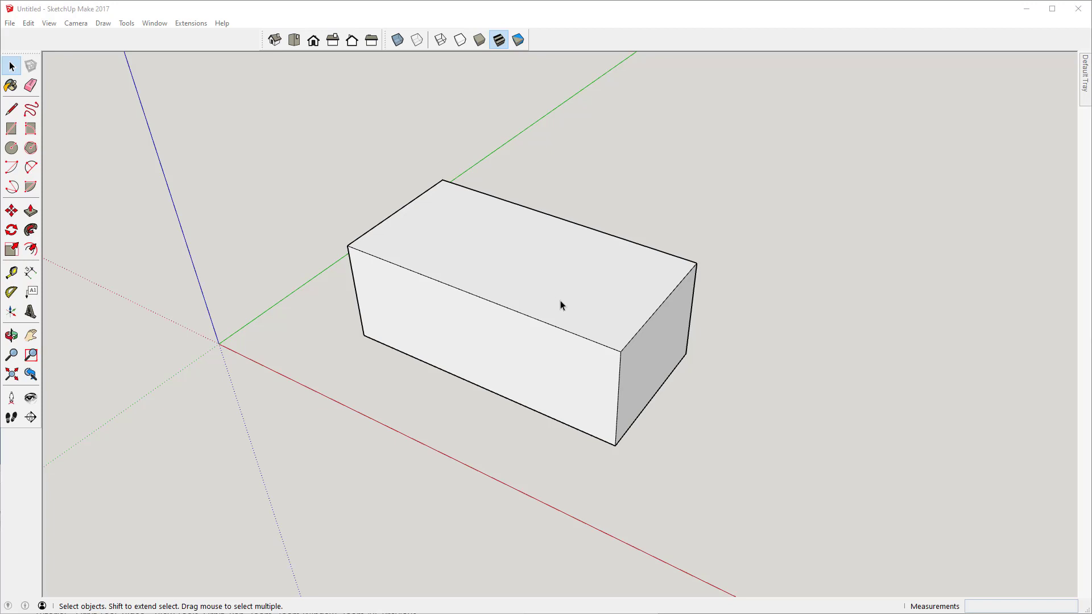
# Draw a circle with a 3-inch radius on the ground beside the box's short end
pyautogui.press('c')
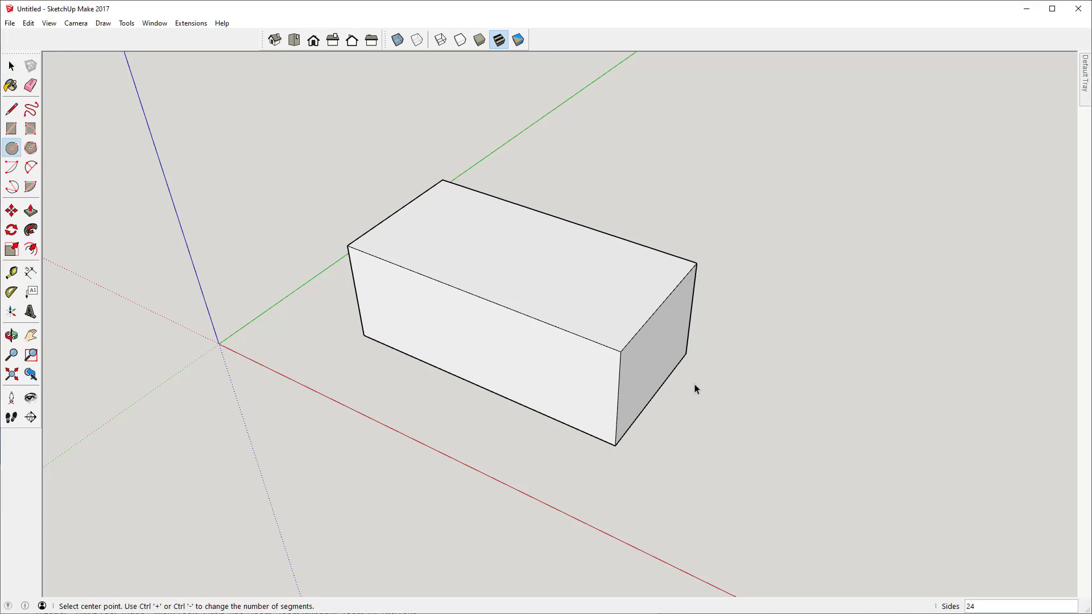
pyautogui.click(728, 428)
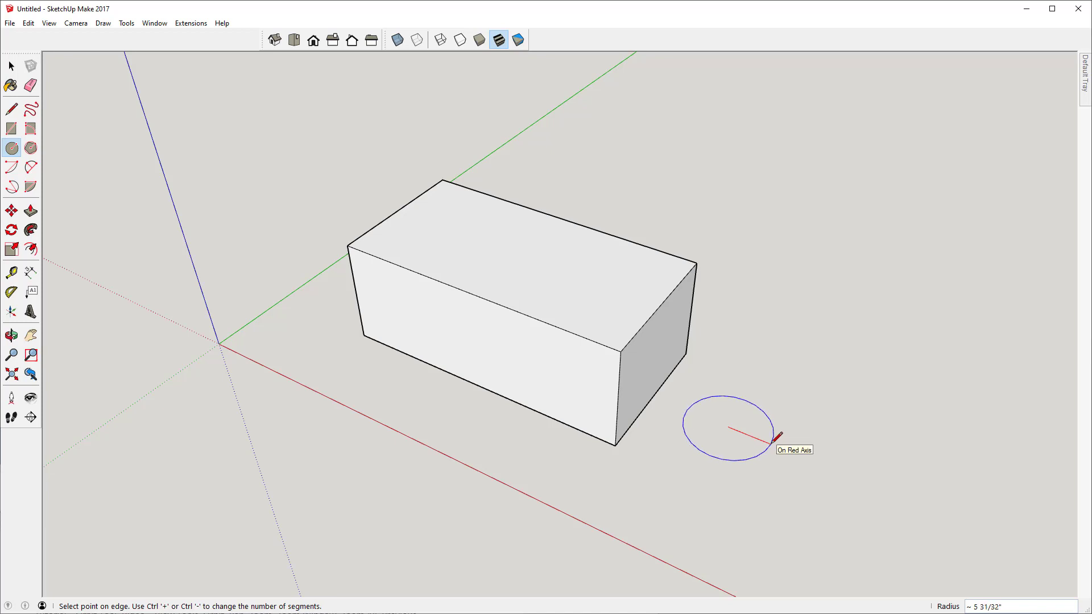
pyautogui.write('3')
pyautogui.press('Return')
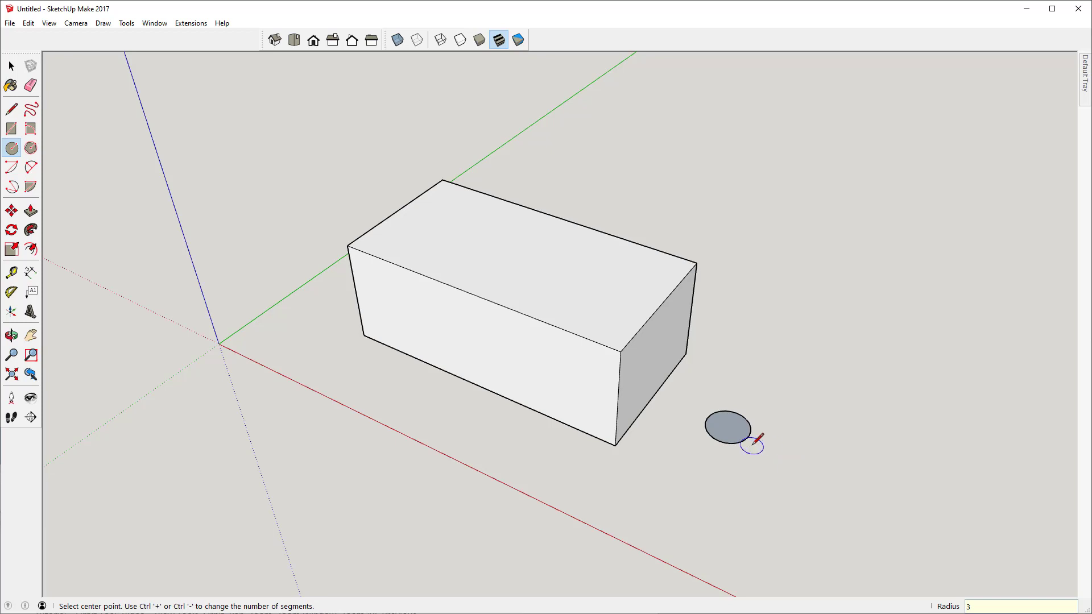
# Extrude the circle upward 30 inches into a cylinder with Push/Pull
pyautogui.press('p')
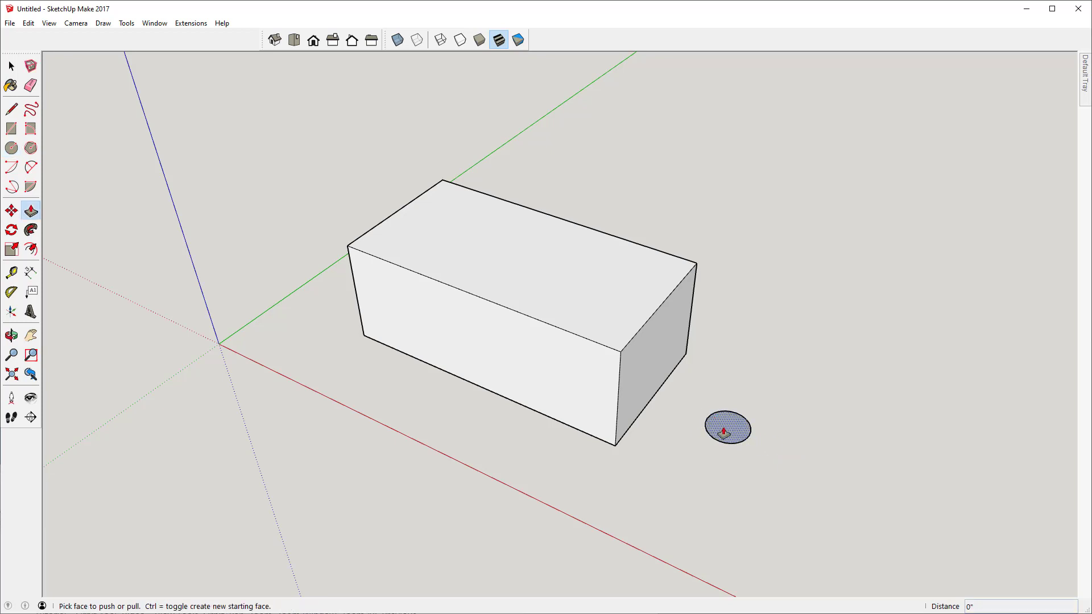
pyautogui.moveTo(725, 428); pyautogui.dragTo(769, 120)
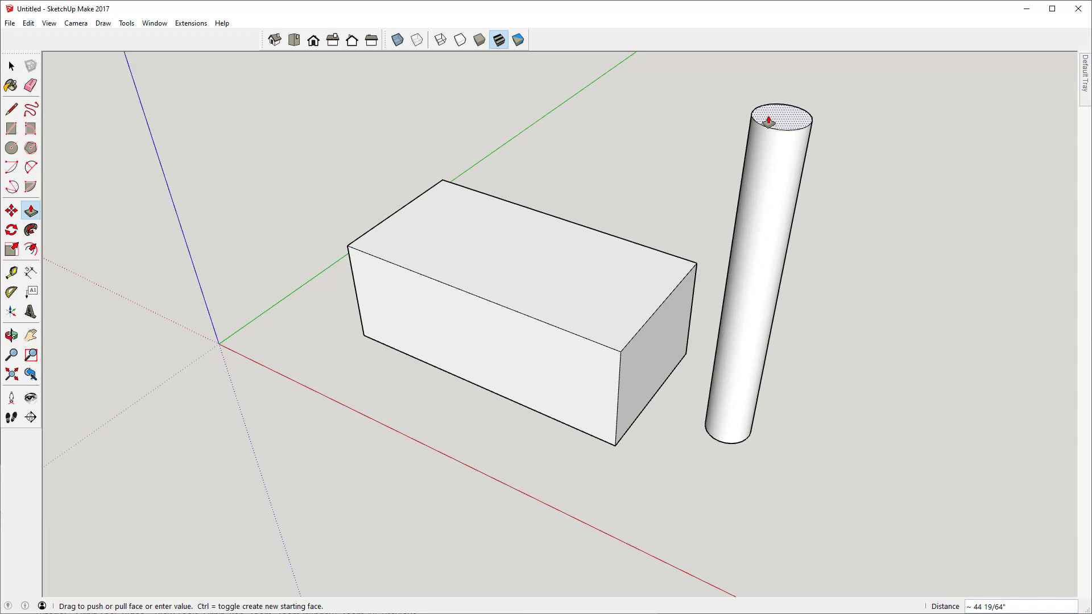
pyautogui.write('30')
pyautogui.press('Return')
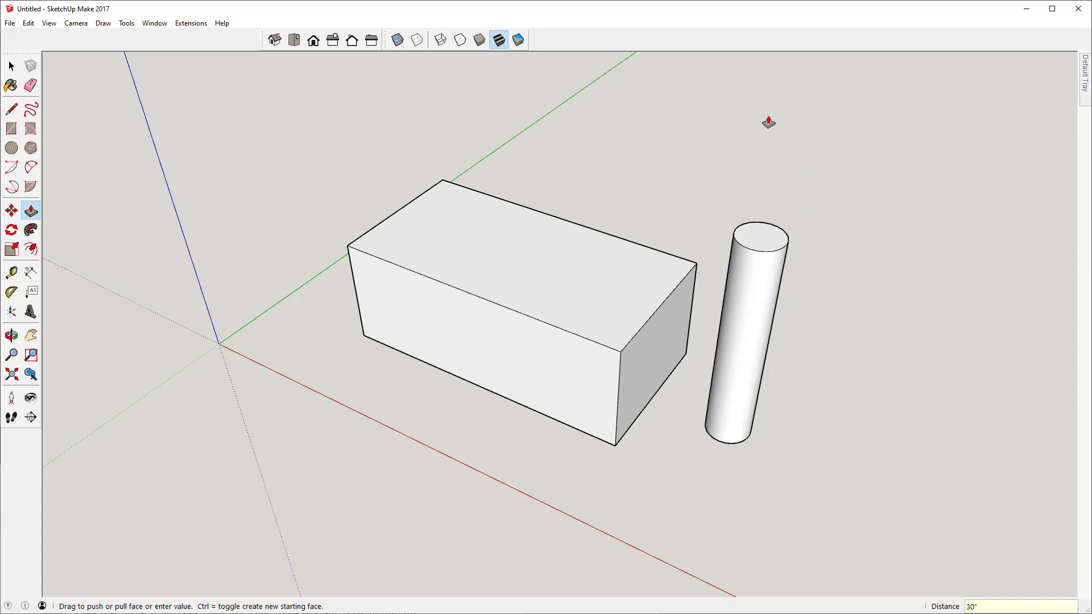
# Select all of the cylinder's connected geometry and make it a group
pyautogui.moveTo(689, 453); pyautogui.dragTo(689, 454, button='middle')
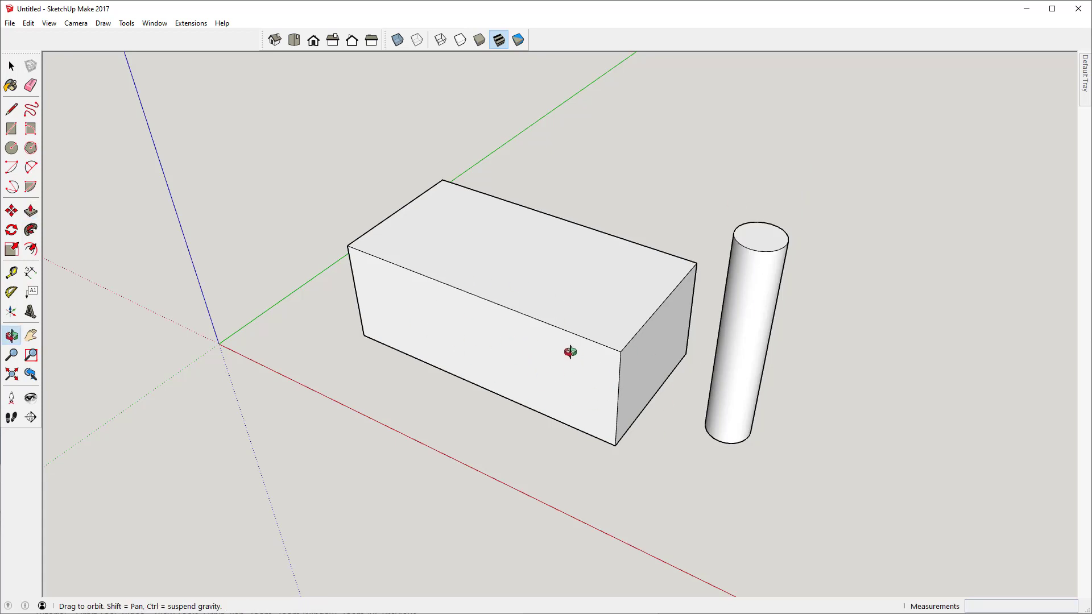
pyautogui.press('space')
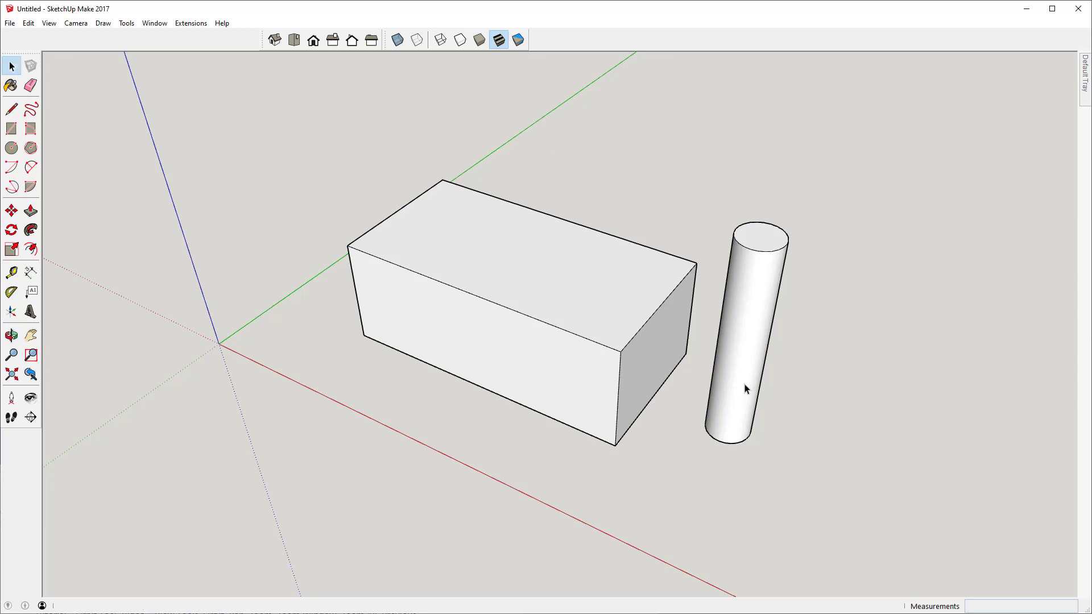
pyautogui.tripleClick(752, 248)
pyautogui.rightClick(752, 248)
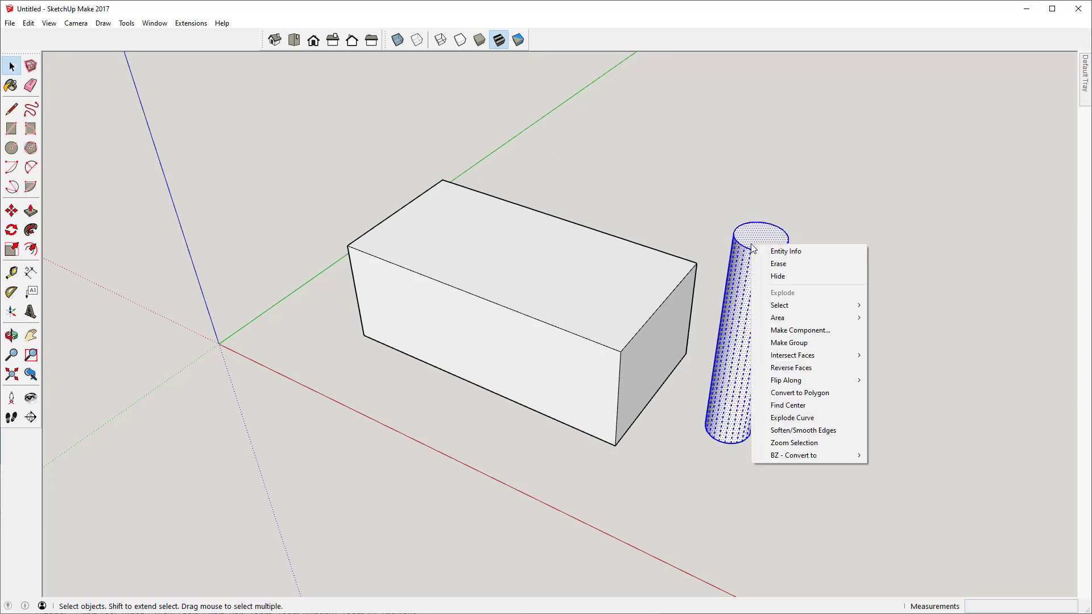
pyautogui.click(784, 345)
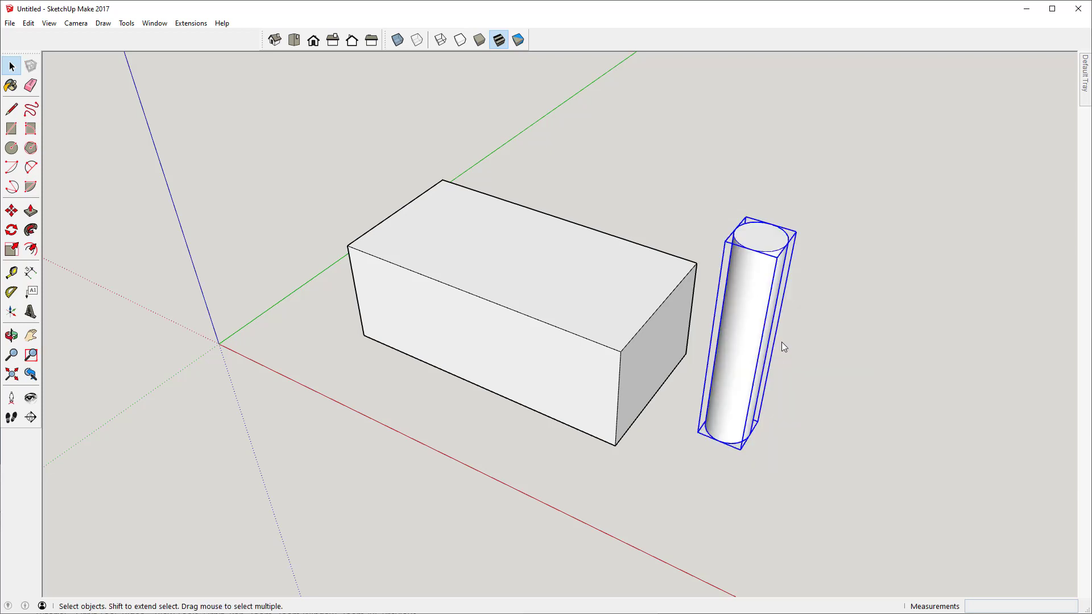
# Move the cylinder group into the box near its short end and tilt it along the box's length so it passes through diagonally
pyautogui.press('m')
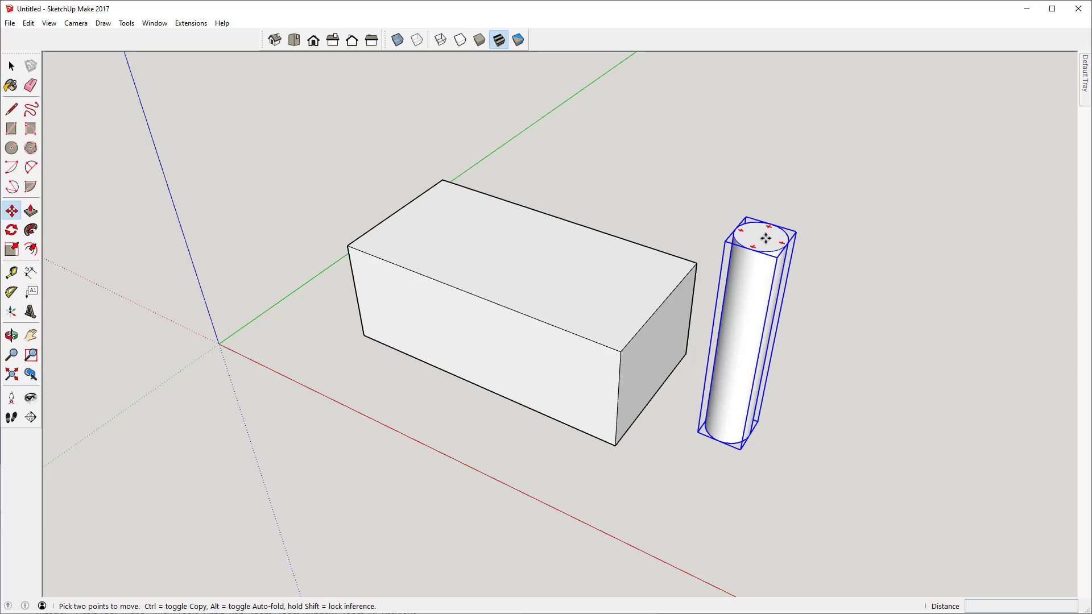
pyautogui.click(766, 237)
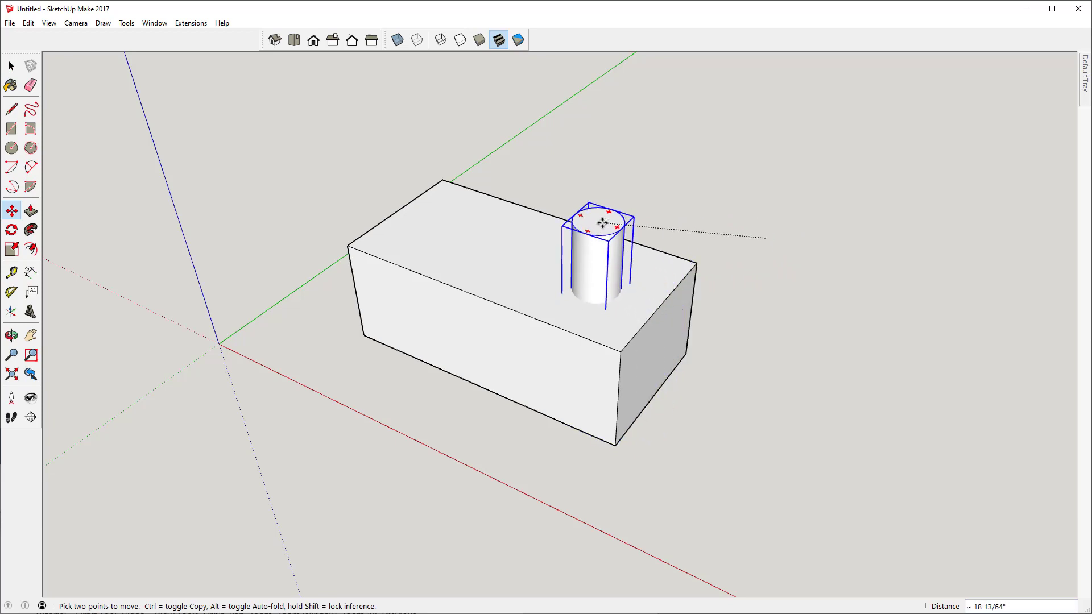
pyautogui.click(602, 223)
pyautogui.press('q')
pyautogui.click(586, 258)
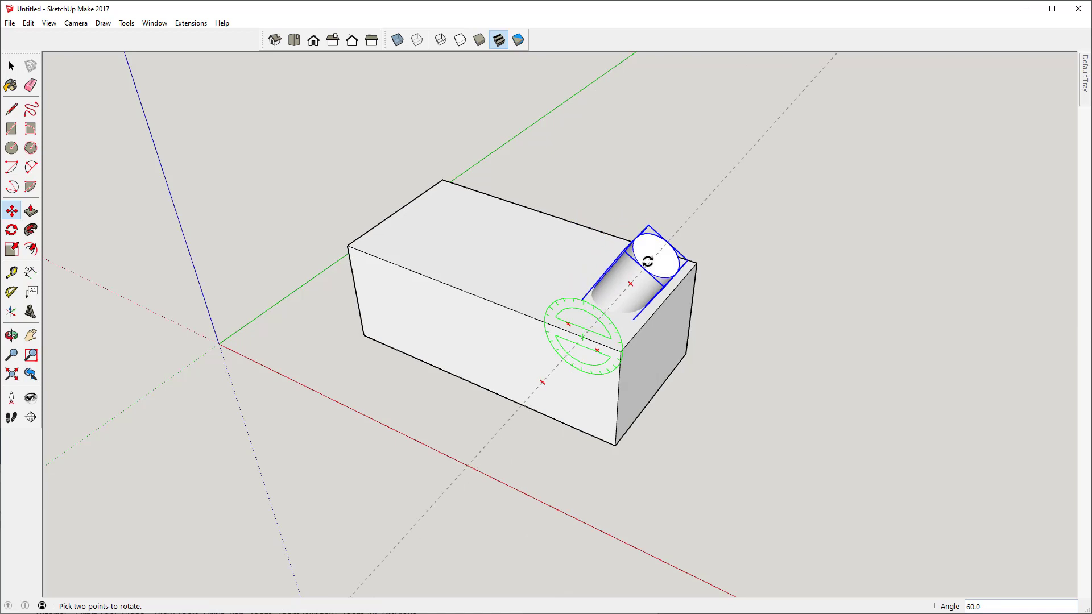
pyautogui.click(648, 261)
pyautogui.moveTo(639, 308); pyautogui.dragTo(736, 150, button='middle')
pyautogui.moveTo(735, 150); pyautogui.dragTo(600, 316)
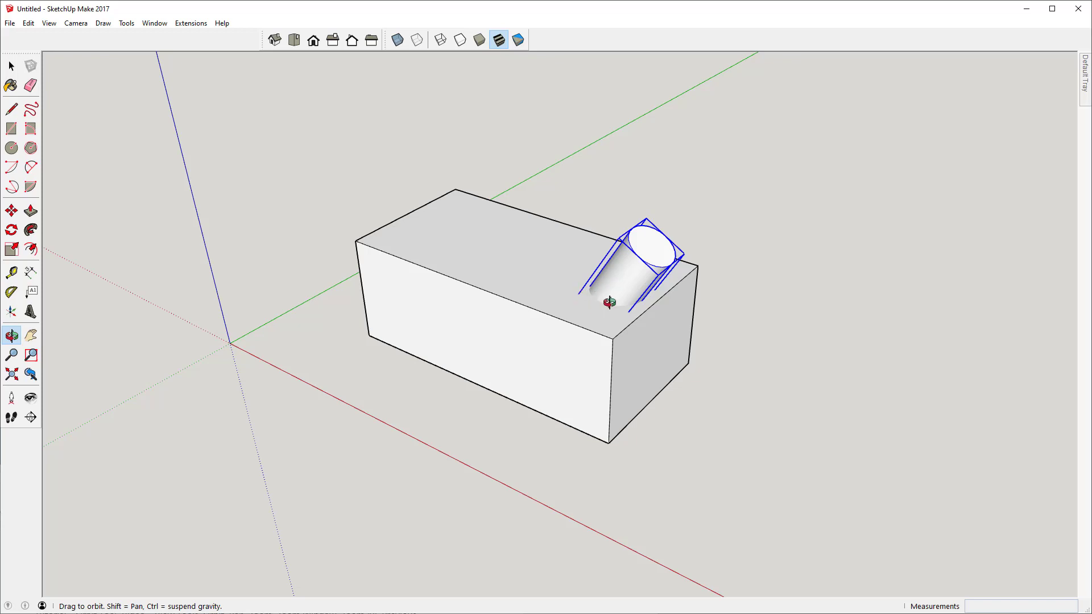
pyautogui.scroll(3, 609, 307)
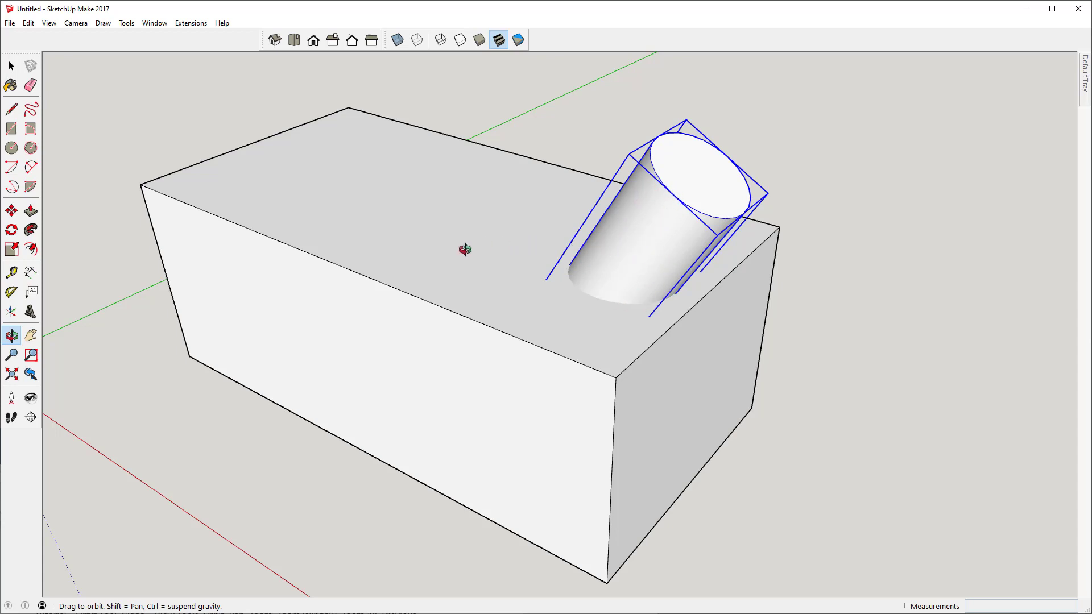
pyautogui.scroll(-2, 515, 208)
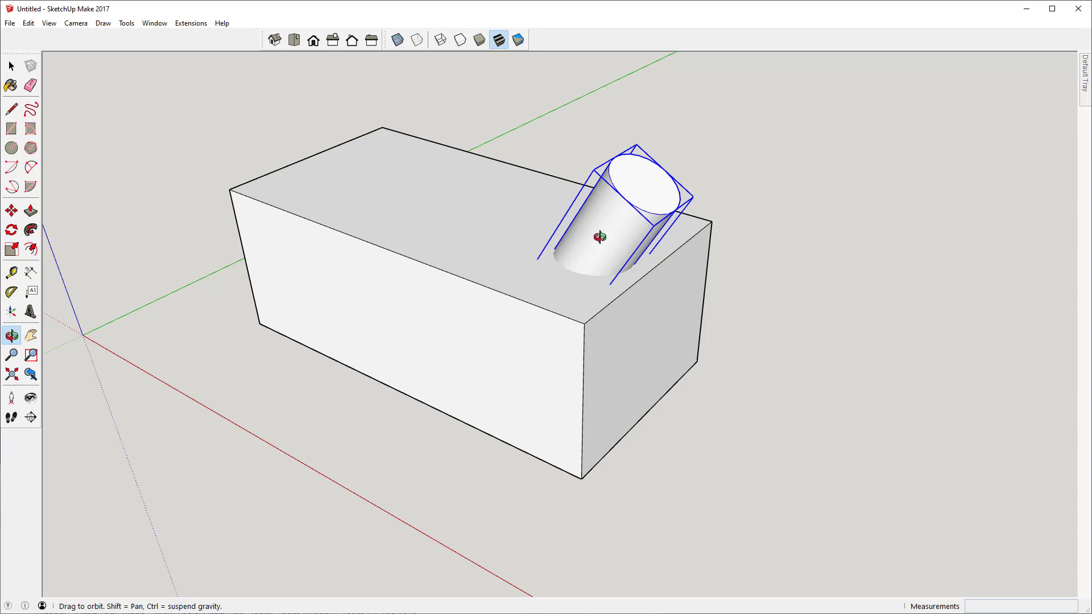
pyautogui.press('space')
pyautogui.rightClick(606, 204)
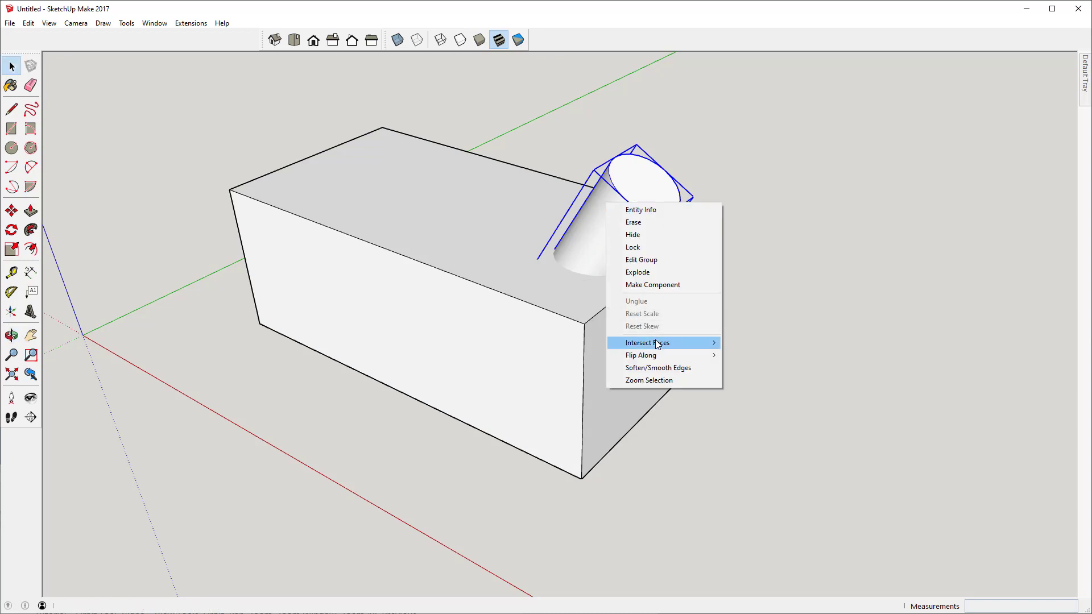
pyautogui.moveTo(658, 346)
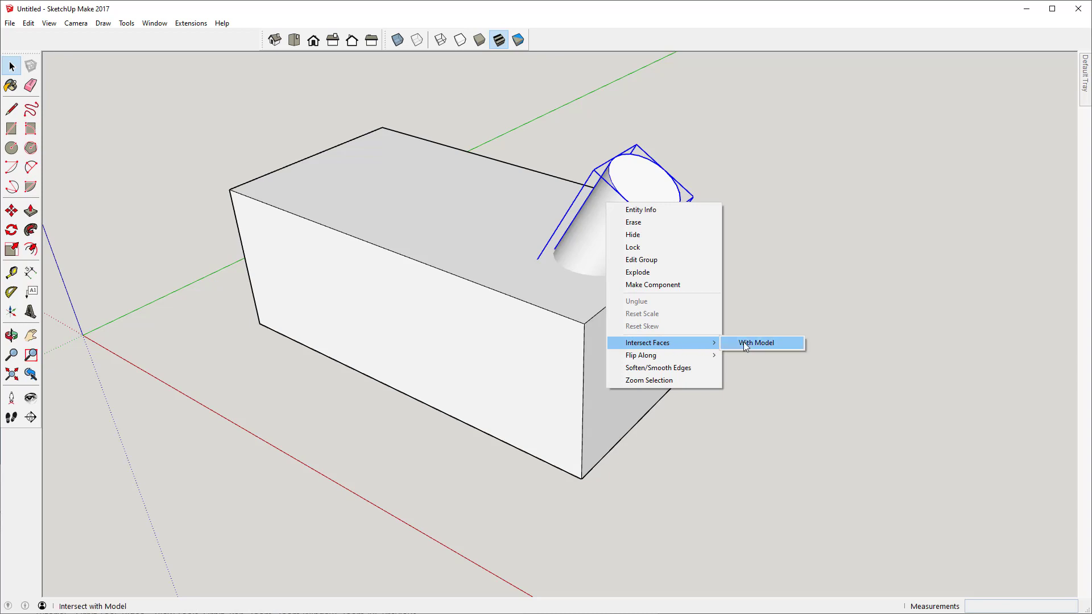
pyautogui.click(739, 304)
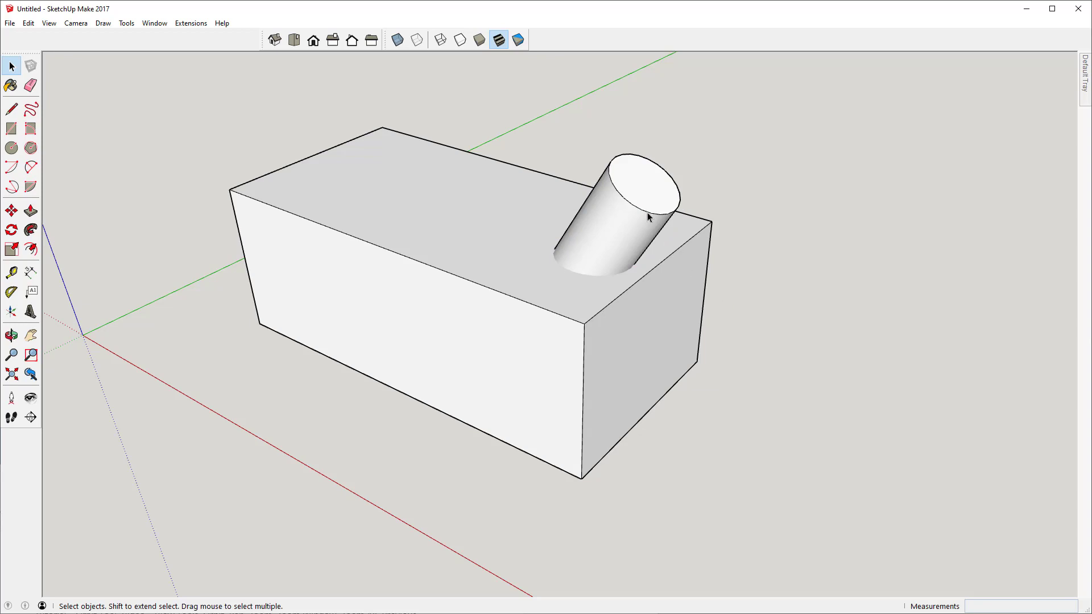
# Select the tilted cylinder group and intersect its faces with the model
pyautogui.click(592, 212)
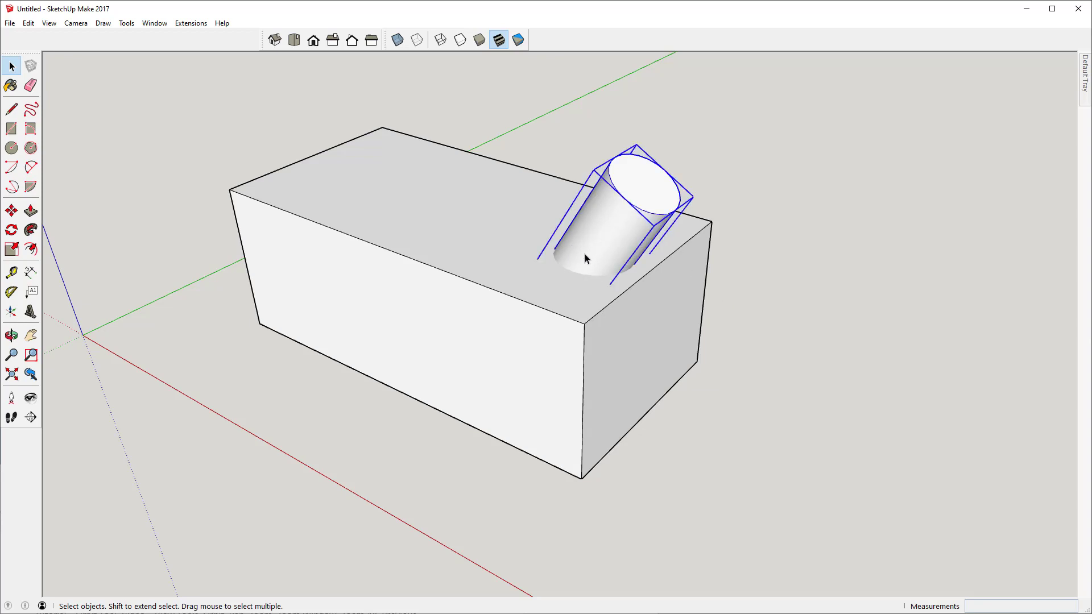
pyautogui.press('o')
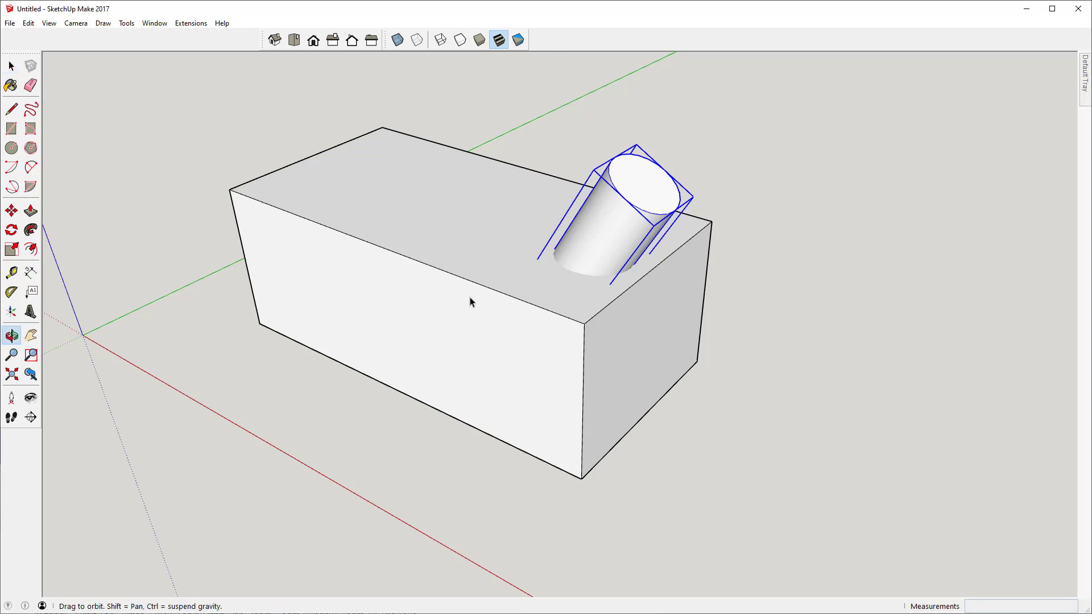
pyautogui.moveTo(495, 307); pyautogui.dragTo(521, 324)
pyautogui.press('space')
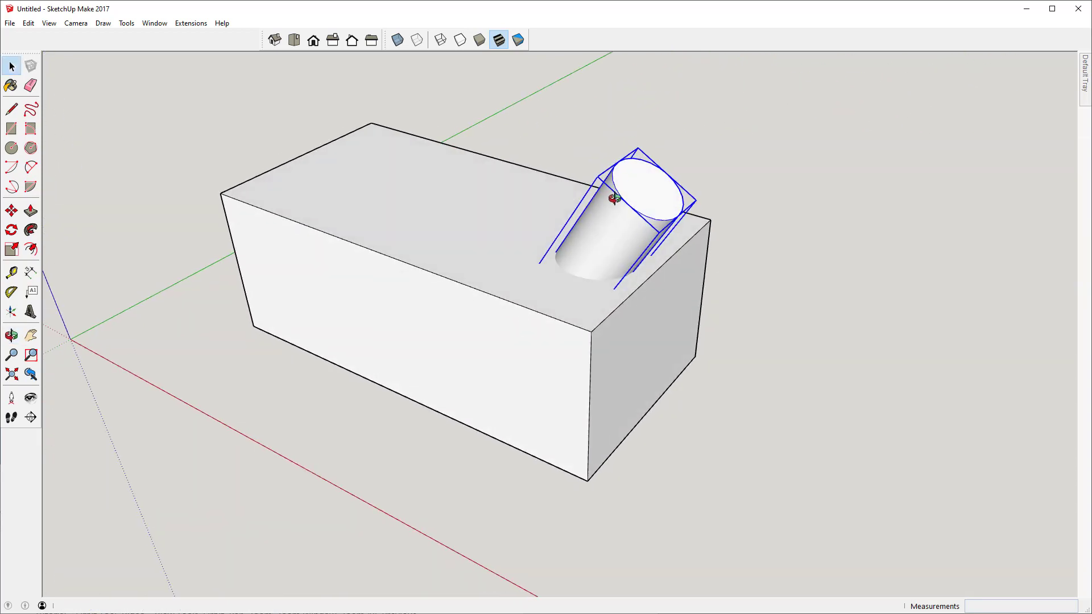
pyautogui.rightClick(621, 198)
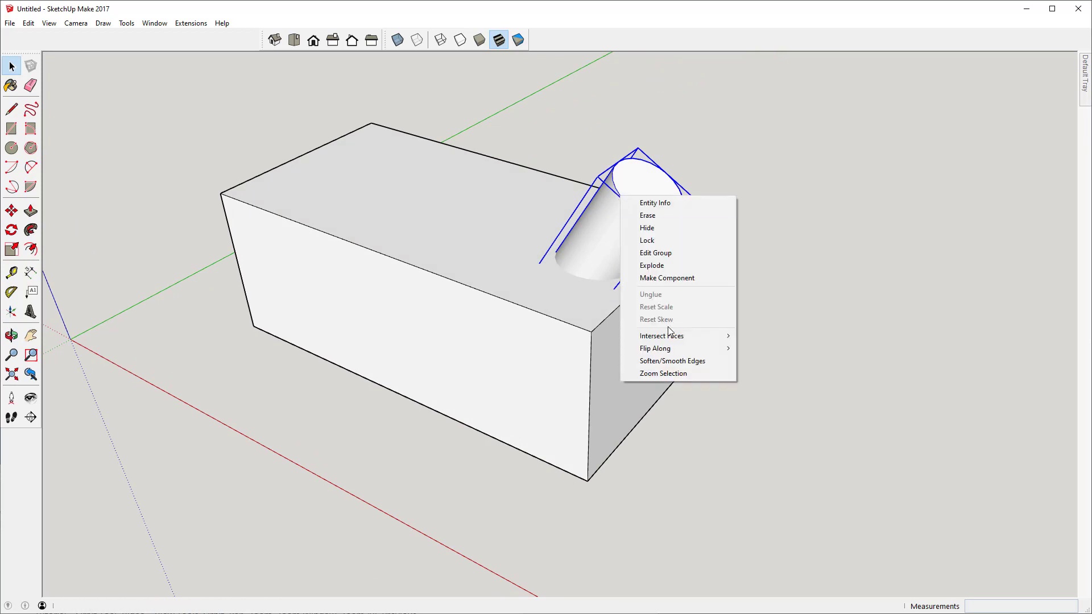
pyautogui.moveTo(671, 340)
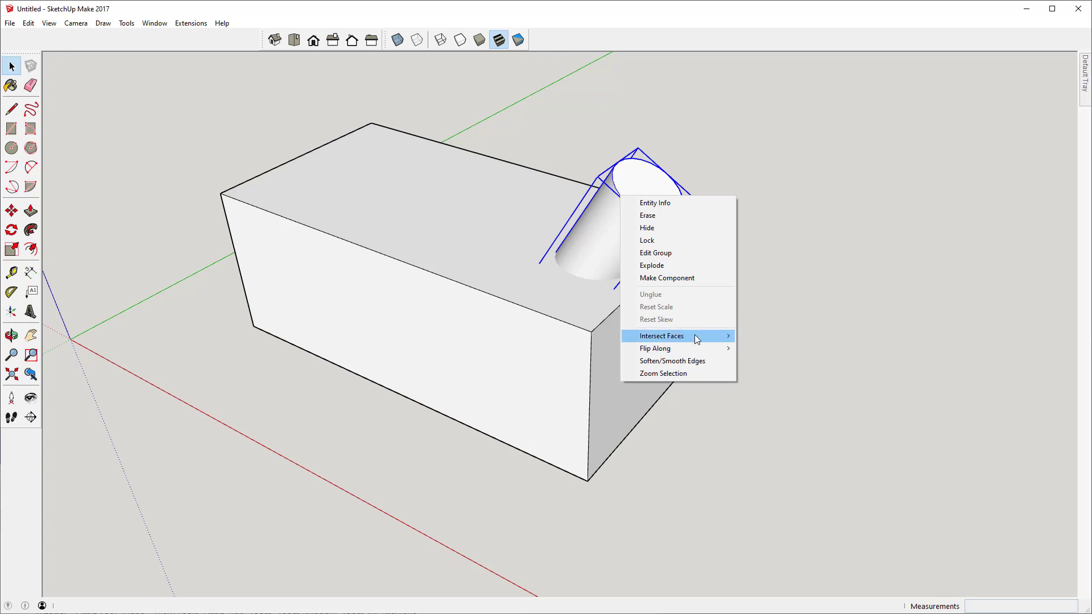
pyautogui.click(760, 336)
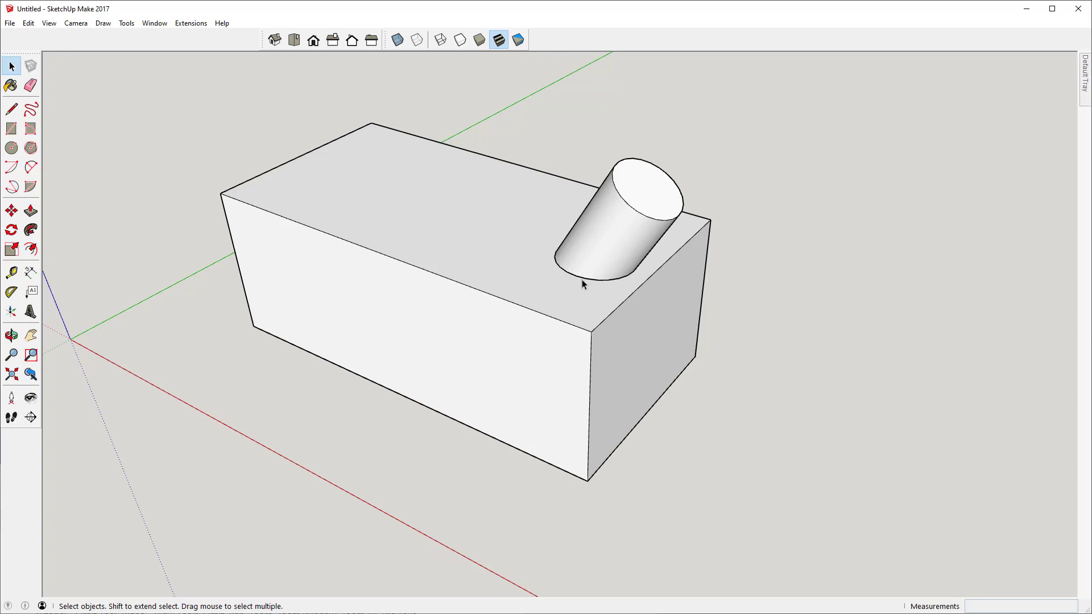
# Explode the cylinder group so it merges with the loose intersection edges
pyautogui.click(625, 212)
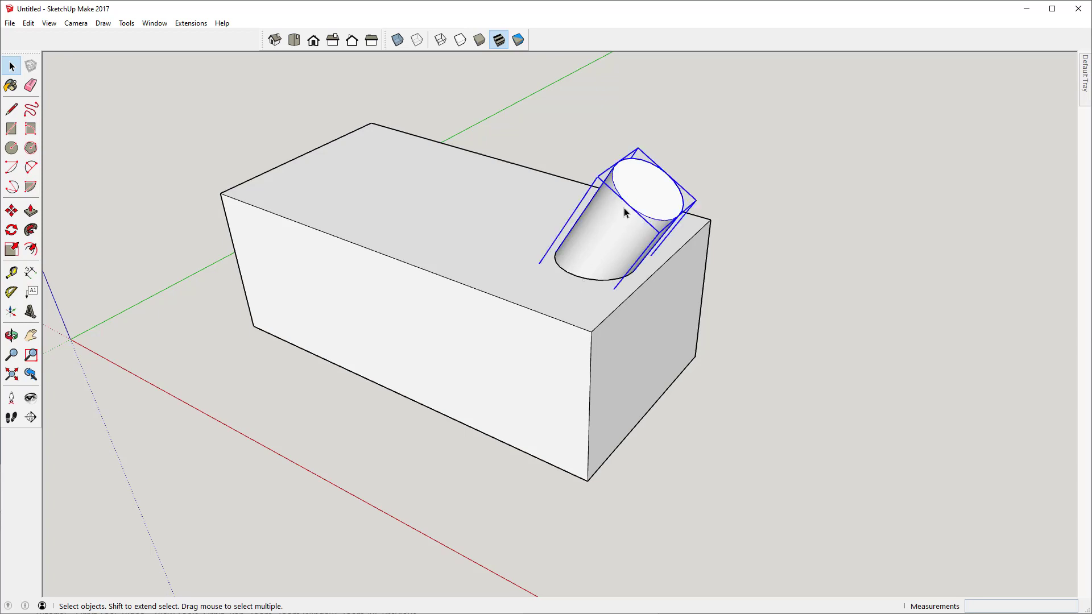
pyautogui.tripleClick(467, 287)
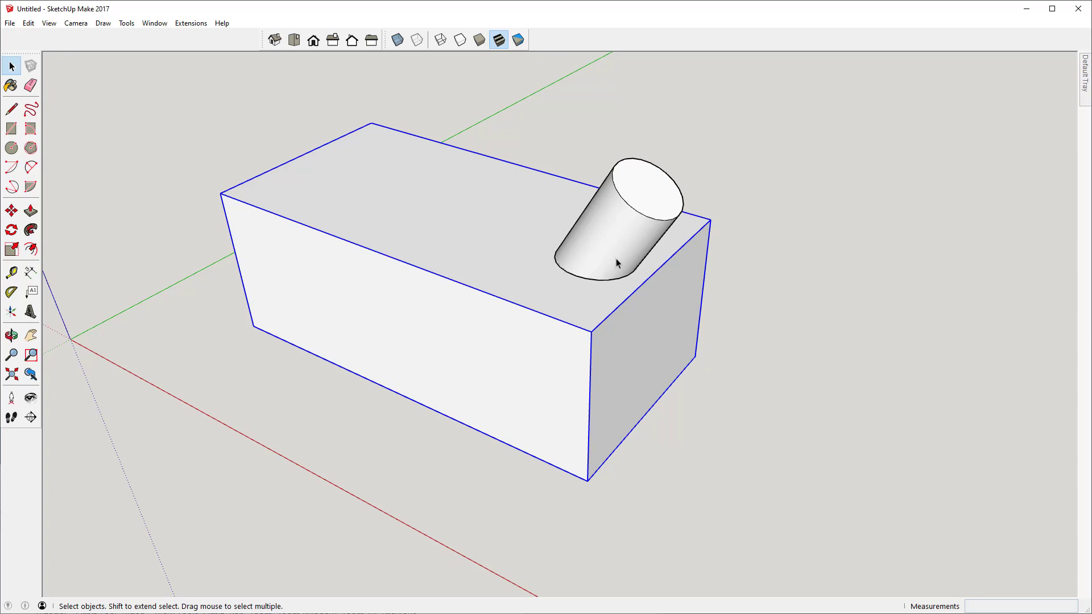
pyautogui.click(631, 213)
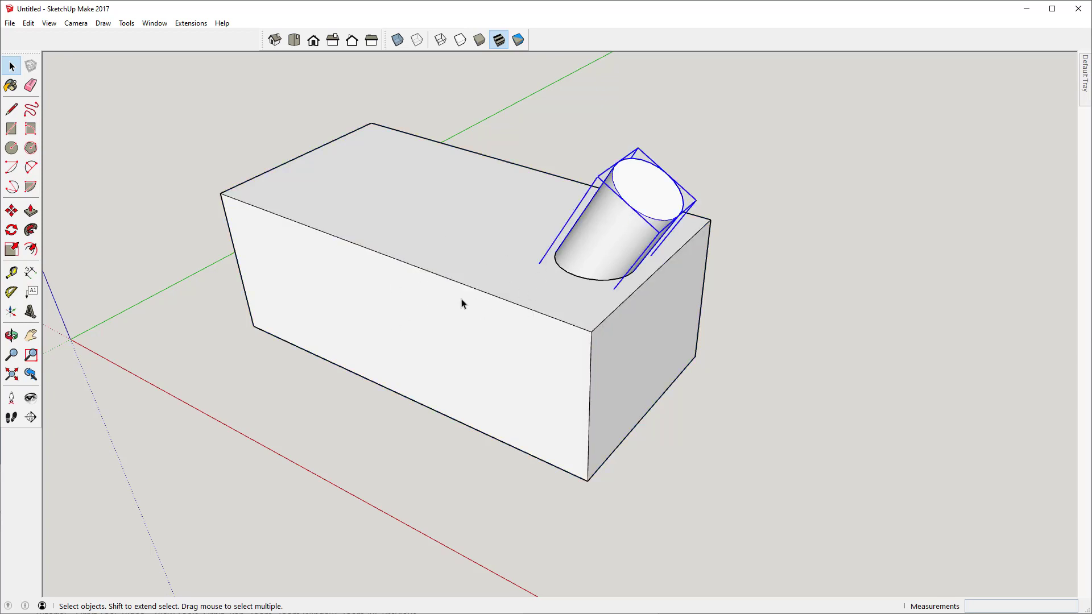
pyautogui.rightClick(640, 165)
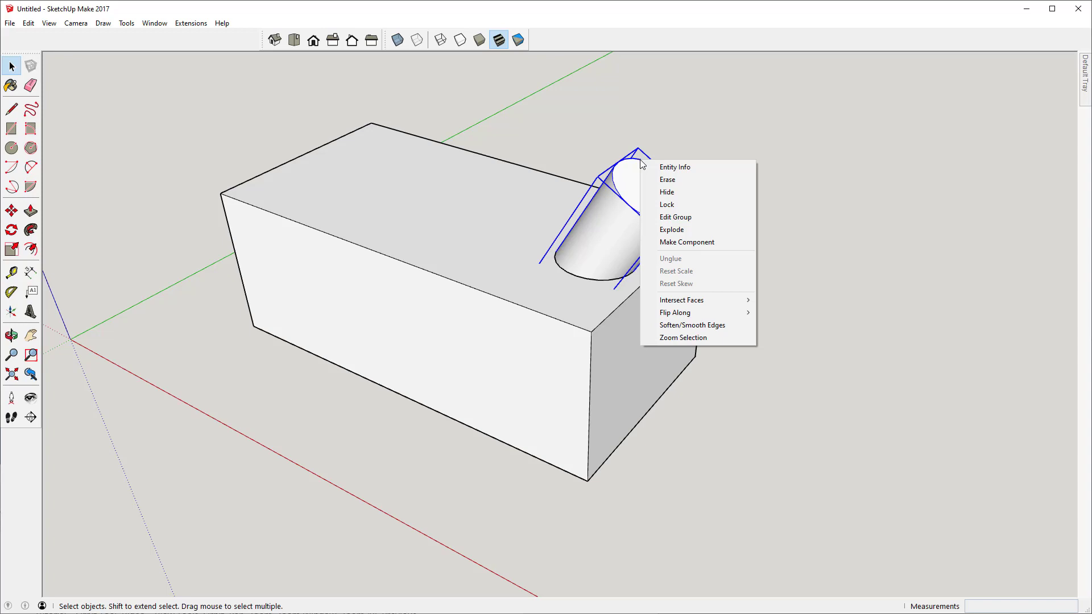
pyautogui.click(661, 229)
# Examine from the side, in X-ray view, where the cylinder passes through the box's upper and lower faces
pyautogui.moveTo(650, 246); pyautogui.dragTo(811, 126, button='middle')
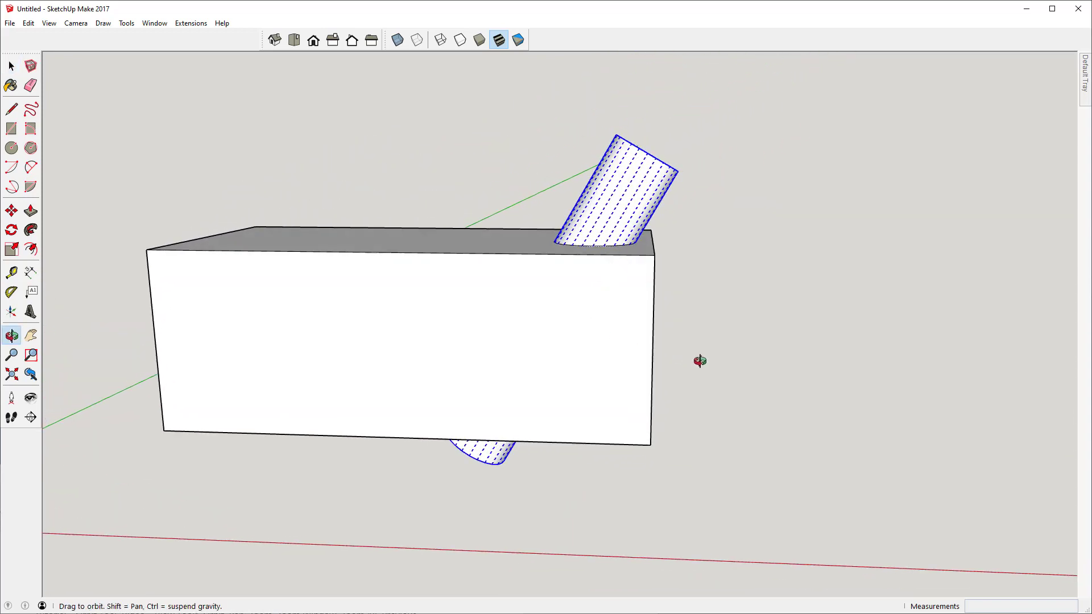
pyautogui.press('x')
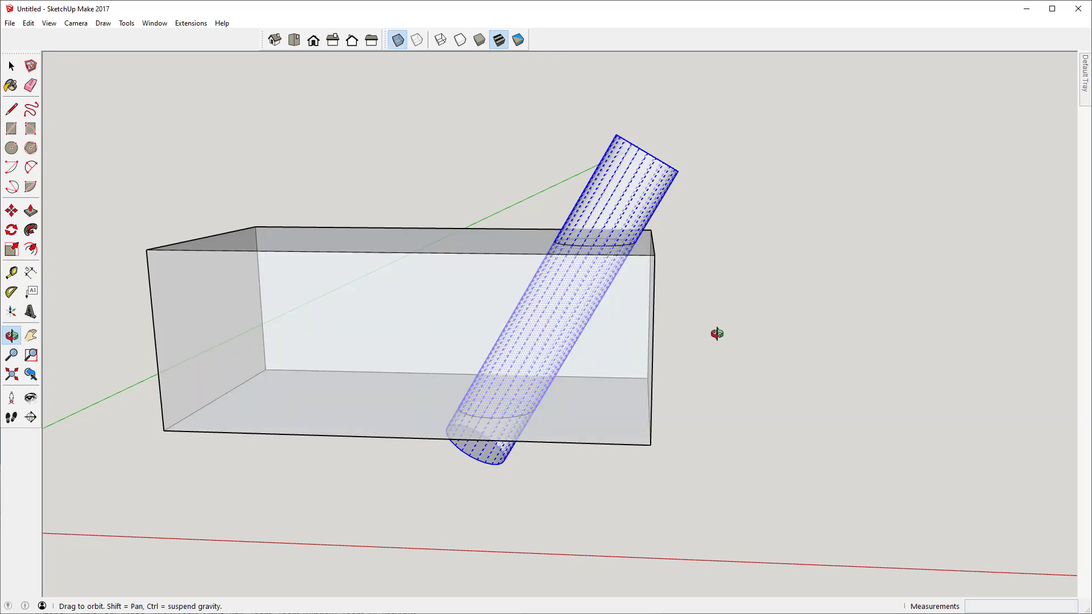
pyautogui.press('space')
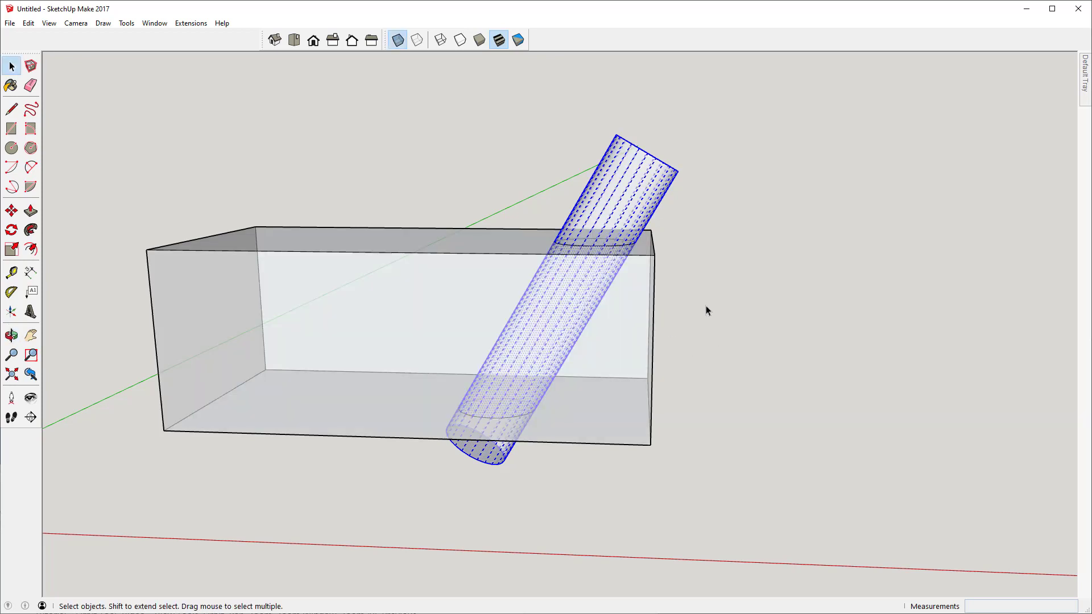
pyautogui.press('x')
# Hide the box group so that only the cylinder remains in view
pyautogui.click(446, 273)
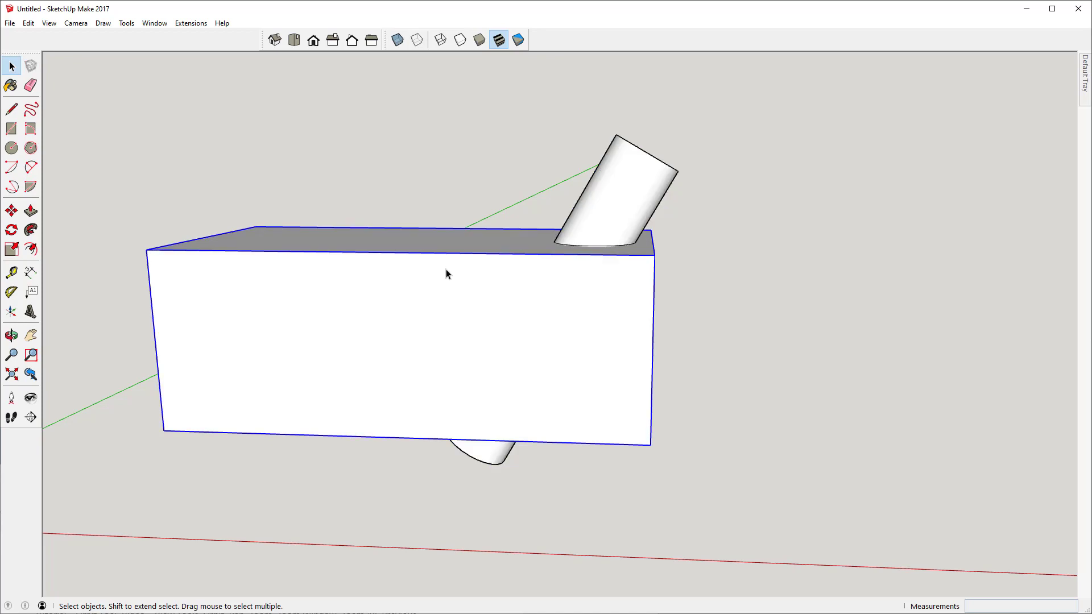
pyautogui.rightClick(447, 272)
pyautogui.click(472, 302)
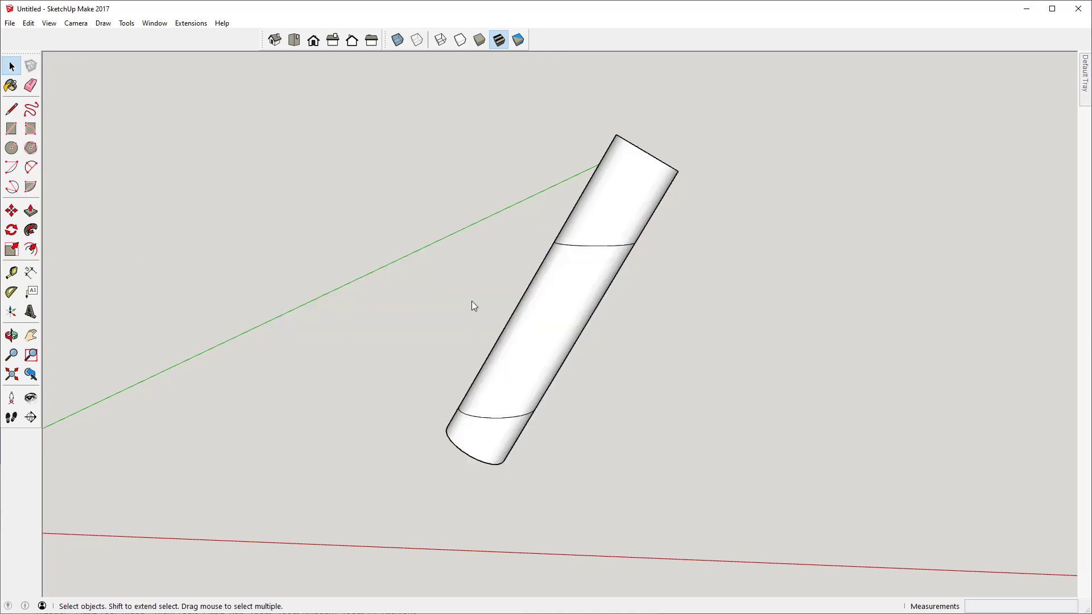
# Select the upper, middle and lower sections of the cylinder in turn to check how the intersection edges divide it
pyautogui.click(596, 225)
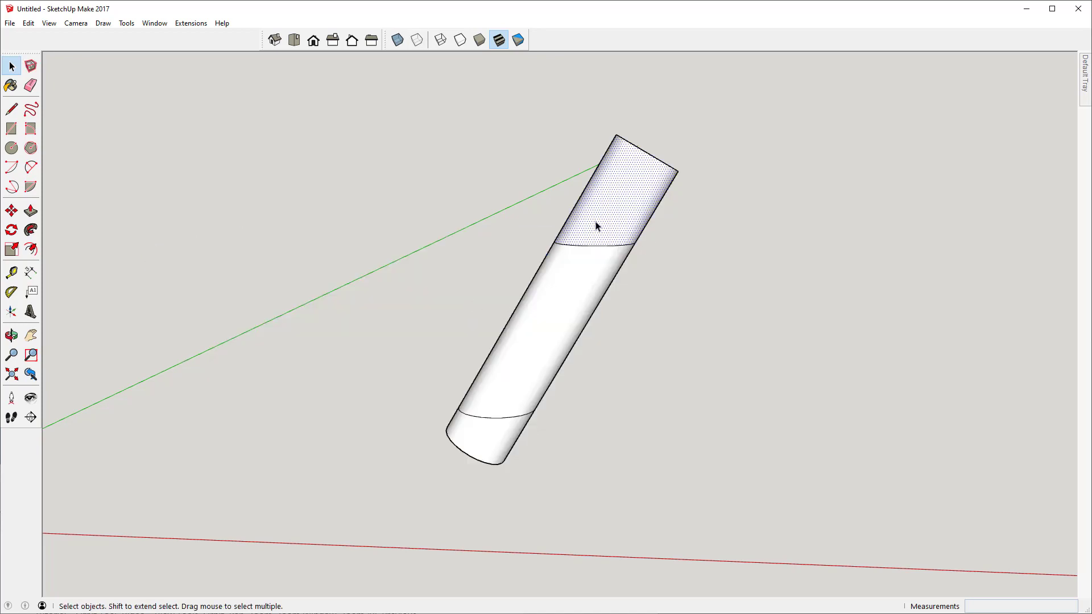
pyautogui.click(571, 281)
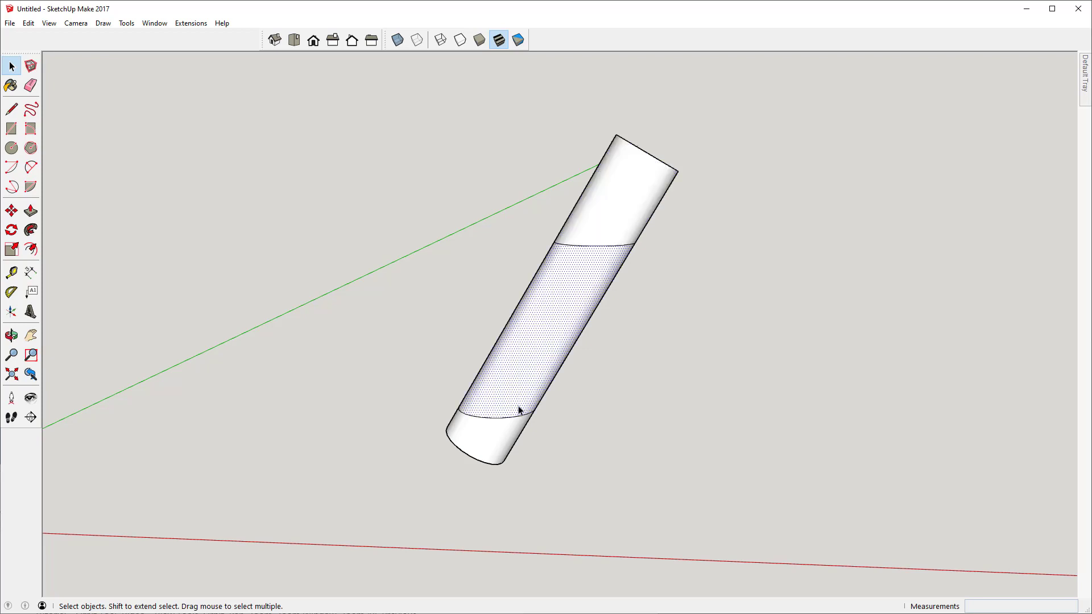
pyautogui.click(492, 447)
pyautogui.click(605, 209)
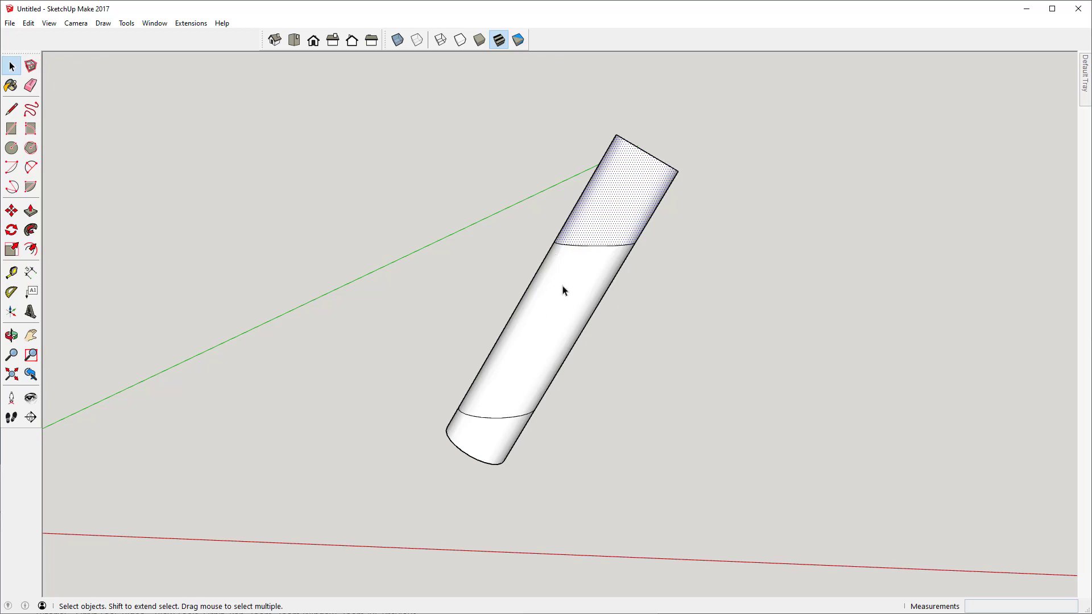
# Undo the hiding of the box and delete the cylinder section that sticks out above it
pyautogui.hotkey('ctrl', 'z')
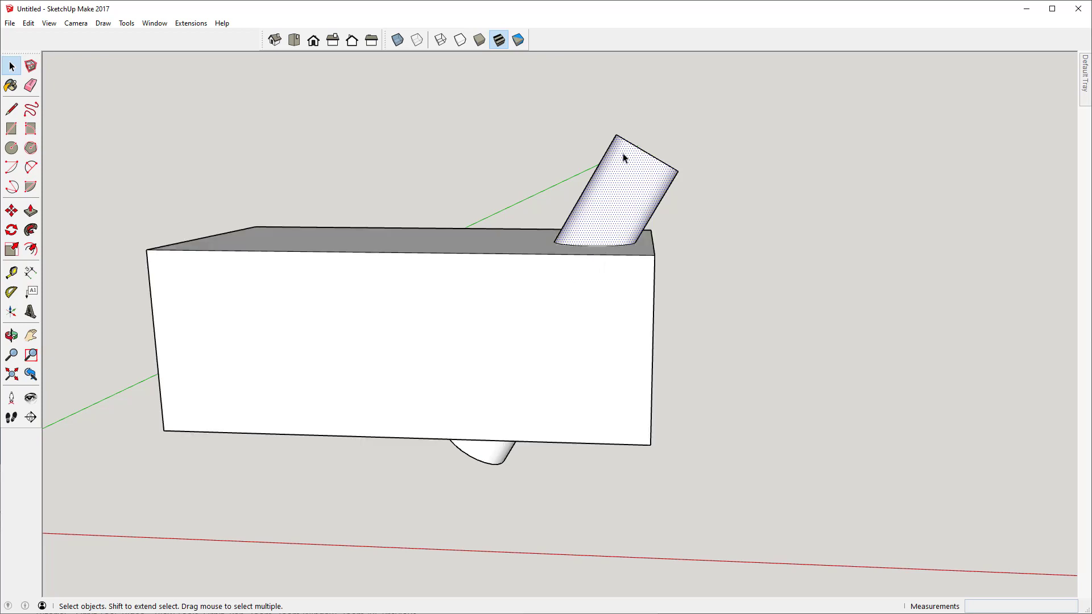
pyautogui.moveTo(714, 175); pyautogui.dragTo(524, 203)
pyautogui.press('Delete')
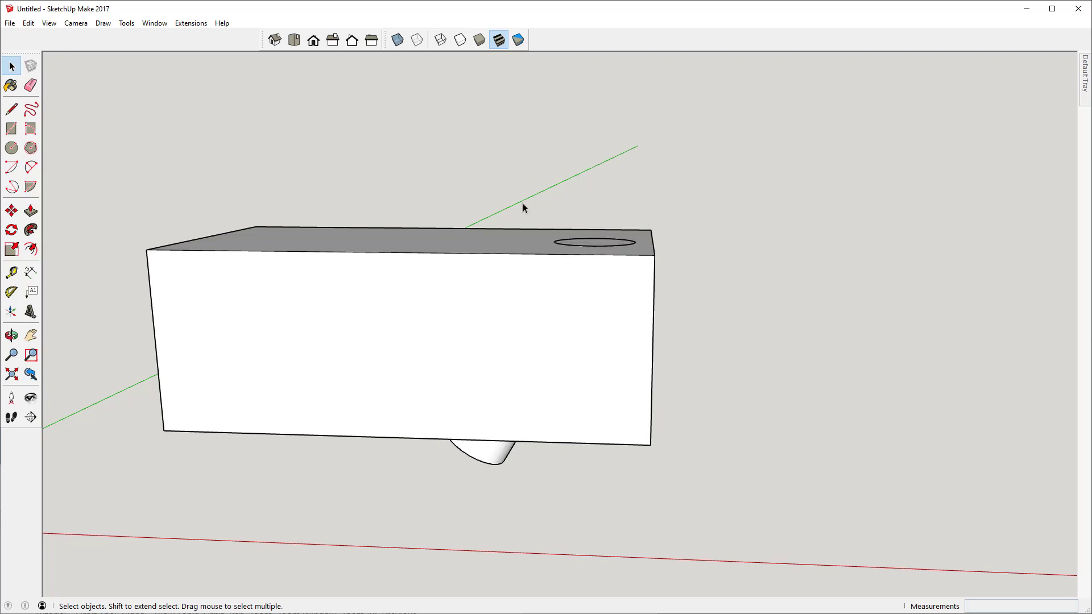
# Delete the cylinder section that protrudes below the box's underside
pyautogui.press('o')
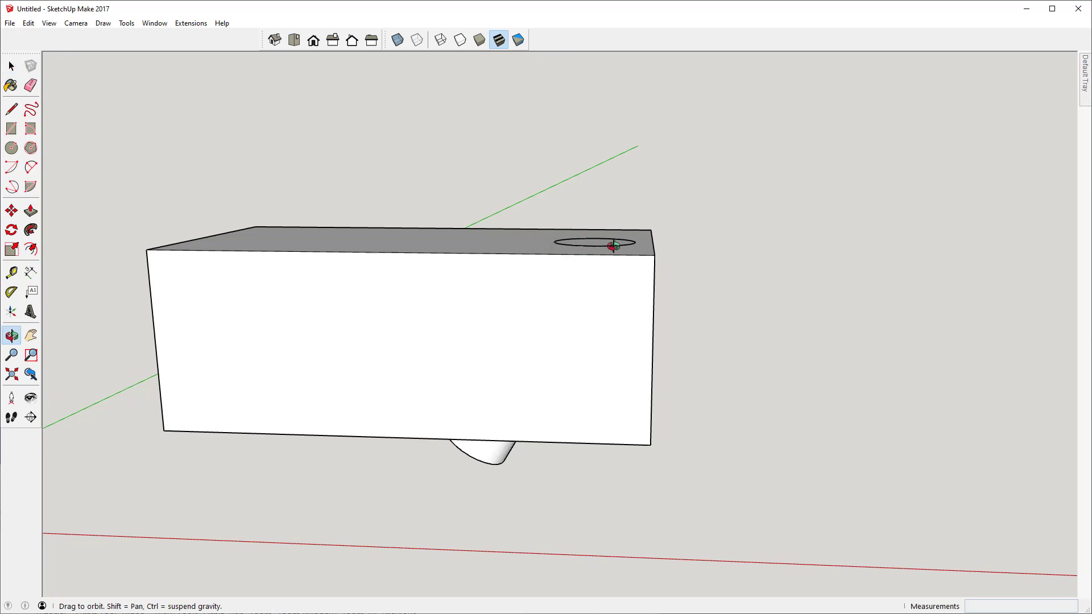
pyautogui.moveTo(530, 318); pyautogui.dragTo(551, 213)
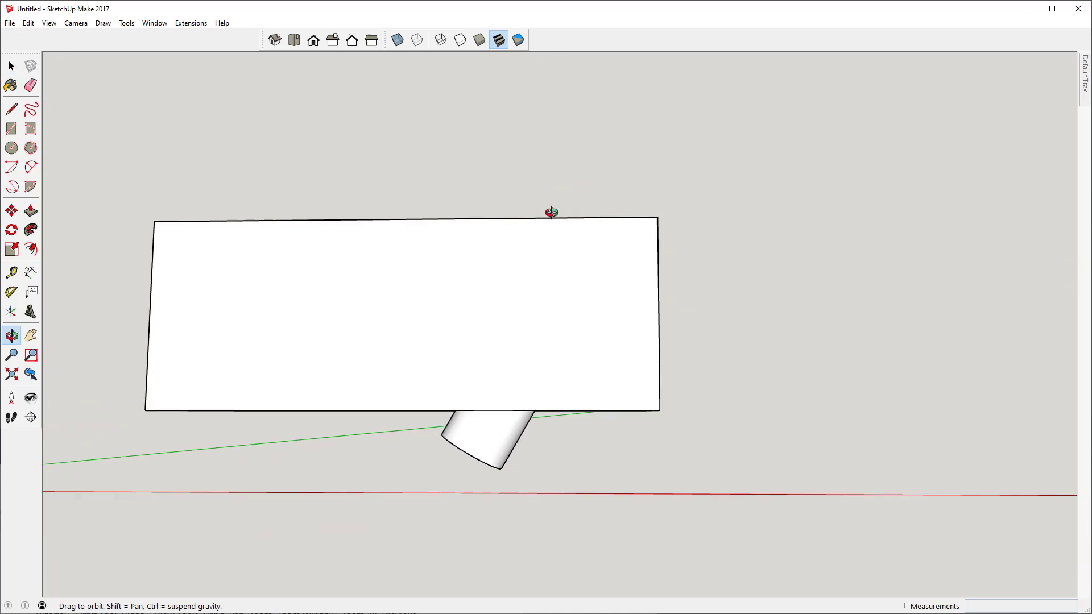
pyautogui.press('space')
pyautogui.moveTo(564, 430); pyautogui.dragTo(406, 461)
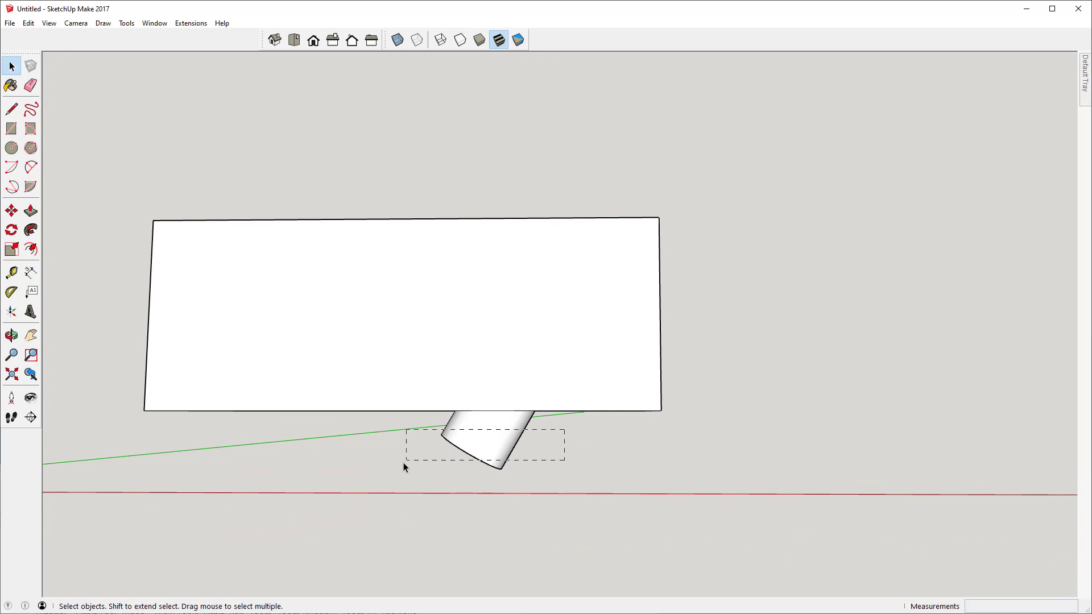
pyautogui.moveTo(385, 510); pyautogui.dragTo(385, 510)
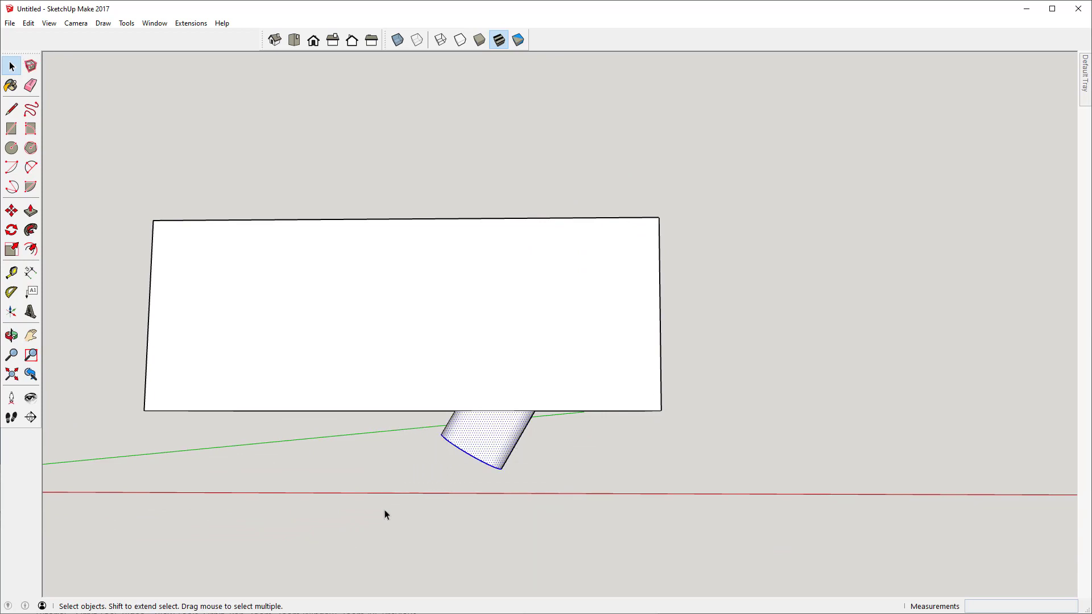
pyautogui.press('Delete')
# Open the box component for editing and check whether its upper face is divided by the cylinder outline, then leave the component
pyautogui.press('o')
pyautogui.moveTo(654, 246); pyautogui.dragTo(520, 415)
pyautogui.moveTo(546, 214); pyautogui.dragTo(512, 326)
pyautogui.press('space')
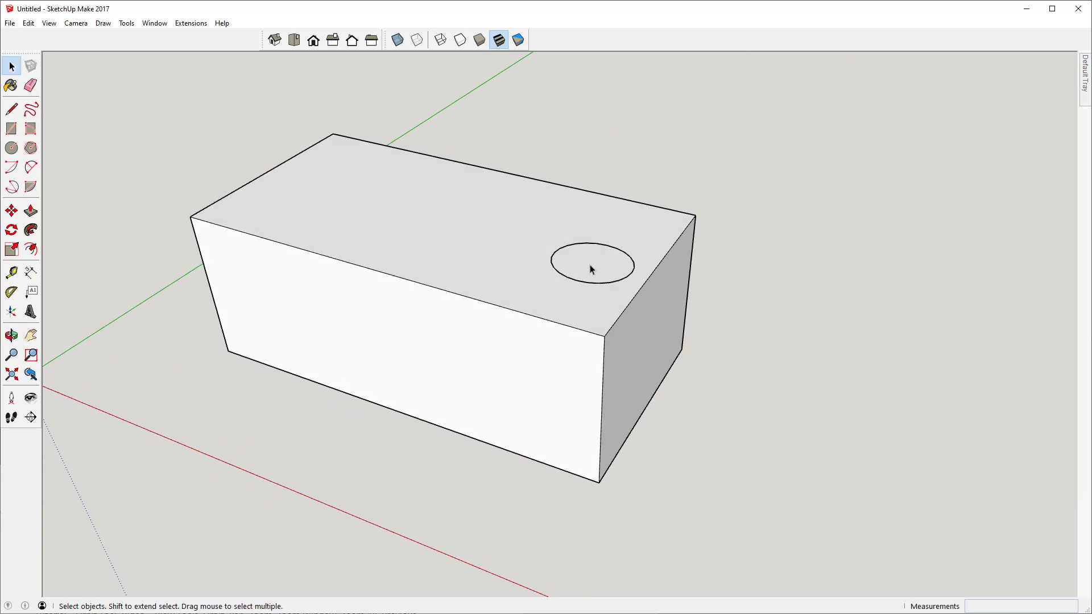
pyautogui.click(591, 270)
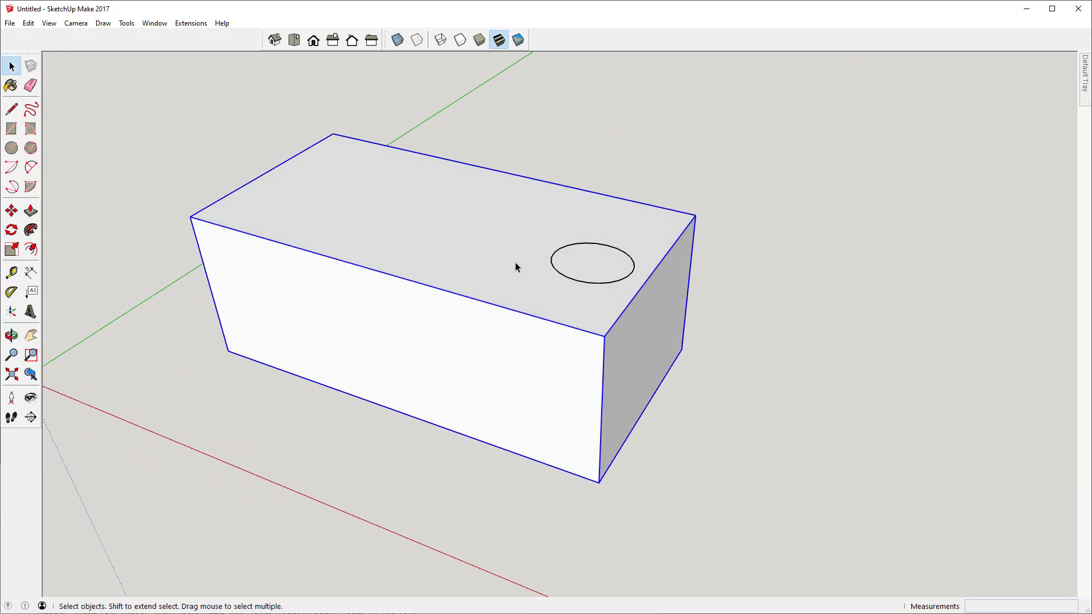
pyautogui.doubleClick(490, 243)
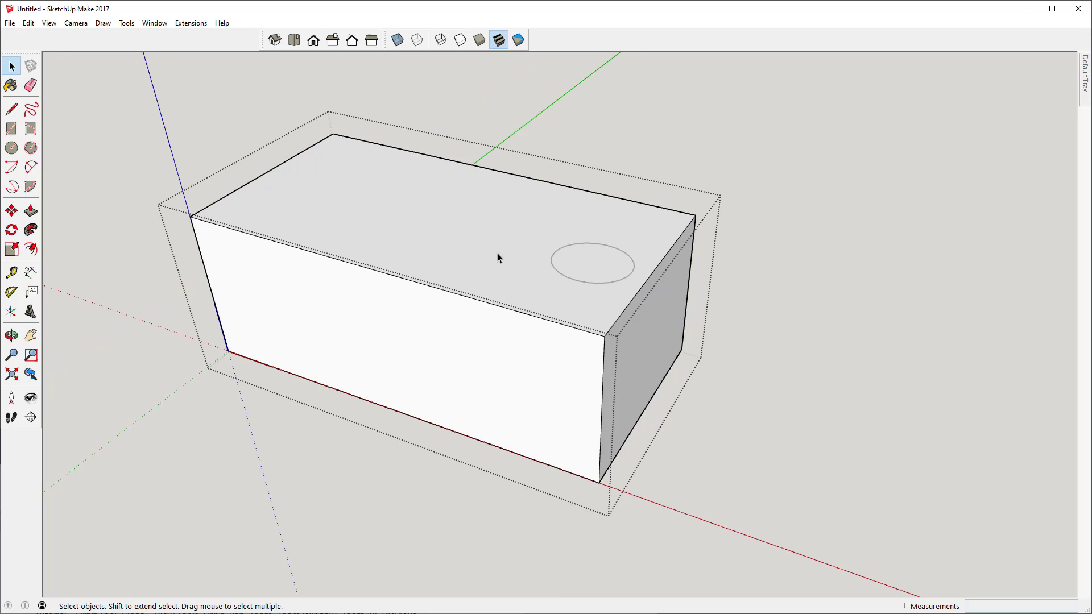
pyautogui.scroll(2, 518, 246)
pyautogui.click(606, 246)
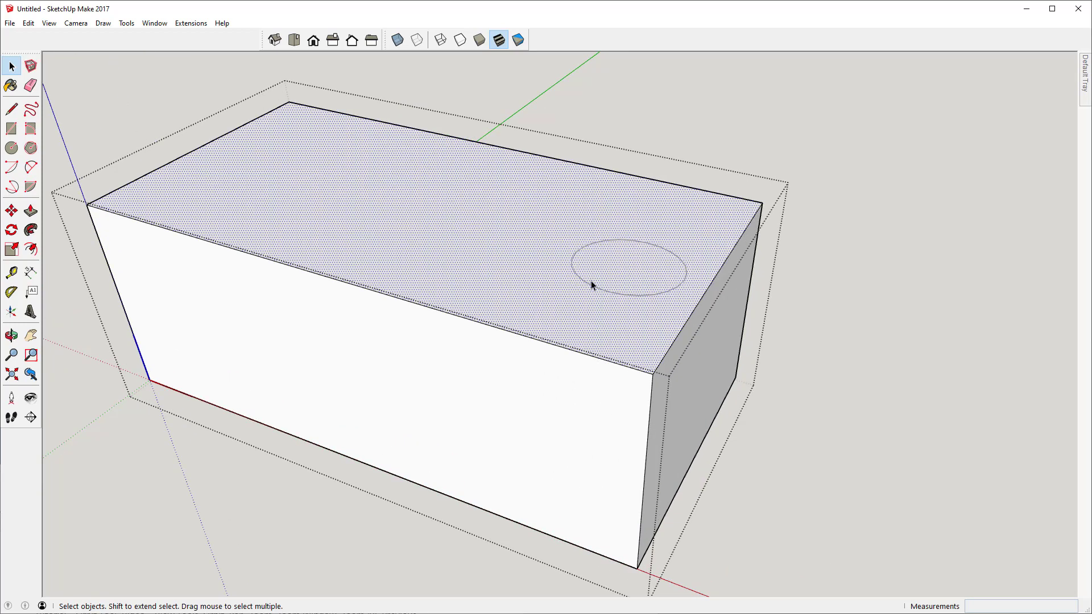
pyautogui.scroll(-3, 592, 281)
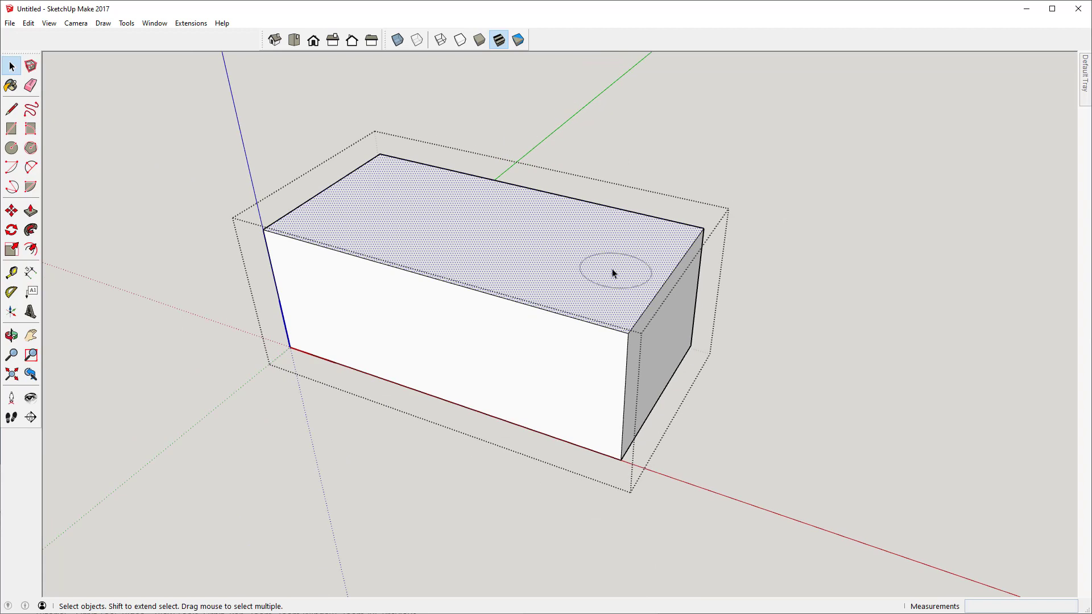
pyautogui.click(677, 166)
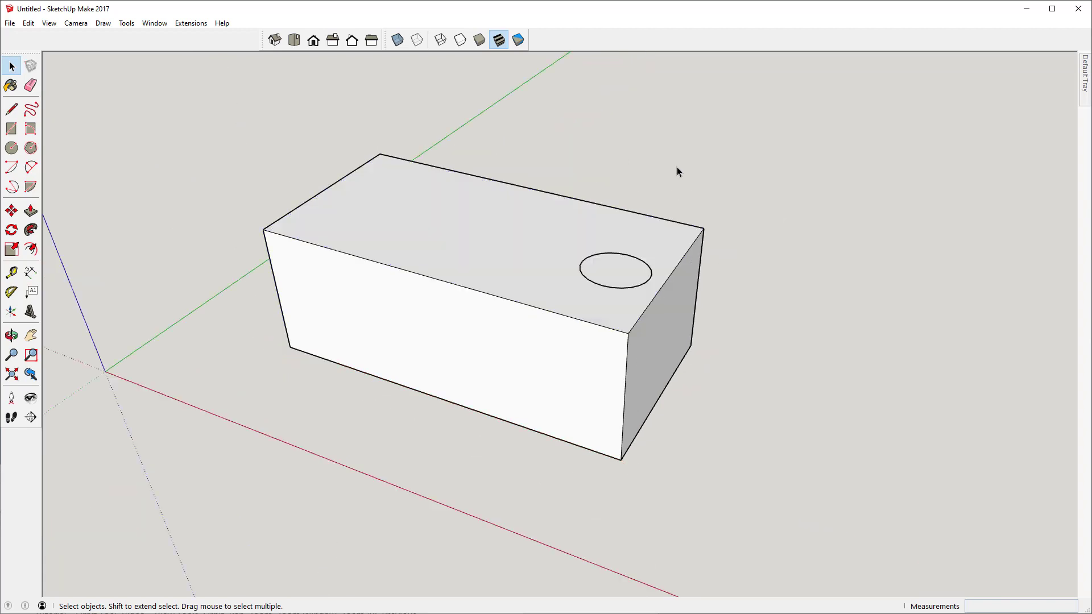
# Explode the box component so it becomes loose geometry together with the remaining cylinder section
pyautogui.tripleClick(486, 293)
pyautogui.rightClick(486, 295)
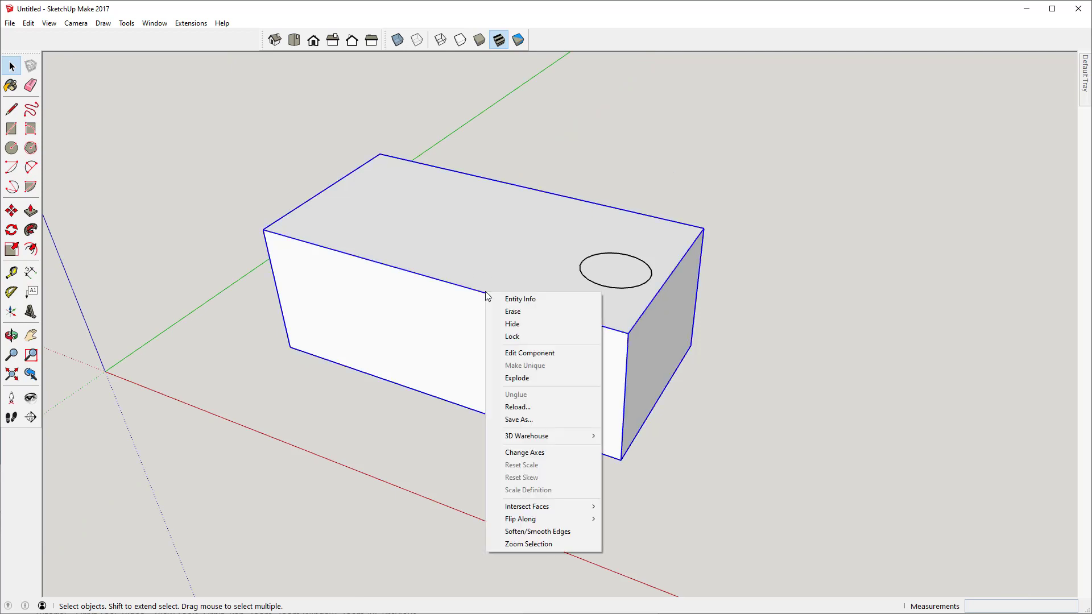
pyautogui.click(527, 379)
# Check by selecting inside and outside the cylinder outline whether it divides the exploded box's upper face
pyautogui.click(619, 272)
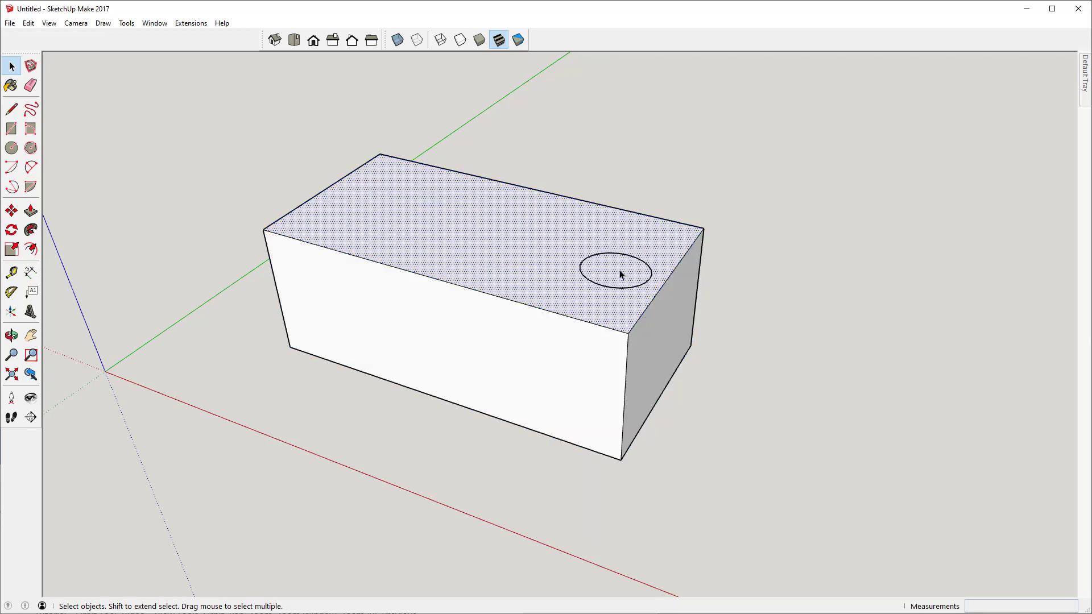
pyautogui.click(688, 213)
pyautogui.scroll(4, 601, 303)
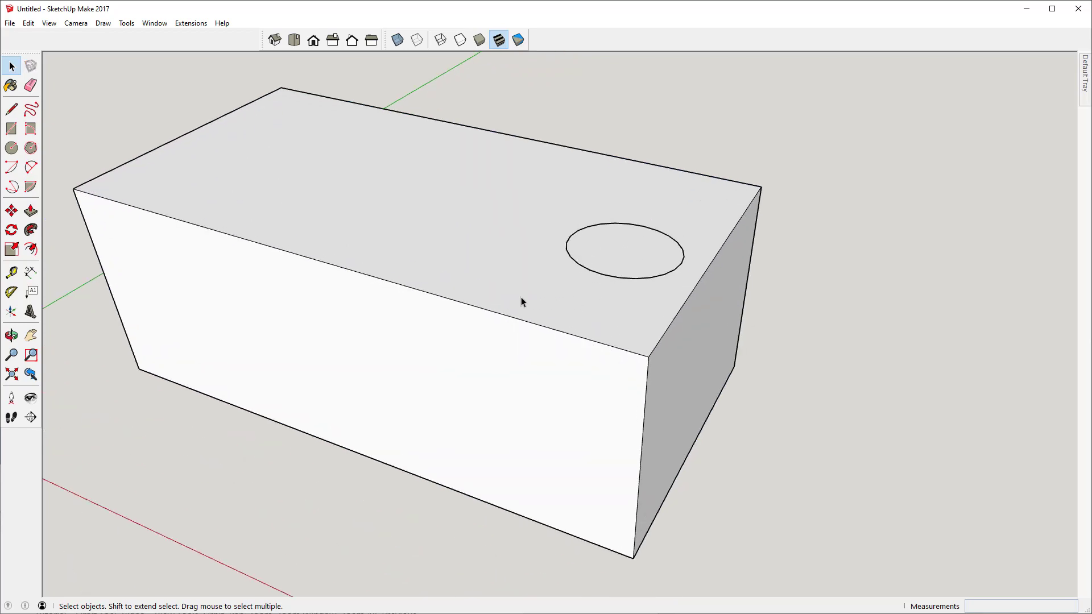
pyautogui.click(514, 341)
pyautogui.click(607, 275)
pyautogui.click(675, 240)
pyautogui.click(513, 264)
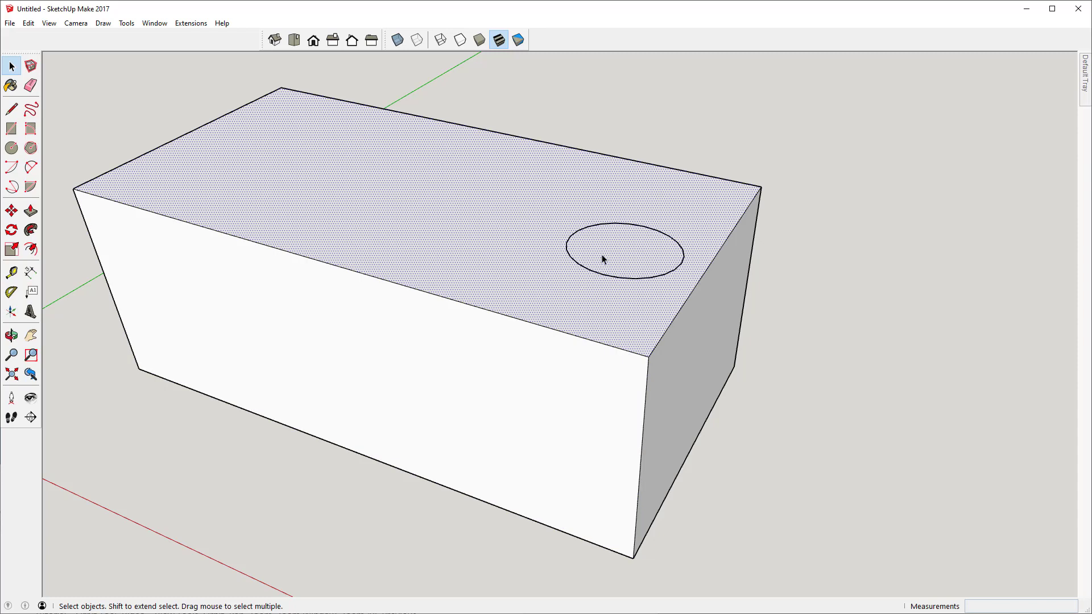
pyautogui.scroll(2, 625, 250)
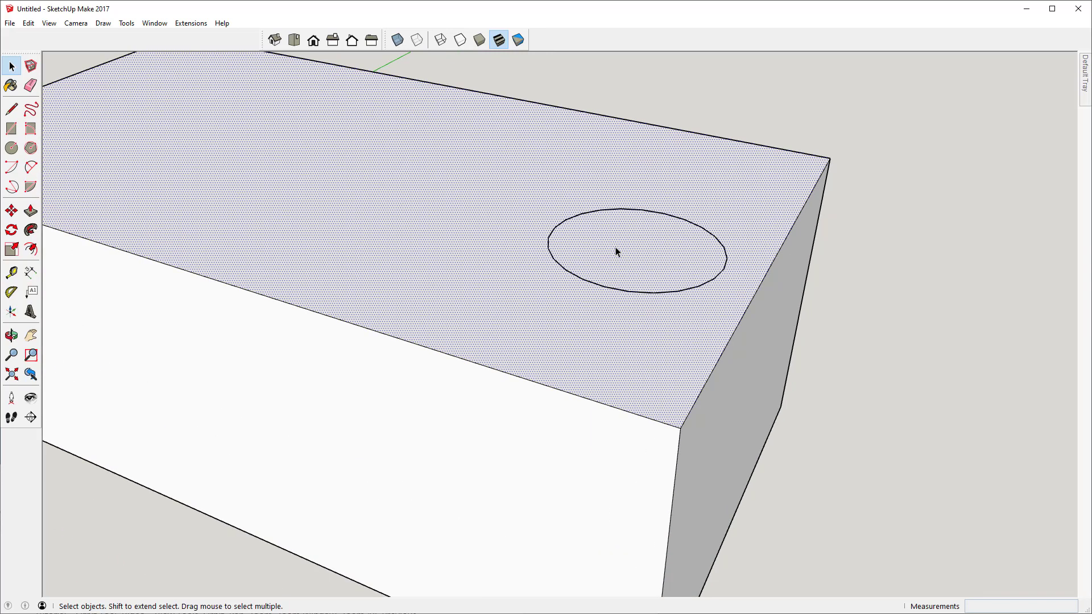
pyautogui.scroll(-1, 484, 222)
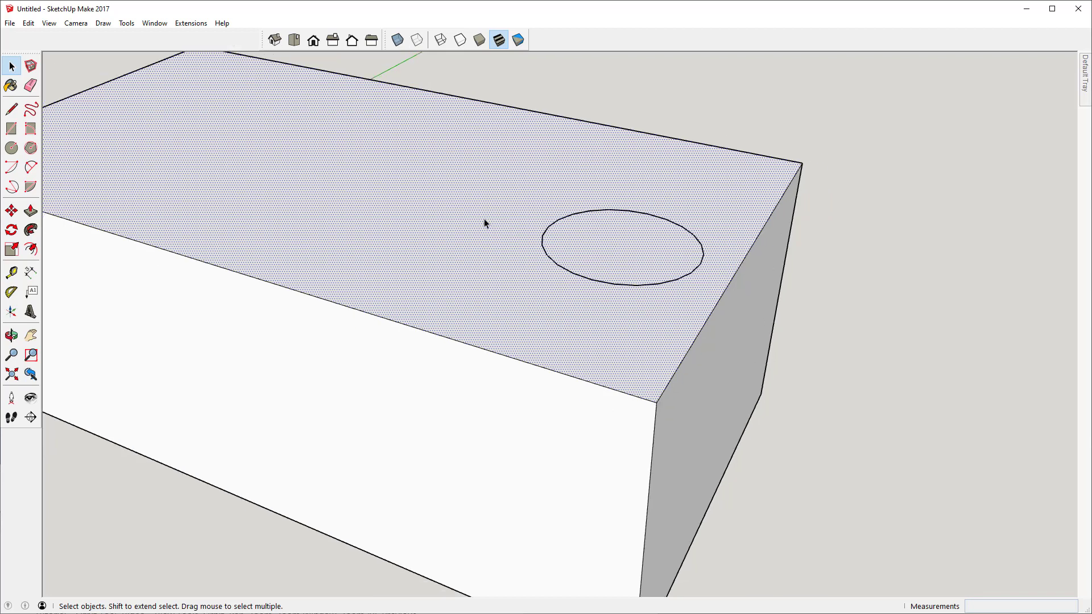
# Retrace one segment of the outline on the box's upper face with the Line tool and delete the enclosed face
pyautogui.scroll(1, 622, 242)
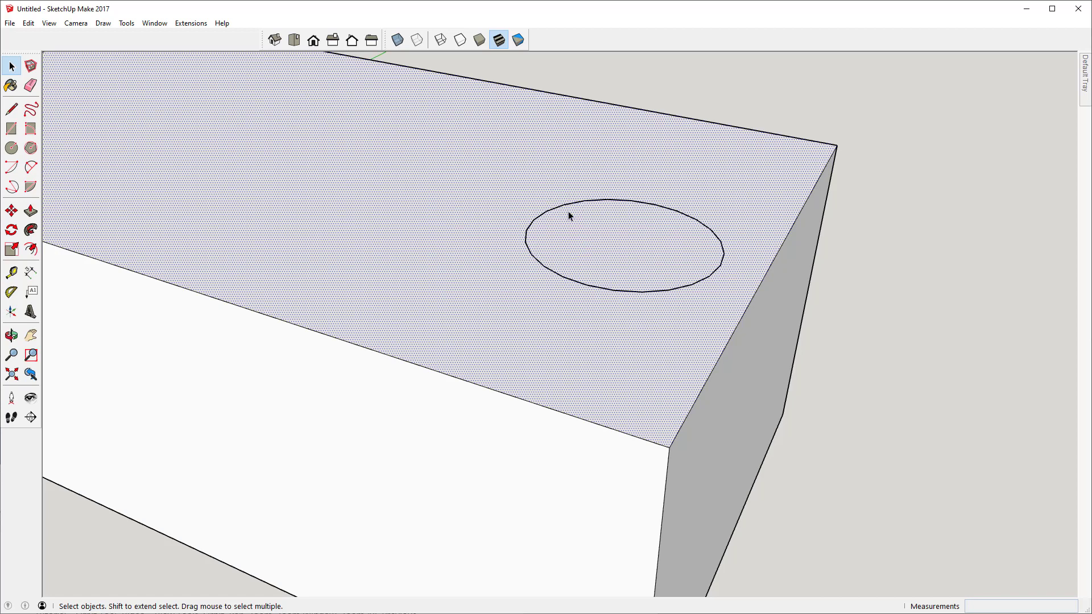
pyautogui.scroll(1, 598, 274)
pyautogui.scroll(3, 600, 274)
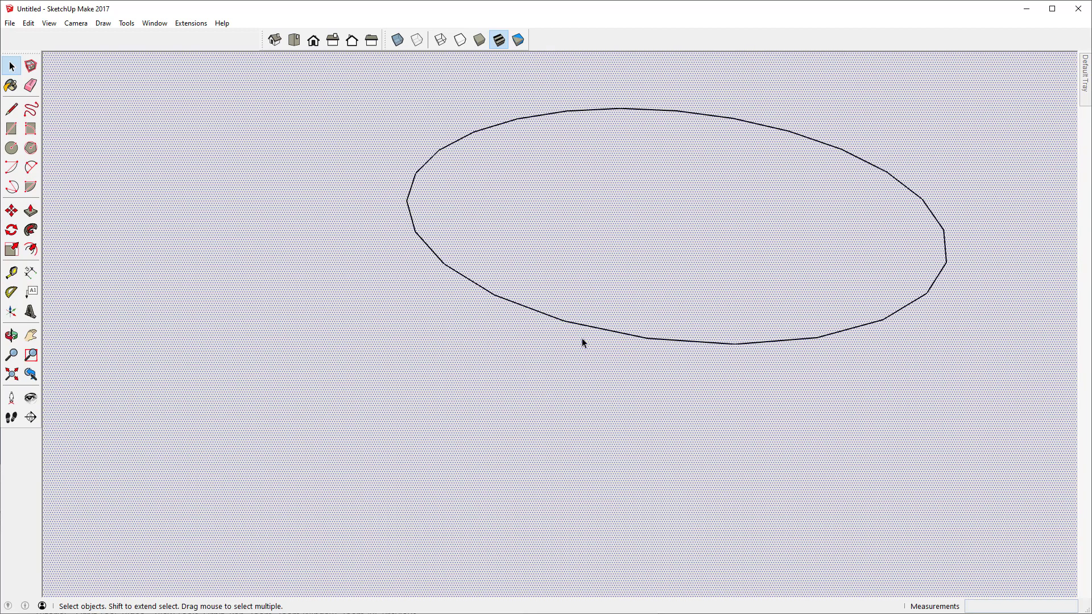
pyautogui.press('l')
pyautogui.click(564, 321)
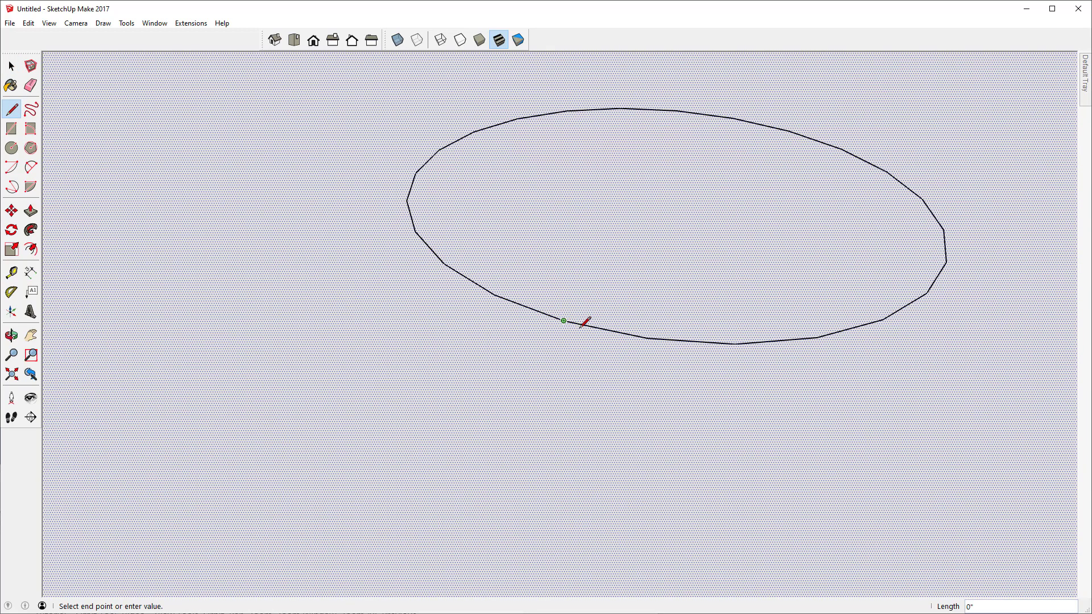
pyautogui.click(644, 338)
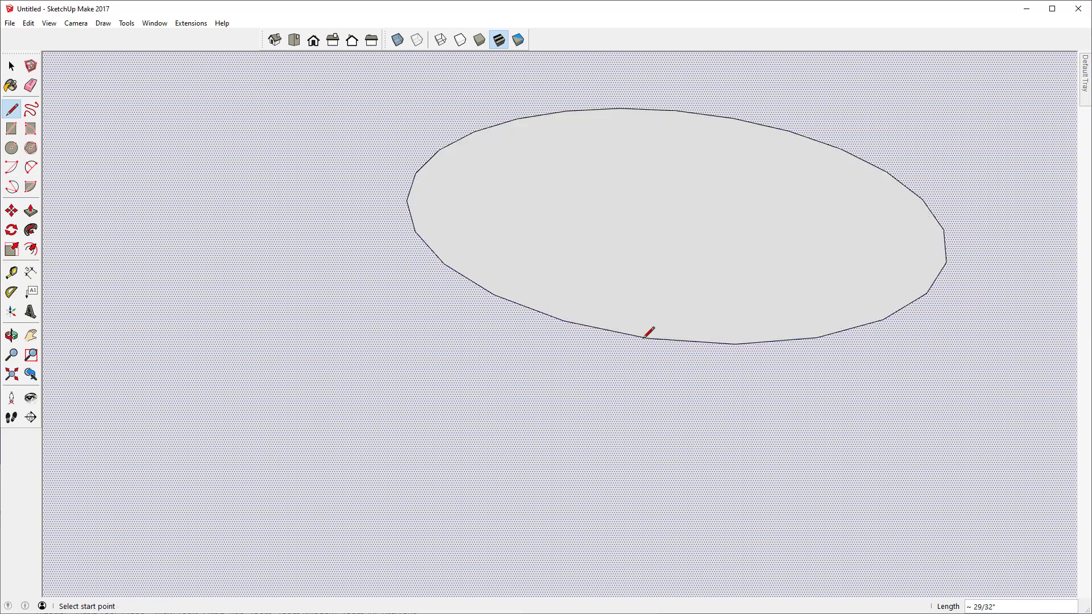
pyautogui.press('space')
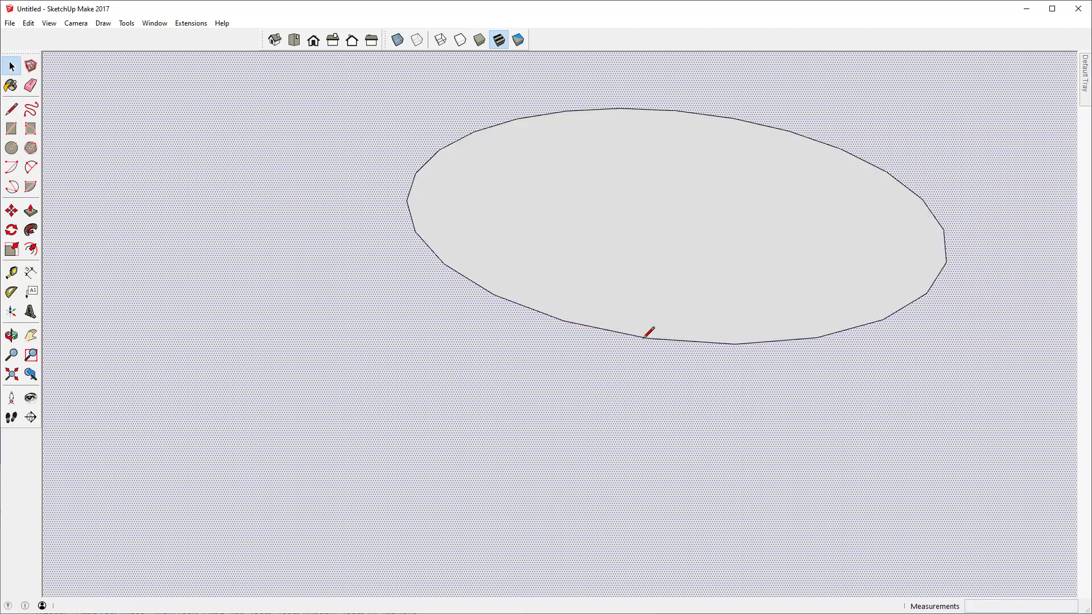
pyautogui.click(603, 194)
pyautogui.press('Delete')
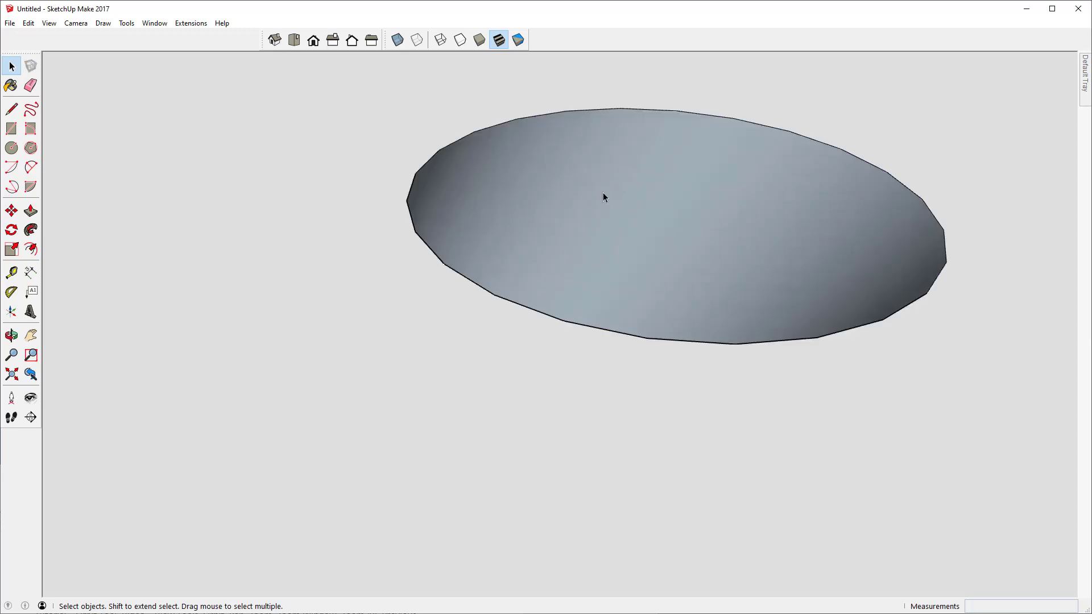
# Retrace one segment of the outline on the box's underside with the Line tool and delete the enclosed face
pyautogui.press('o')
pyautogui.moveTo(603, 196); pyautogui.dragTo(685, 49)
pyautogui.scroll(3, 580, 325)
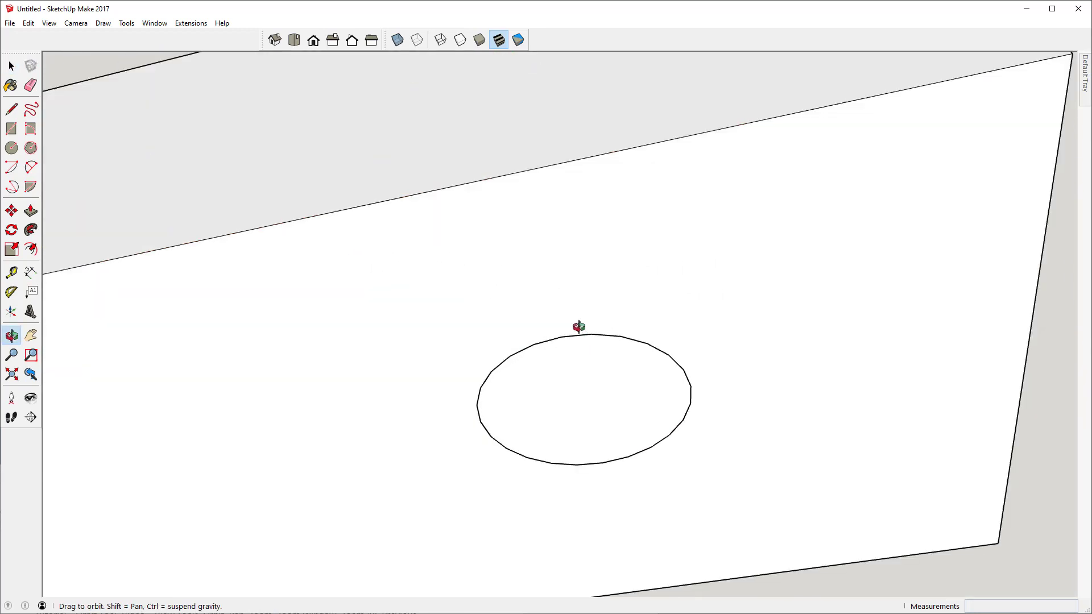
pyautogui.press('space')
pyautogui.click(597, 408)
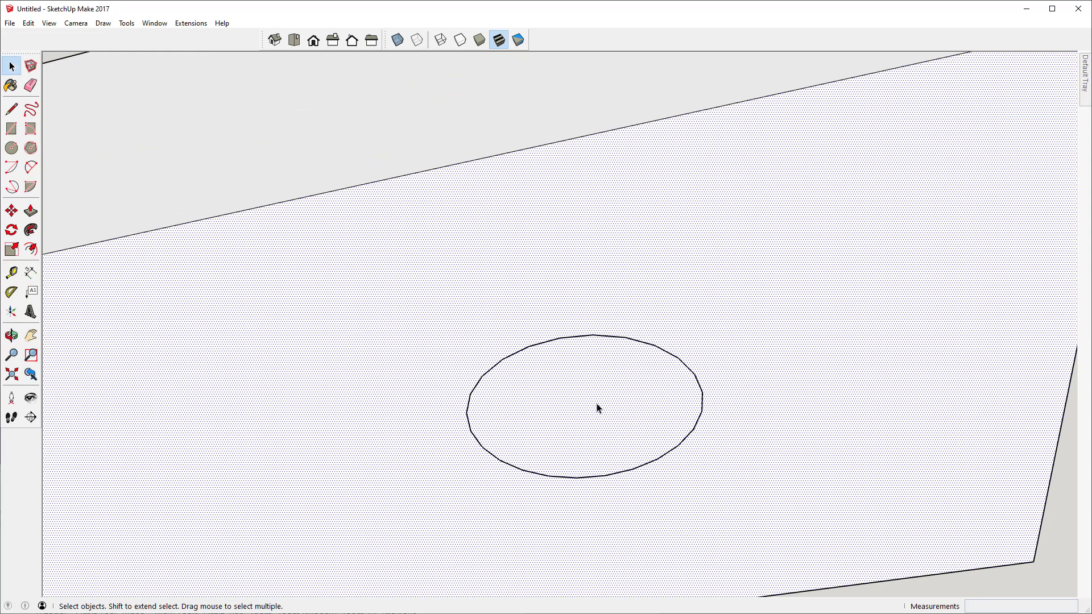
pyautogui.scroll(3, 598, 410)
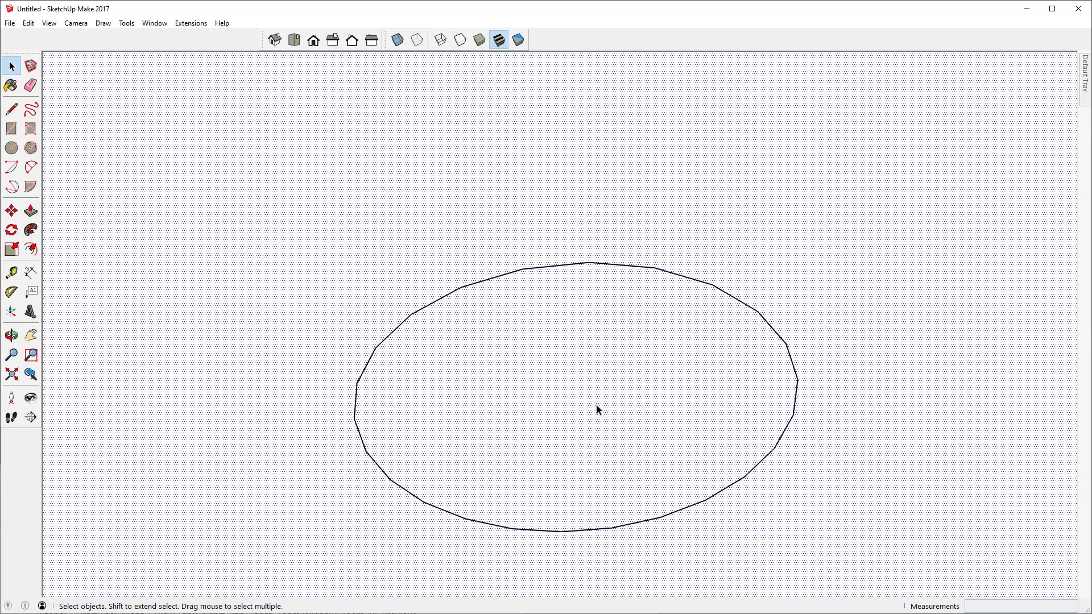
pyautogui.press('l')
pyautogui.click(589, 262)
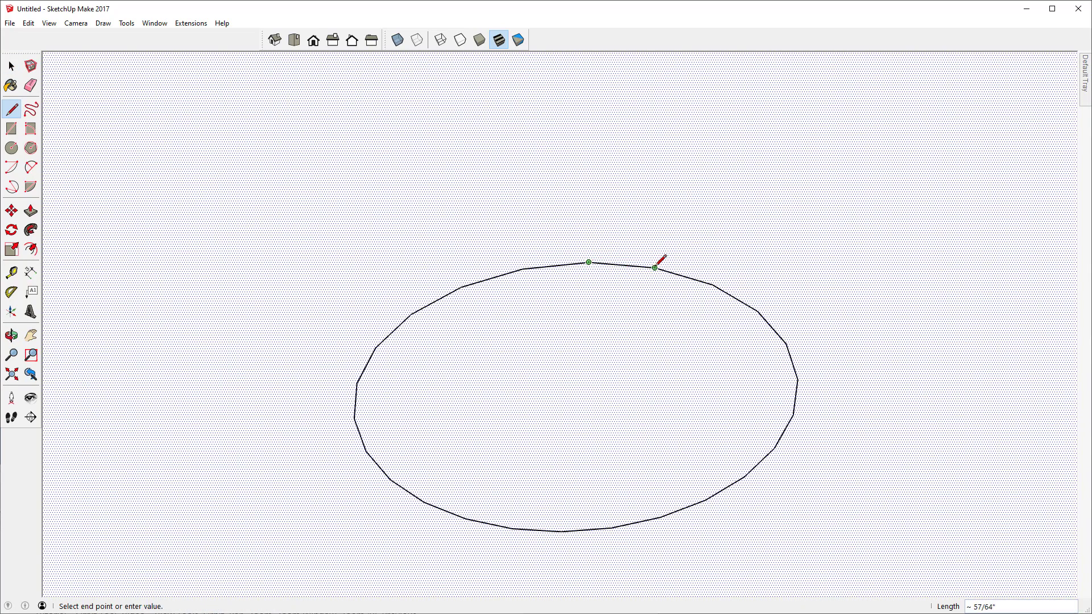
pyautogui.click(655, 268)
pyautogui.press('space')
pyautogui.click(588, 376)
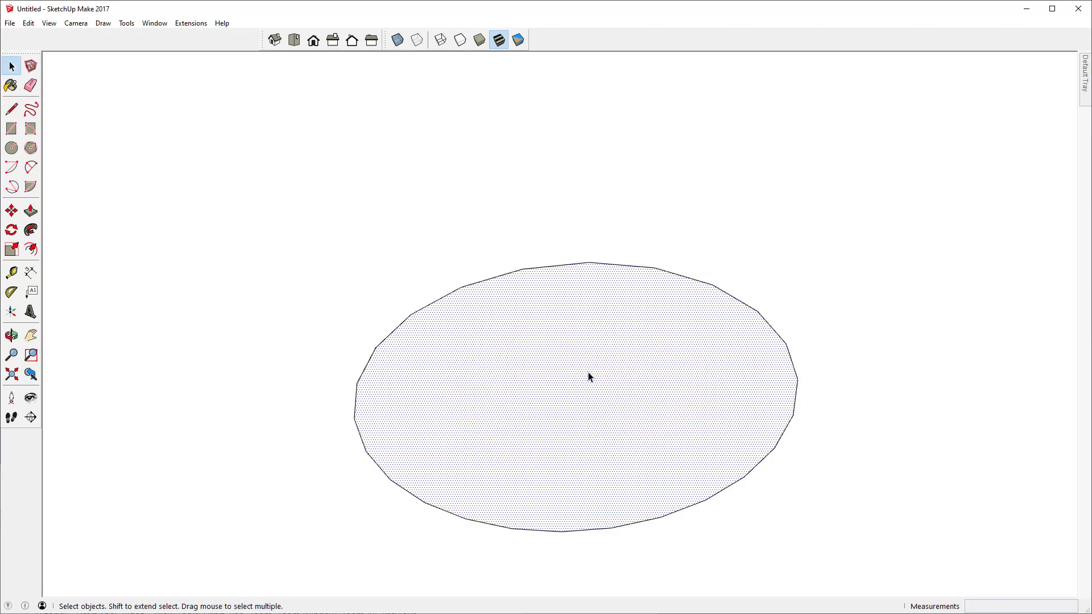
pyautogui.press('Delete')
# Examine the slanted hole through the box from the underside and from above
pyautogui.press('o')
pyautogui.scroll(-10, 622, 329)
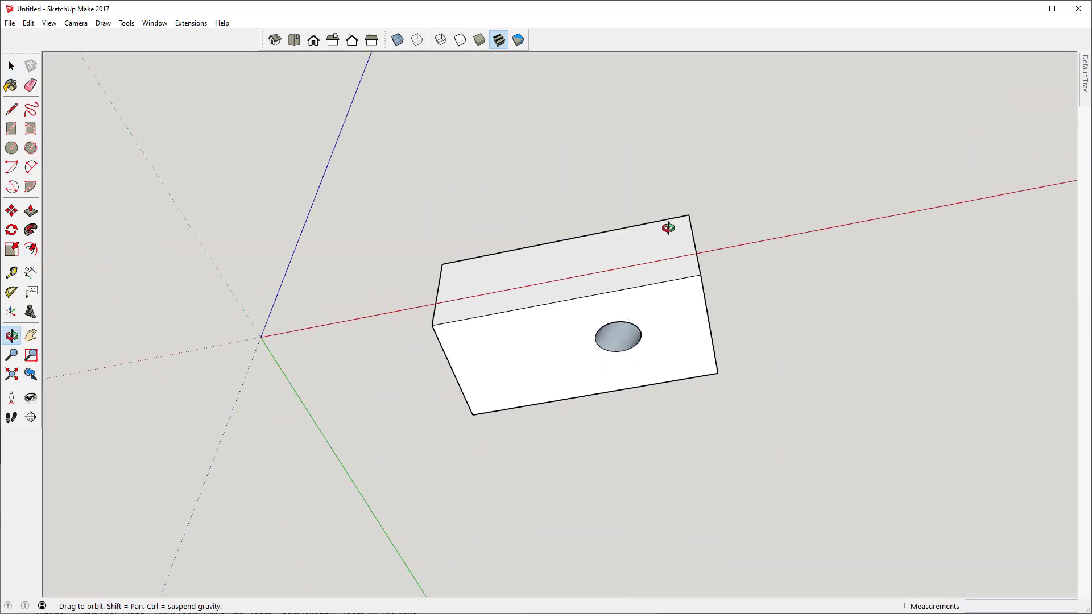
pyautogui.moveTo(668, 228); pyautogui.dragTo(647, 323)
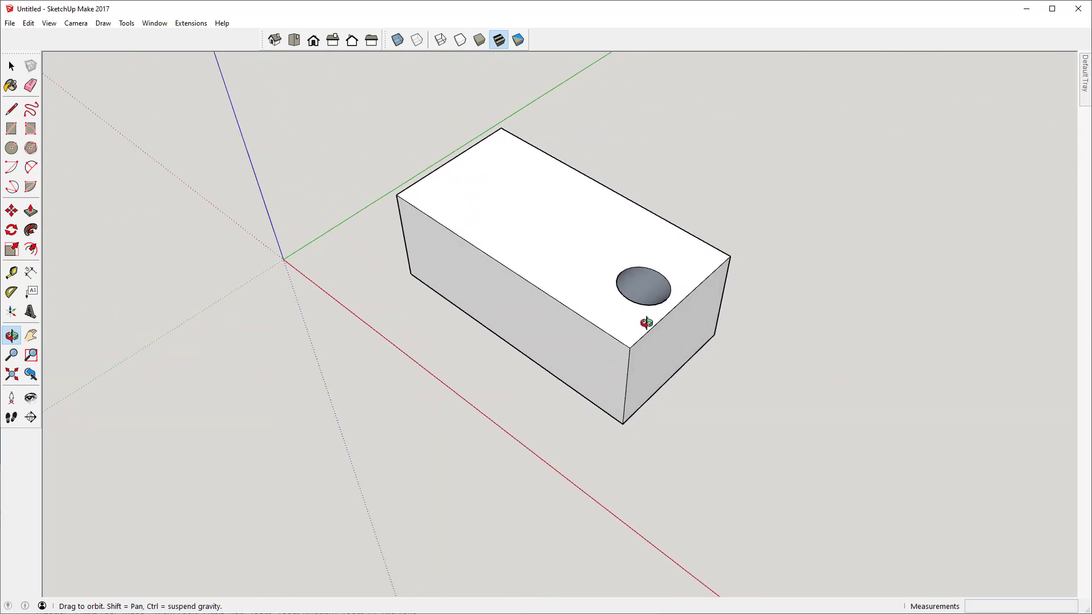
pyautogui.scroll(5, 647, 323)
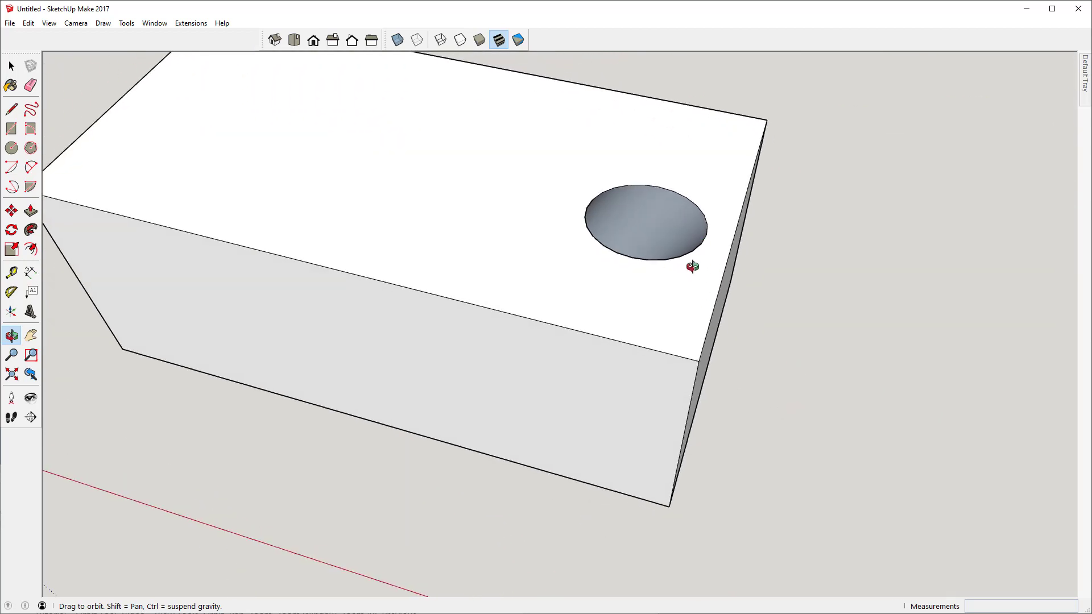
# Orient all the faces of the box and its slanted hole to match the box's upper face
pyautogui.moveTo(692, 267); pyautogui.dragTo(438, 317)
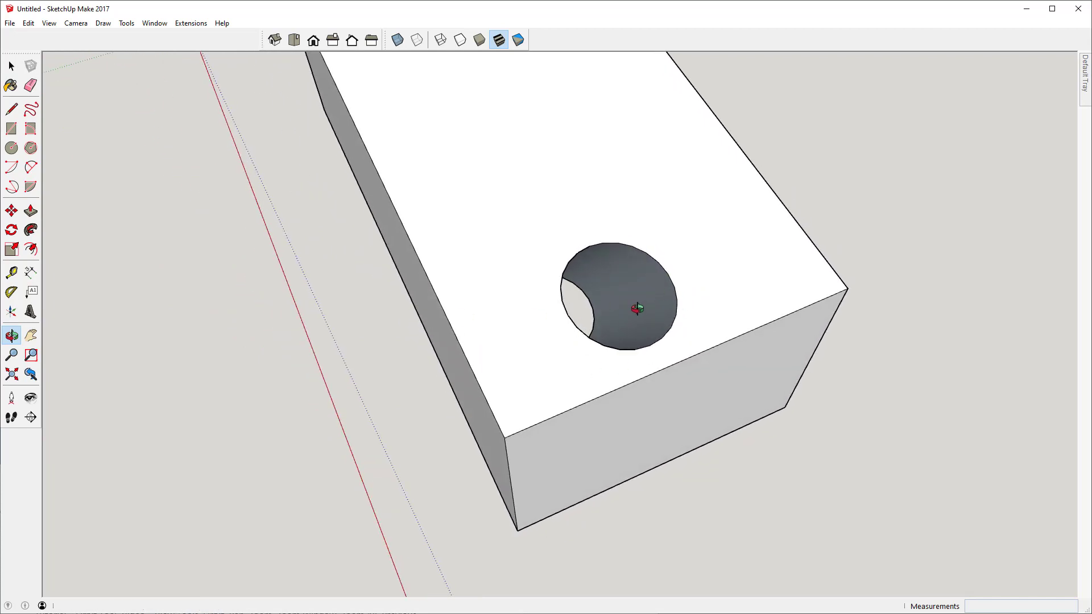
pyautogui.press('space')
pyautogui.click(656, 203)
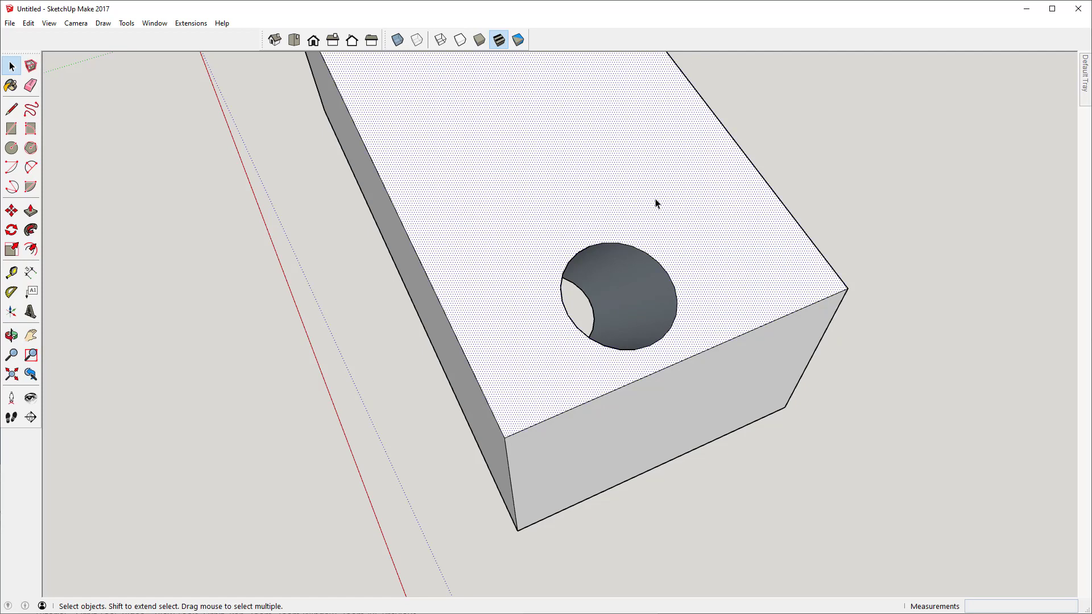
pyautogui.rightClick(656, 202)
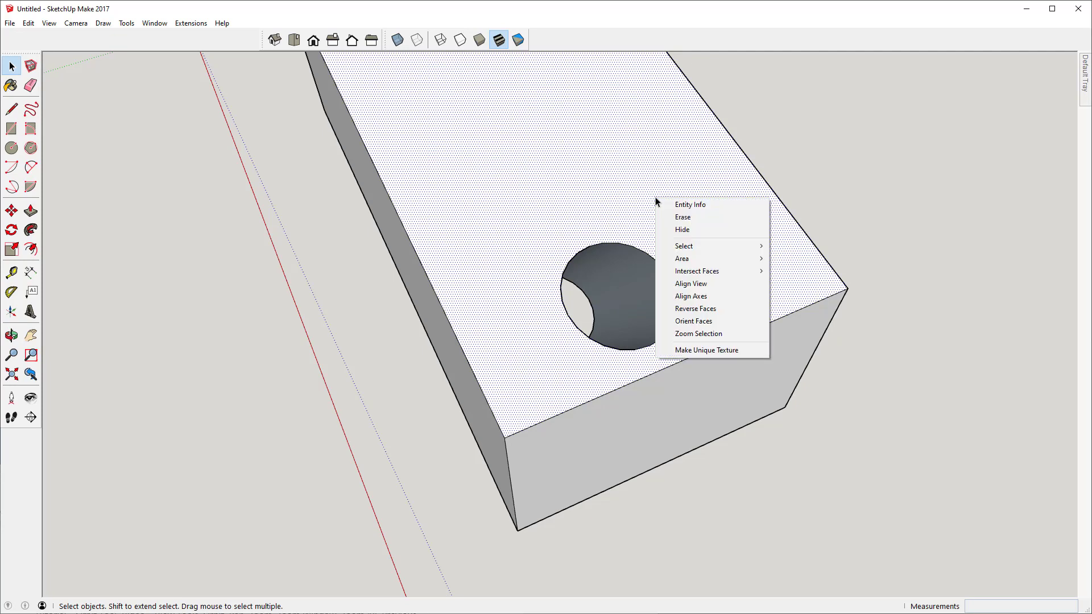
pyautogui.click(710, 321)
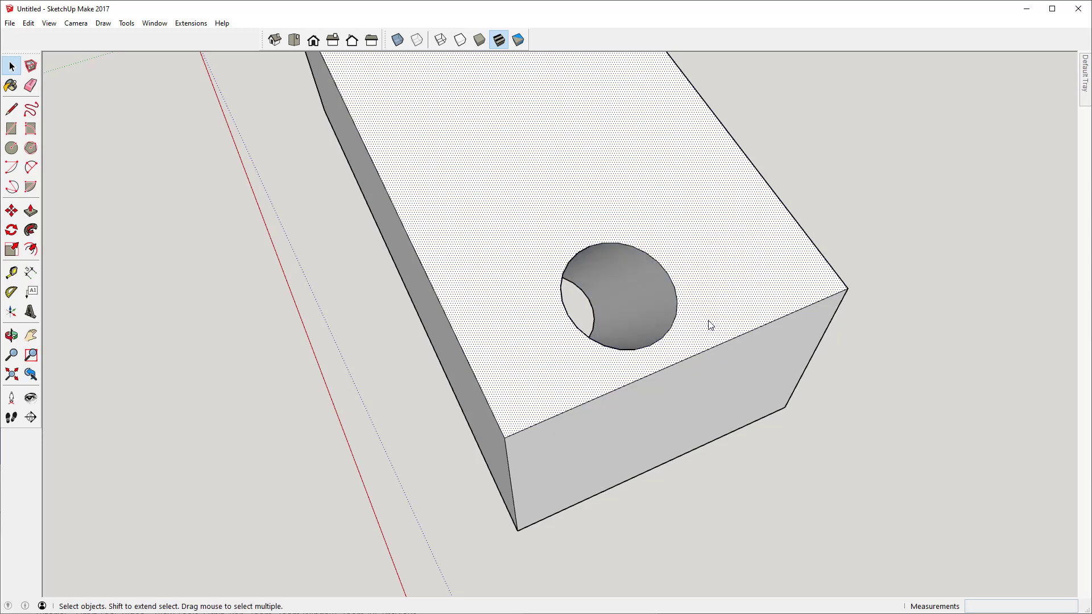
pyautogui.press('o')
pyautogui.moveTo(617, 312); pyautogui.dragTo(835, 175)
pyautogui.press('space')
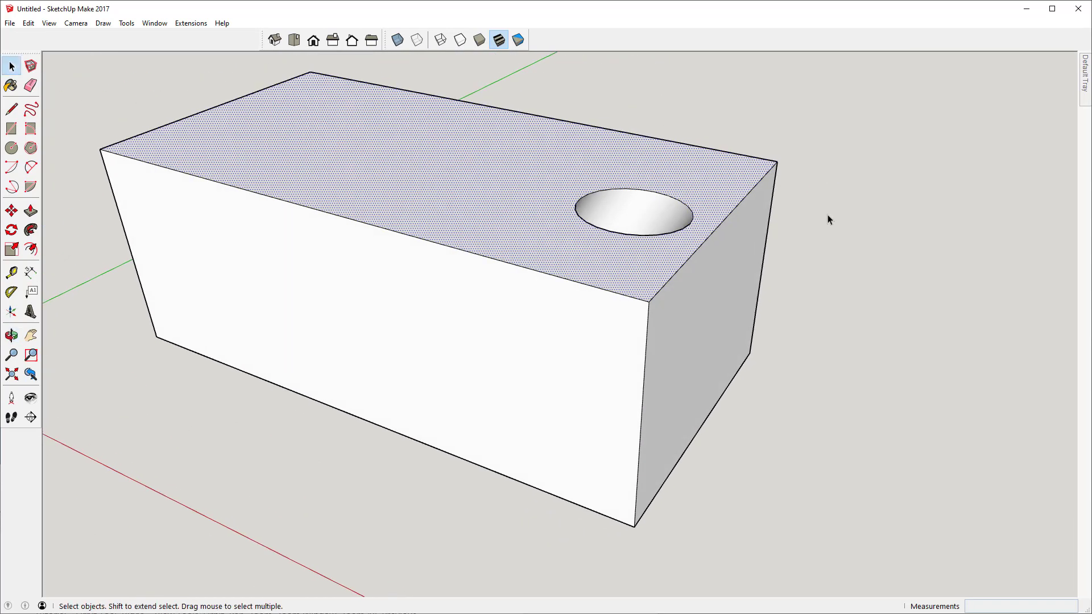
pyautogui.click(831, 215)
# Make the entire box with its slanted hole into a component named Component#1, replacing the existing definition of that name
pyautogui.press('o')
pyautogui.moveTo(877, 217); pyautogui.dragTo(729, 343)
pyautogui.scroll(-3, 773, 298)
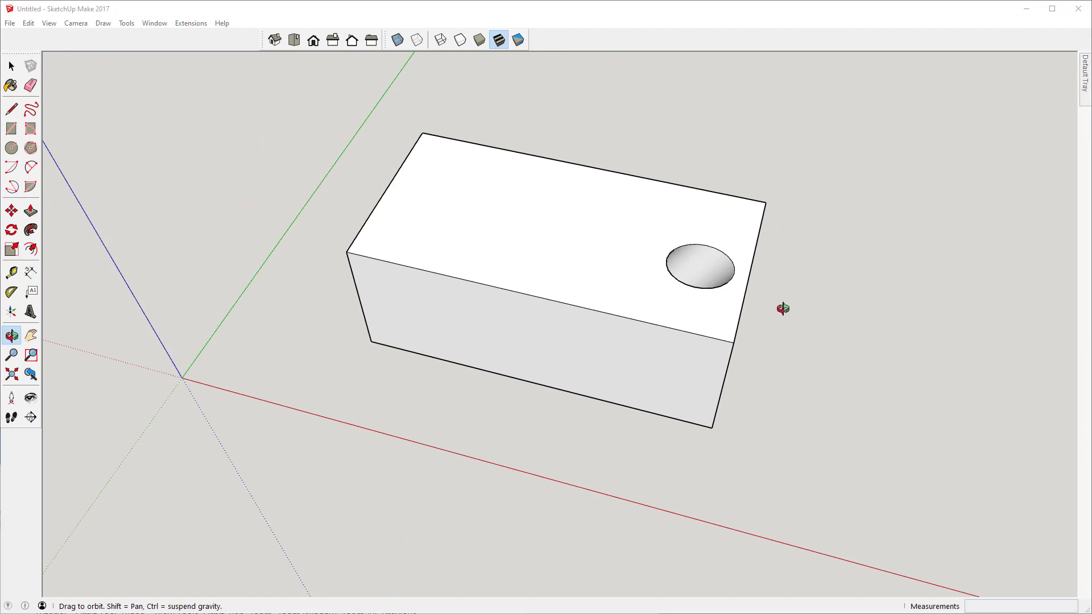
pyautogui.moveTo(783, 307); pyautogui.dragTo(741, 238)
pyautogui.press('space')
pyautogui.moveTo(287, 108); pyautogui.dragTo(837, 506)
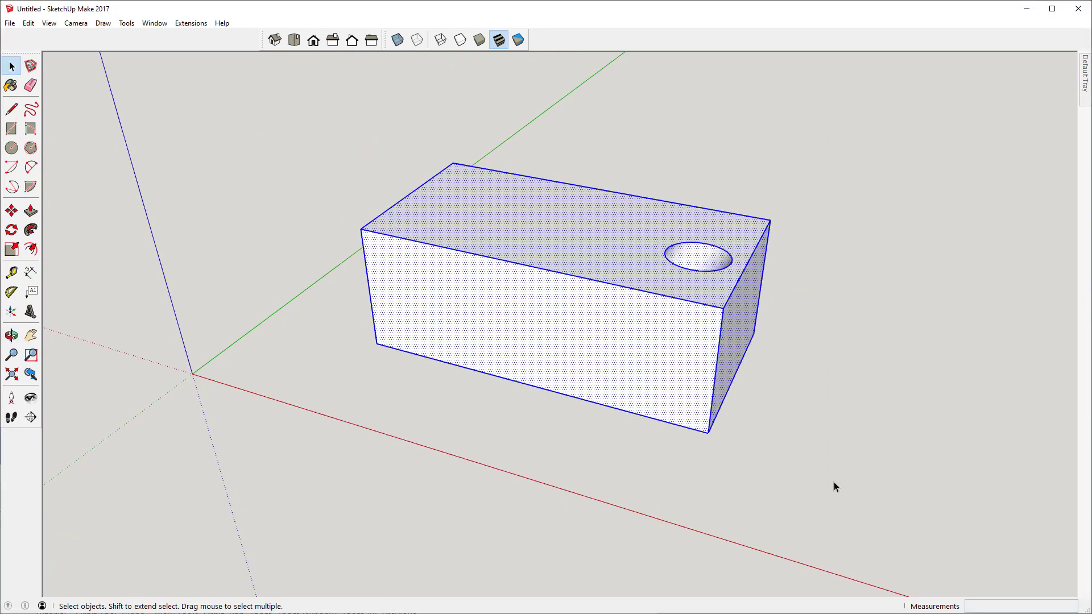
pyautogui.rightClick(615, 246)
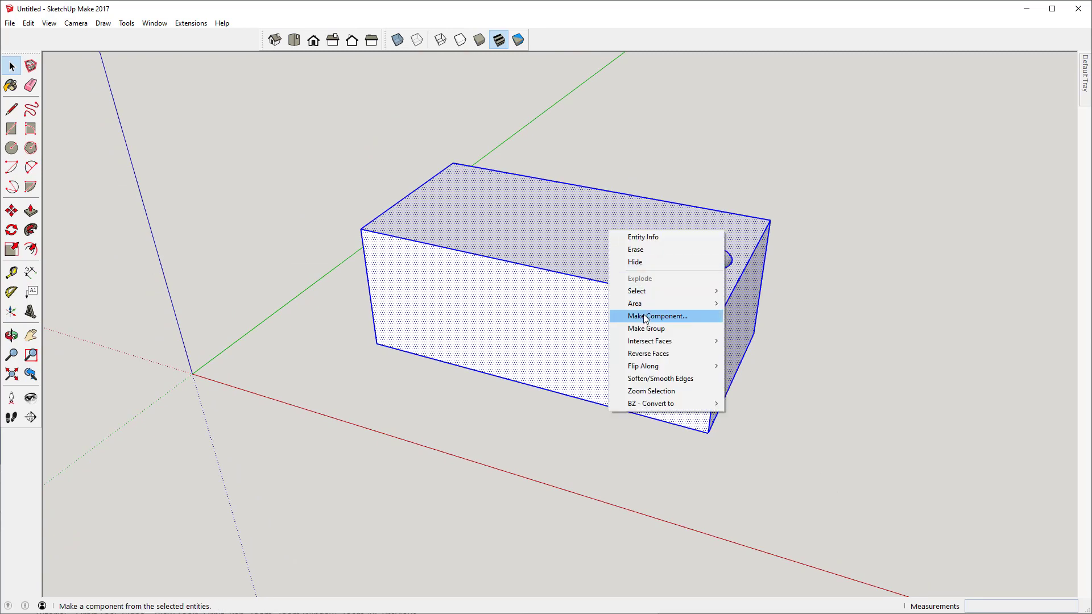
pyautogui.click(645, 315)
pyautogui.click(610, 234)
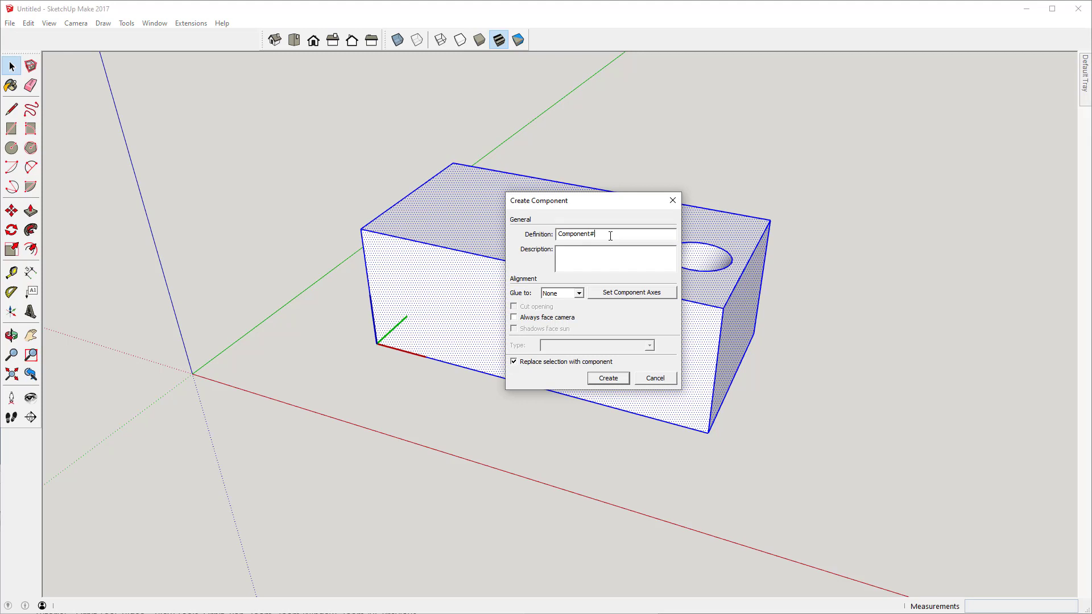
pyautogui.click(608, 379)
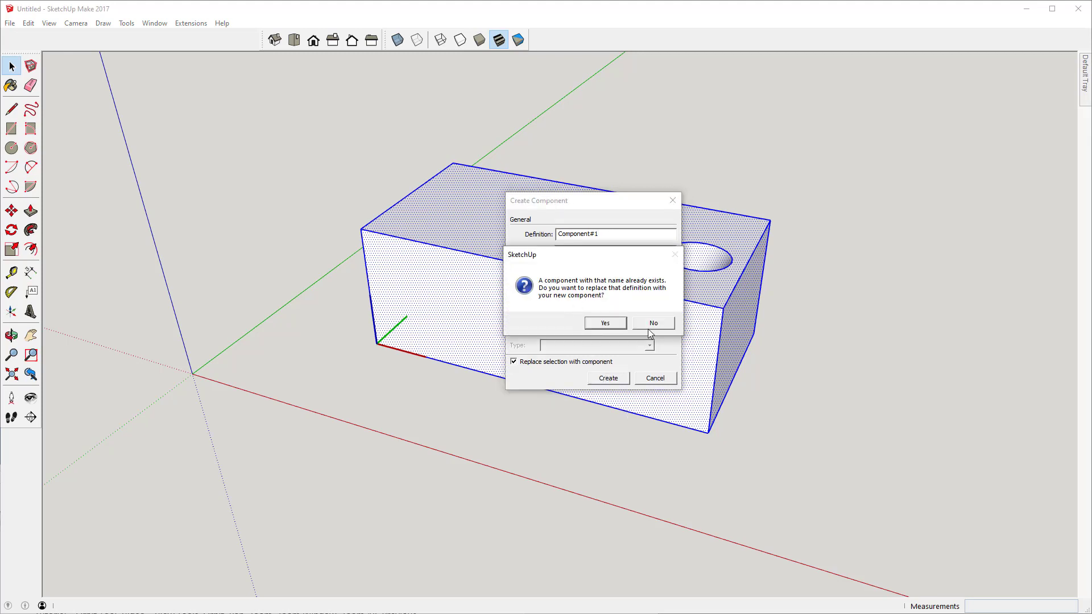
pyautogui.click(606, 324)
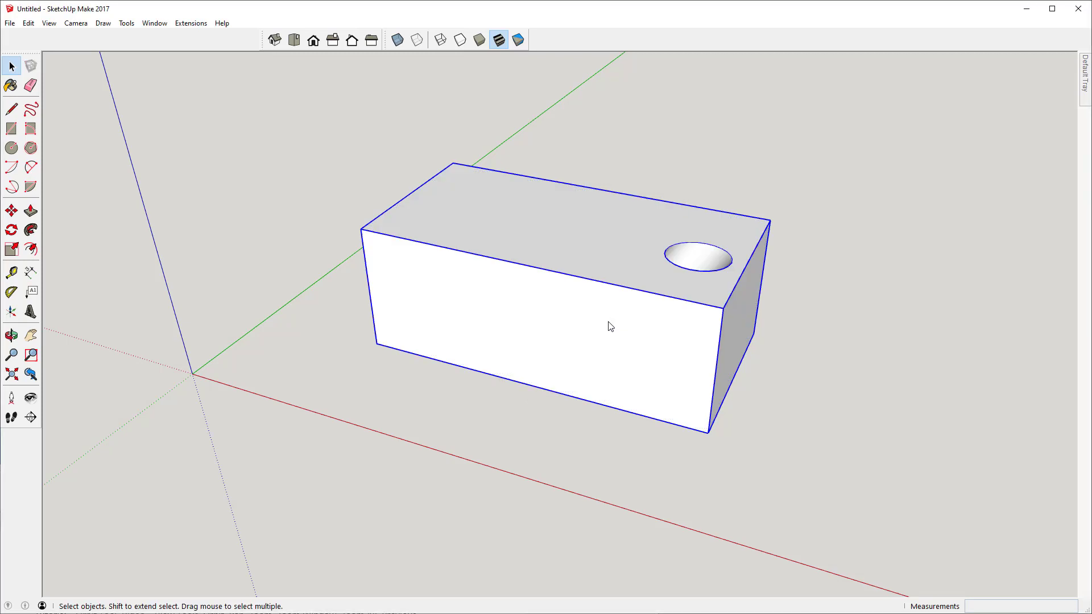
# Undo the component, face orientation and hole edits back to the state where the separate tilted cylinder passes through the box
pyautogui.press('o')
pyautogui.moveTo(648, 285); pyautogui.dragTo(603, 305)
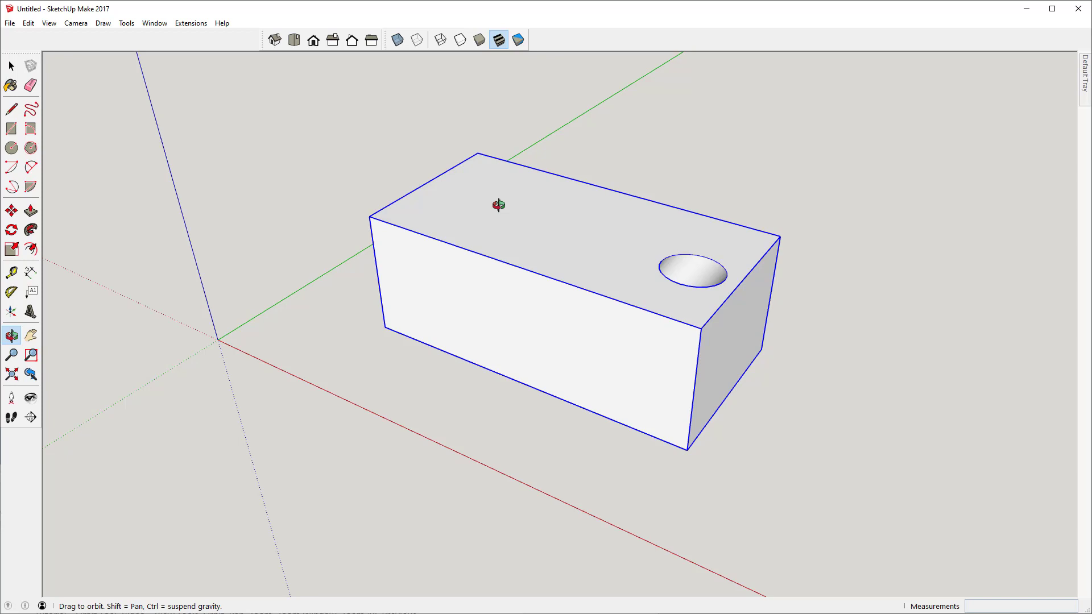
pyautogui.hotkey('ctrl', 'z')
pyautogui.hotkey('ctrl', 'z')
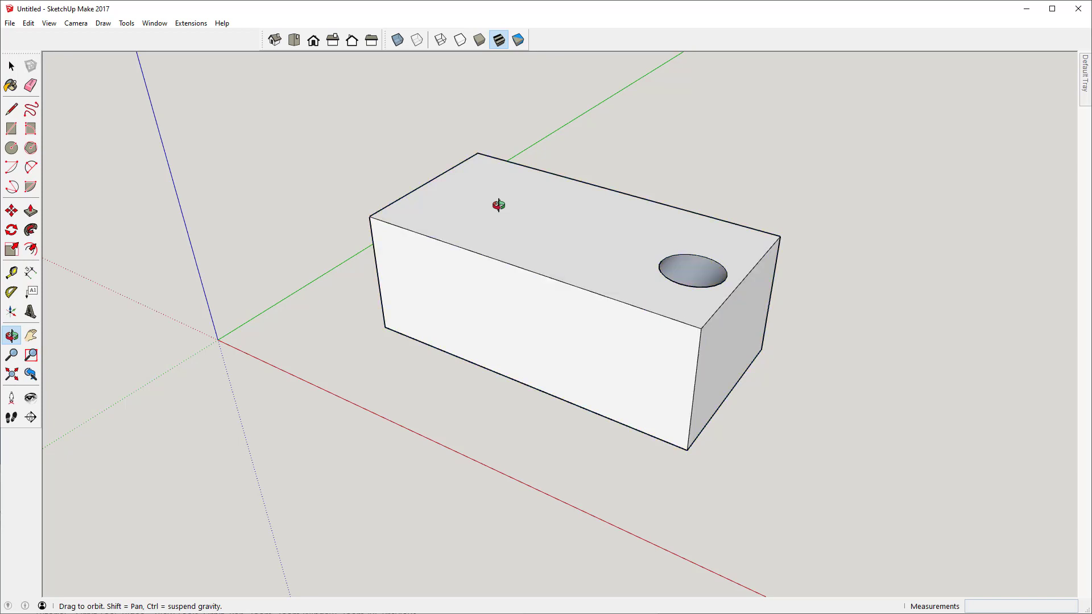
pyautogui.hotkey('ctrl', 'z')
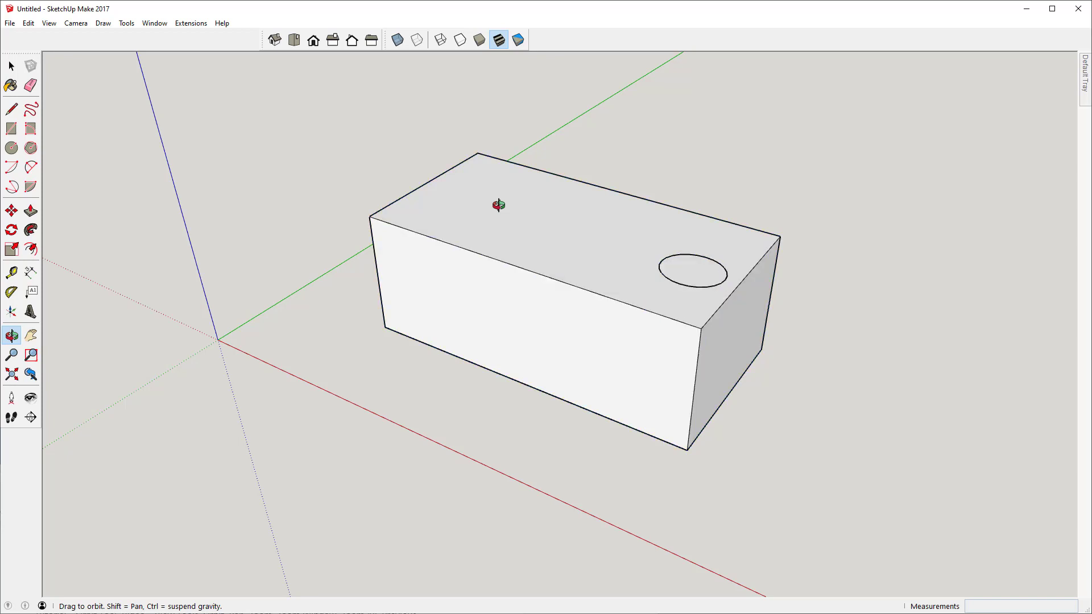
pyautogui.hotkey('ctrl', 'y')
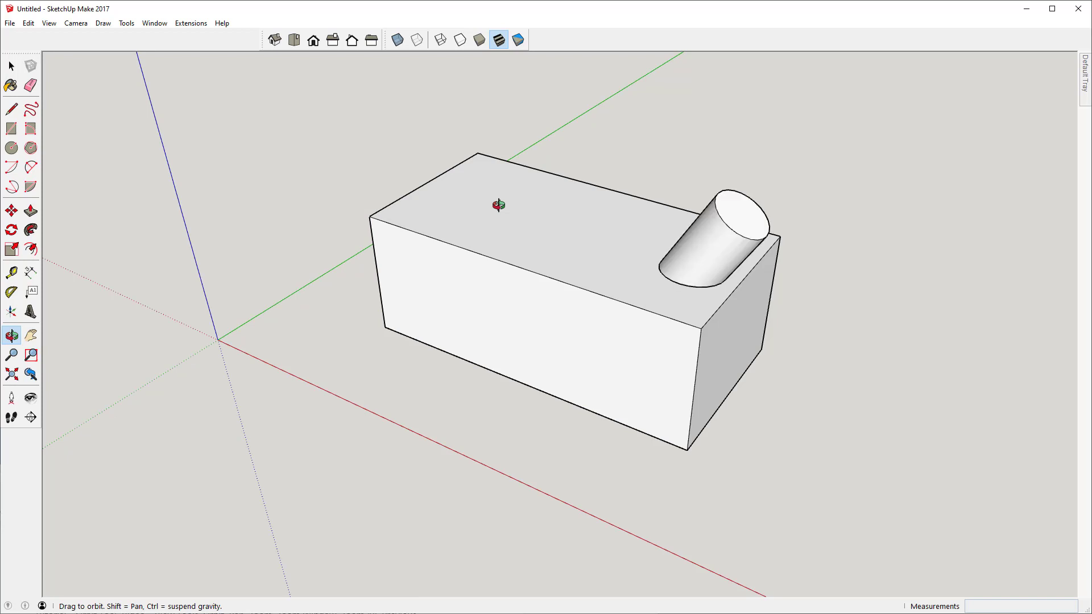
# Explode the tilted cylinder group that passes through the box
pyautogui.moveTo(586, 275); pyautogui.dragTo(670, 74)
pyautogui.press('space')
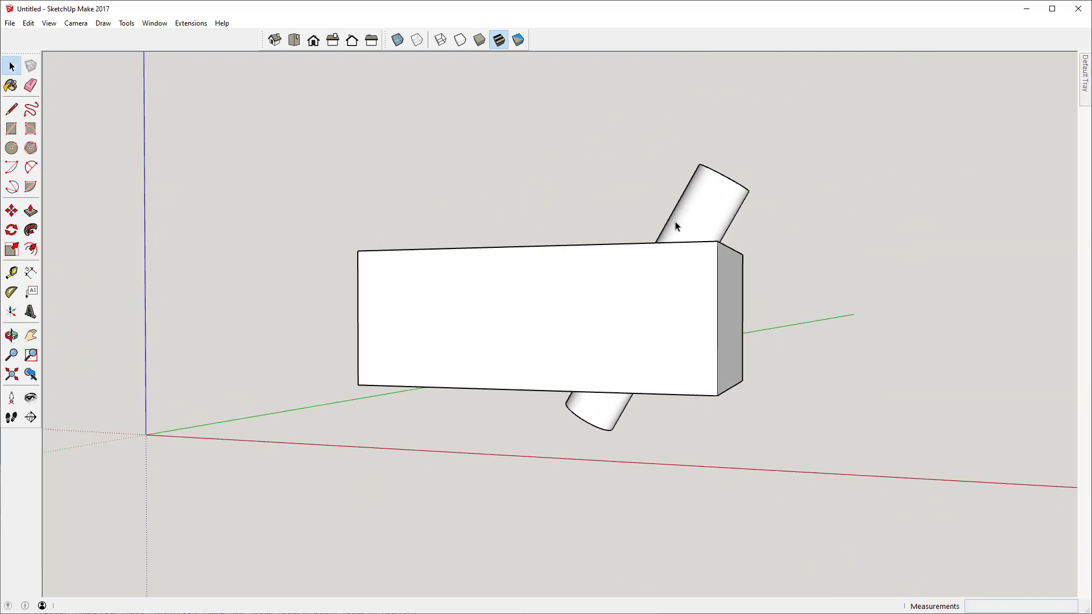
pyautogui.click(711, 207)
pyautogui.press('o')
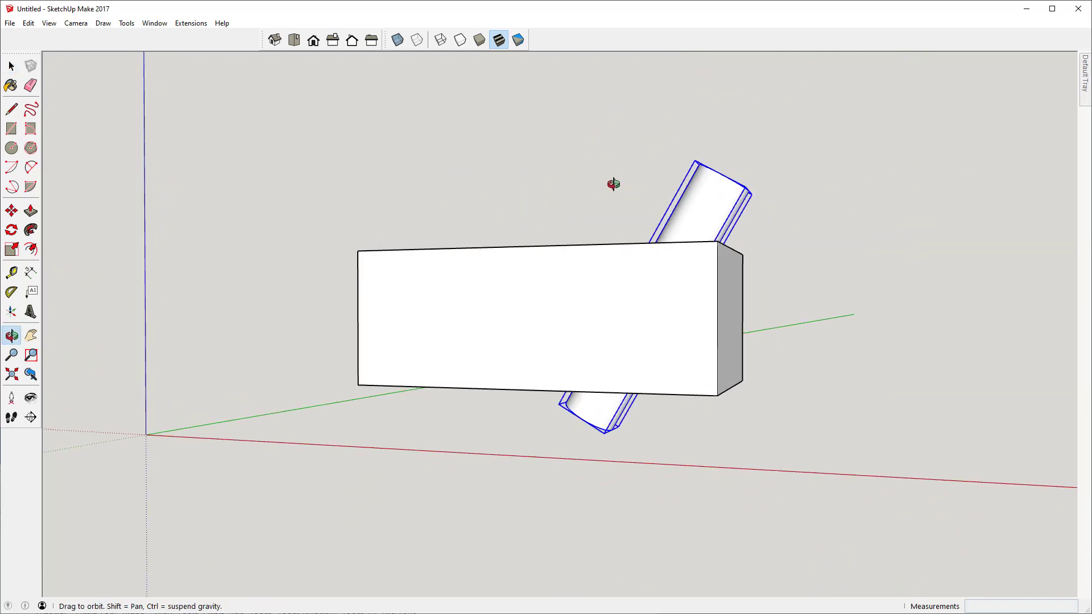
pyautogui.moveTo(614, 182); pyautogui.dragTo(454, 332)
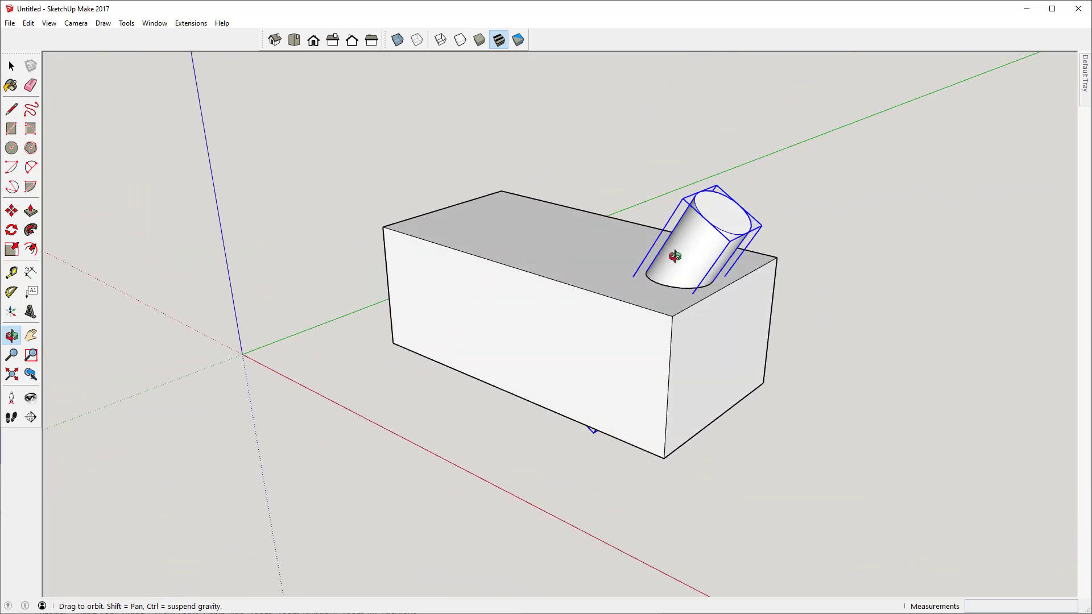
pyautogui.moveTo(356, 266); pyautogui.dragTo(457, 255)
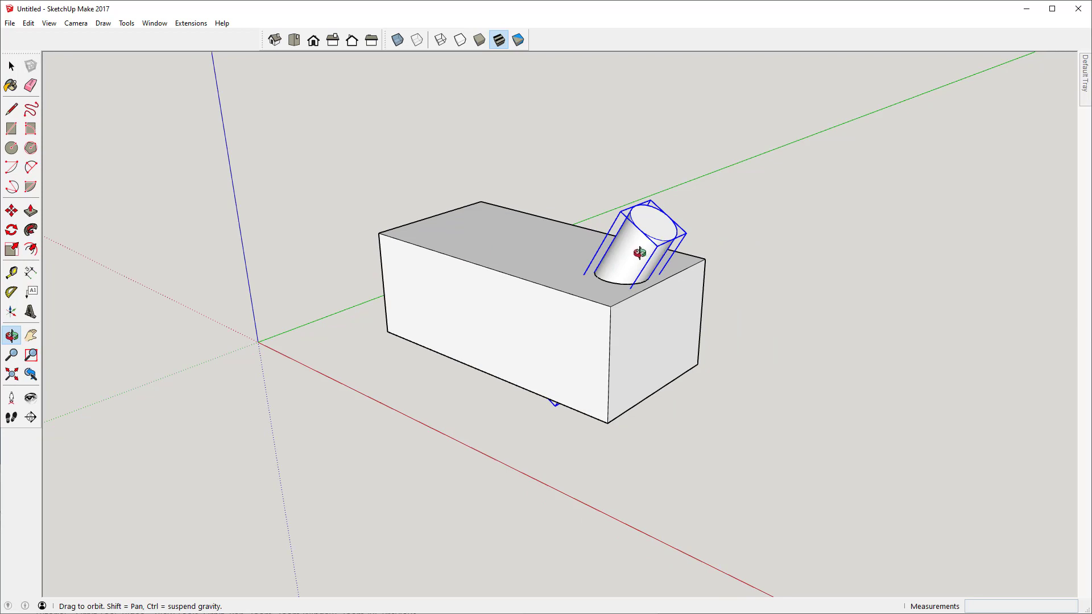
pyautogui.moveTo(643, 249); pyautogui.dragTo(640, 253)
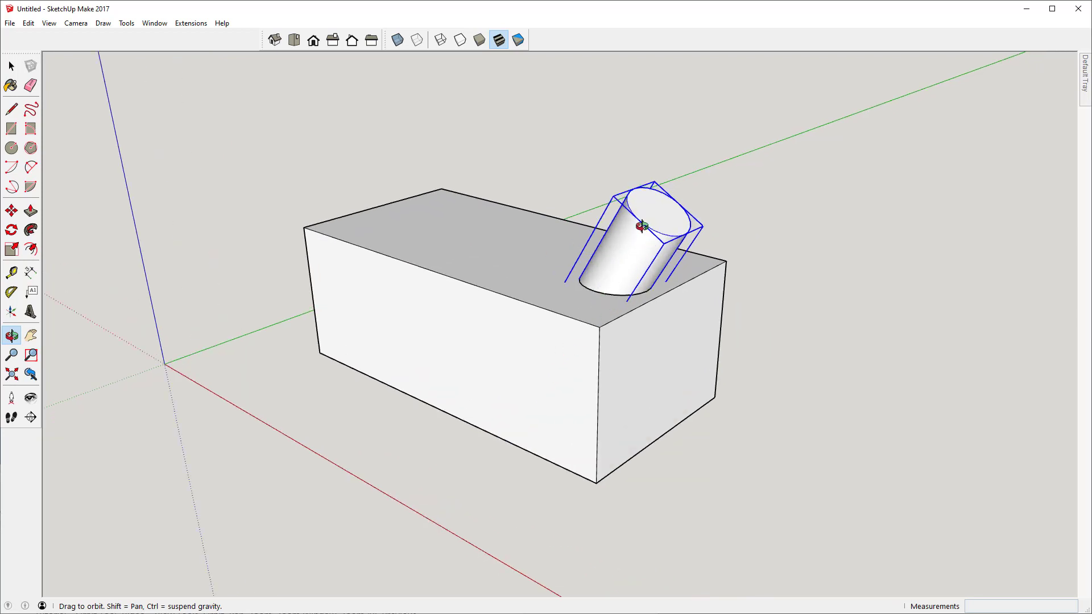
pyautogui.press('space')
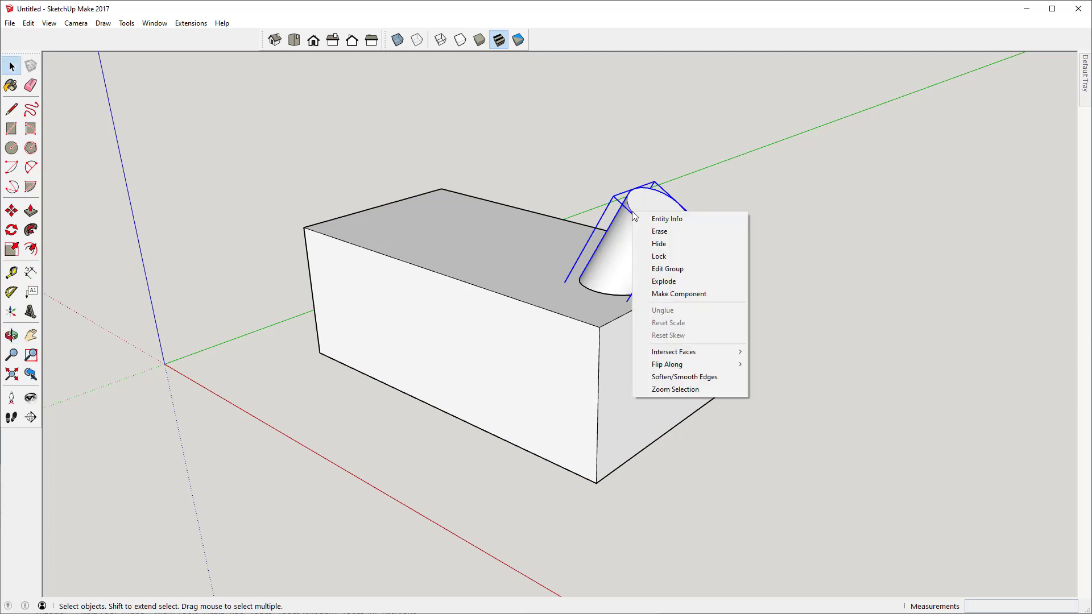
pyautogui.rightClick(634, 214)
pyautogui.click(655, 285)
# Delete the cylinder portions protruding above and below the box
pyautogui.moveTo(654, 284); pyautogui.dragTo(738, 181, button='middle')
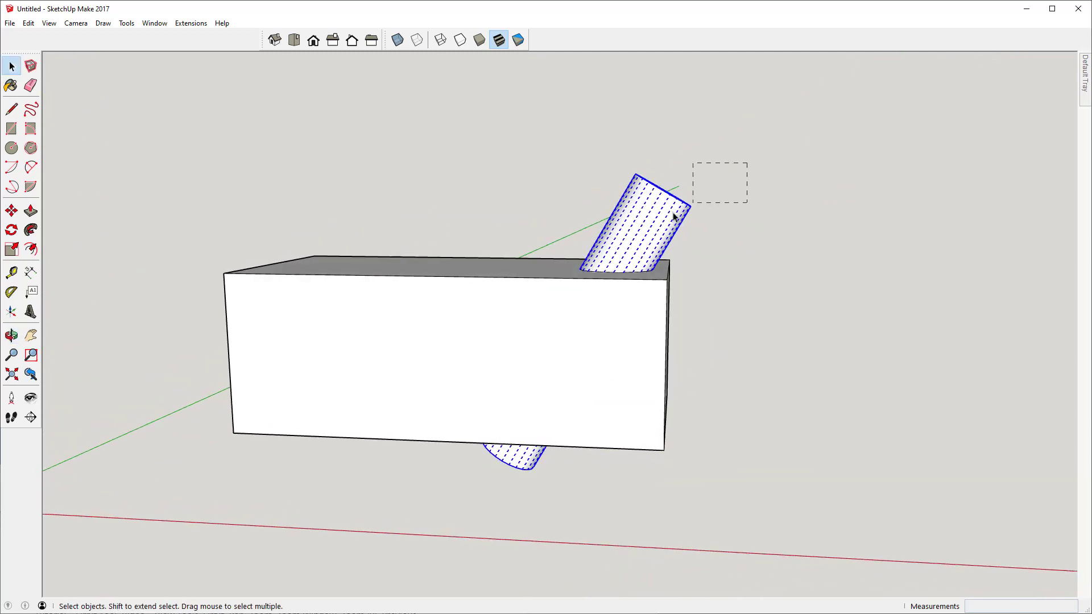
pyautogui.moveTo(674, 217); pyautogui.dragTo(563, 228)
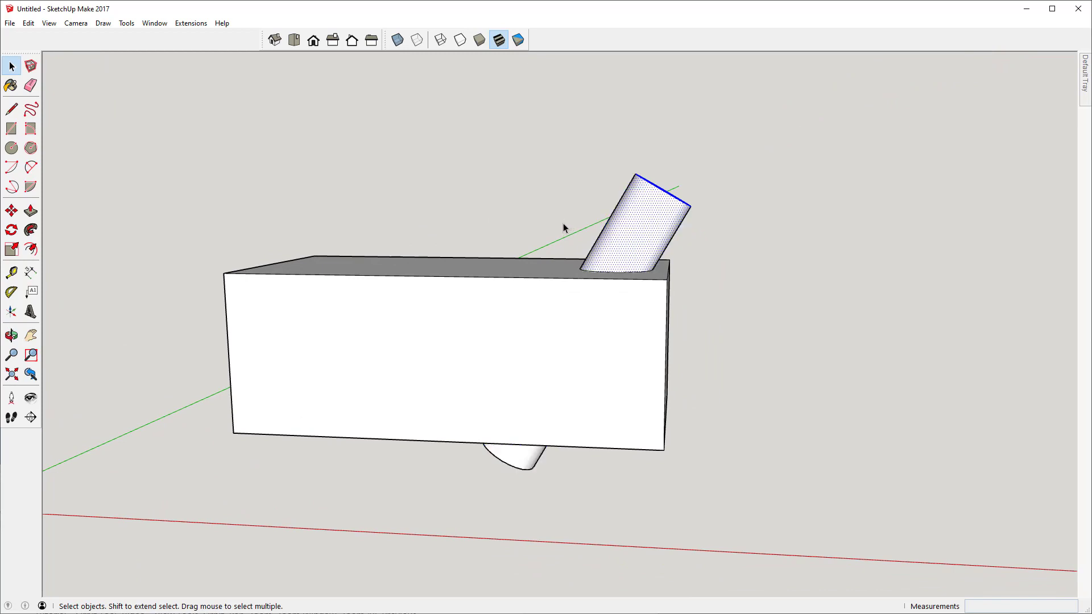
pyautogui.press('Delete')
pyautogui.scroll(-3, 563, 228)
pyautogui.moveTo(568, 449); pyautogui.dragTo(581, 399, button='middle')
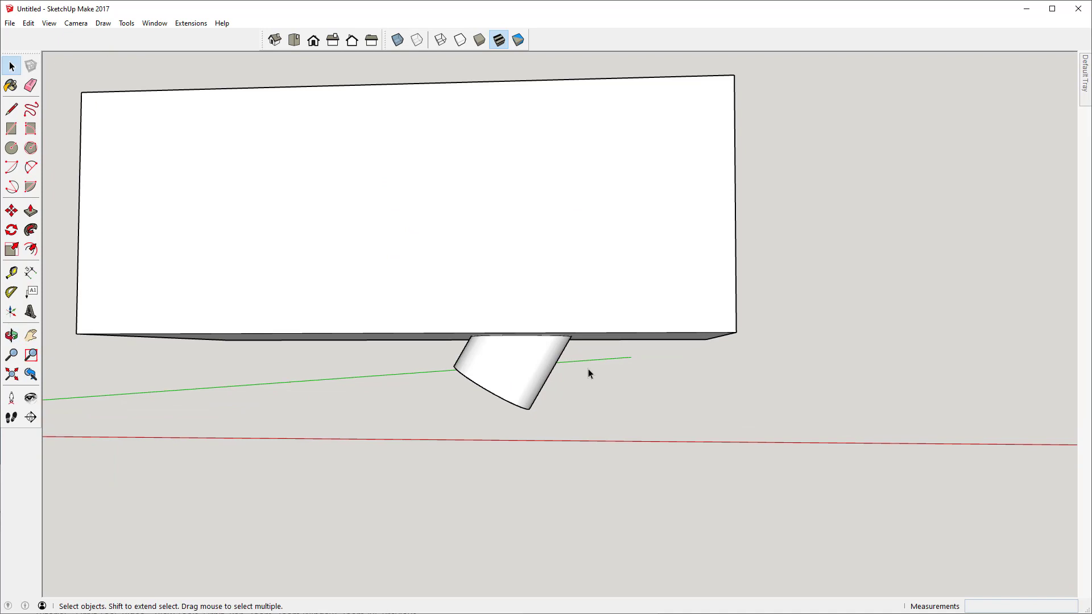
pyautogui.moveTo(415, 425); pyautogui.dragTo(415, 426)
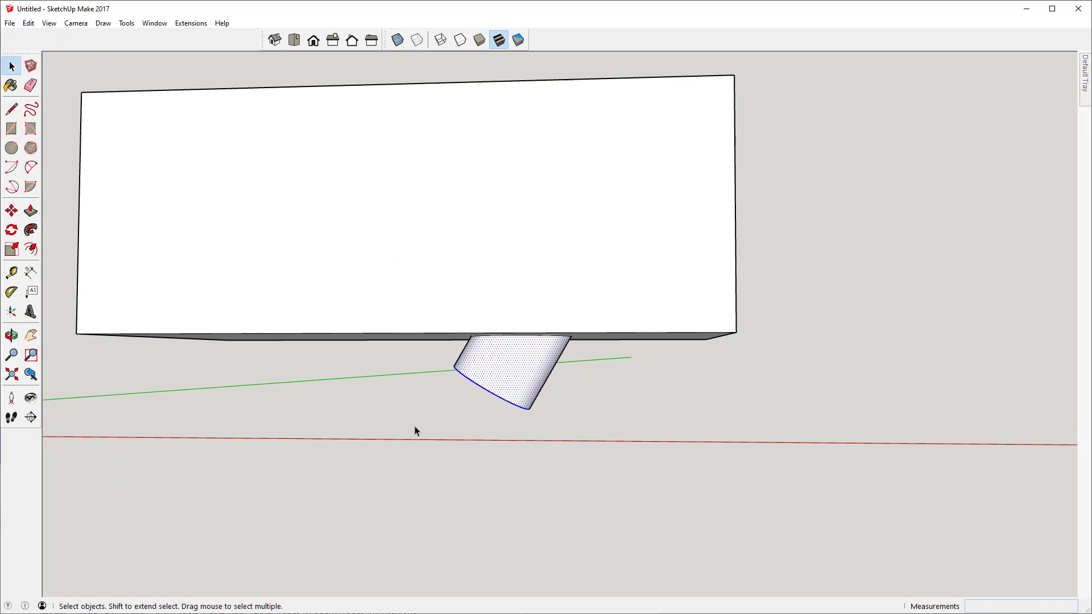
pyautogui.press('Delete')
# Turn on X-ray display with the box seen from its long side, exposing the cylinder inside
pyautogui.press('o')
pyautogui.moveTo(480, 324); pyautogui.dragTo(510, 387)
pyautogui.scroll(-2, 519, 417)
pyautogui.press('x')
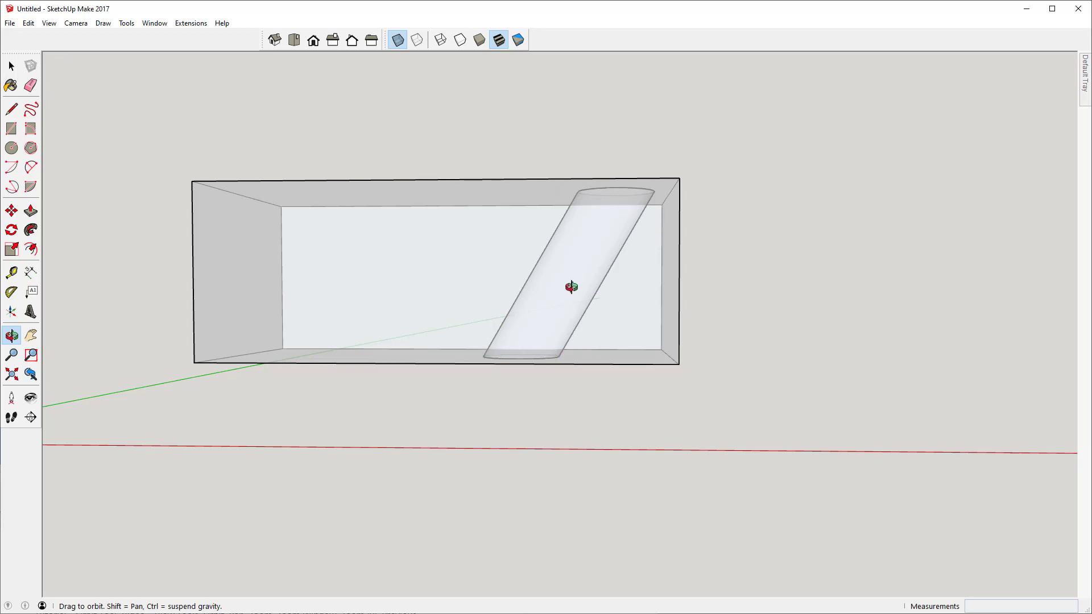
# Select the complete trimmed cylinder inside the box with an enclosing selection window and cut it from the model
pyautogui.press('space')
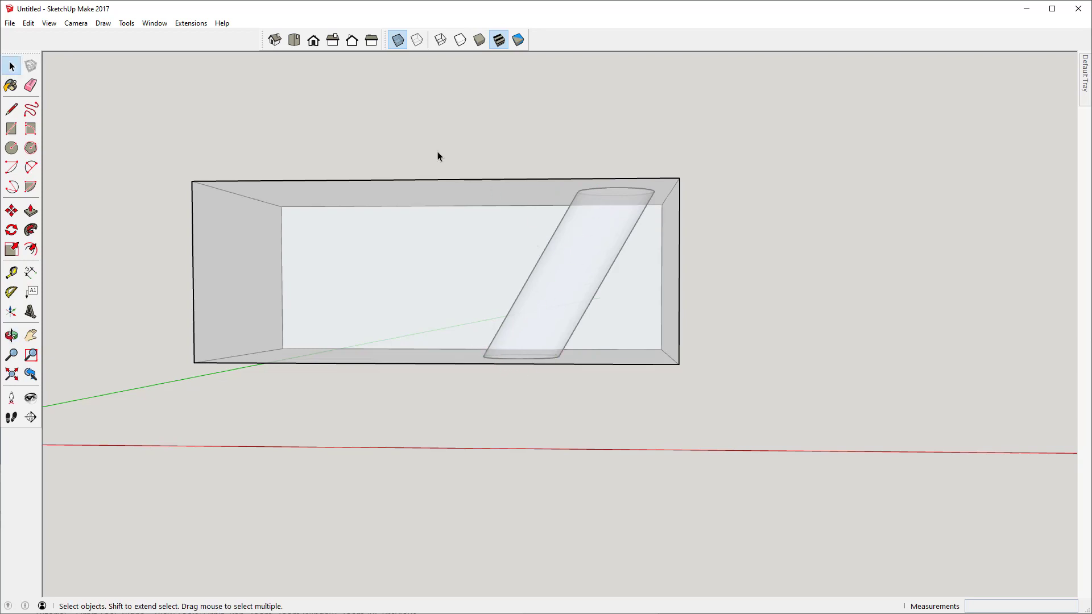
pyautogui.moveTo(427, 148); pyautogui.dragTo(663, 401)
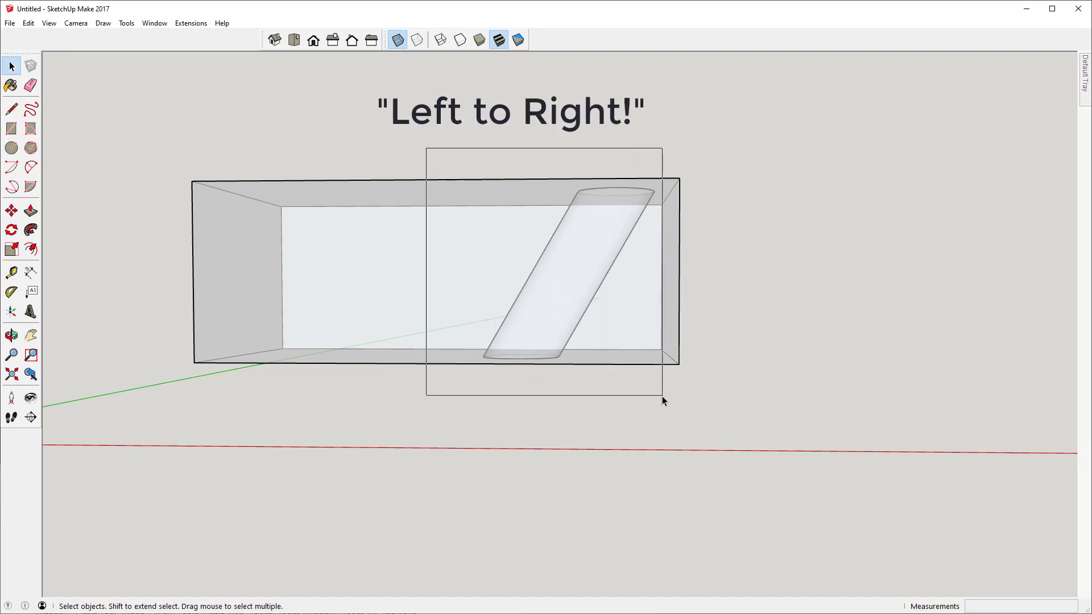
pyautogui.moveTo(662, 397); pyautogui.dragTo(662, 397)
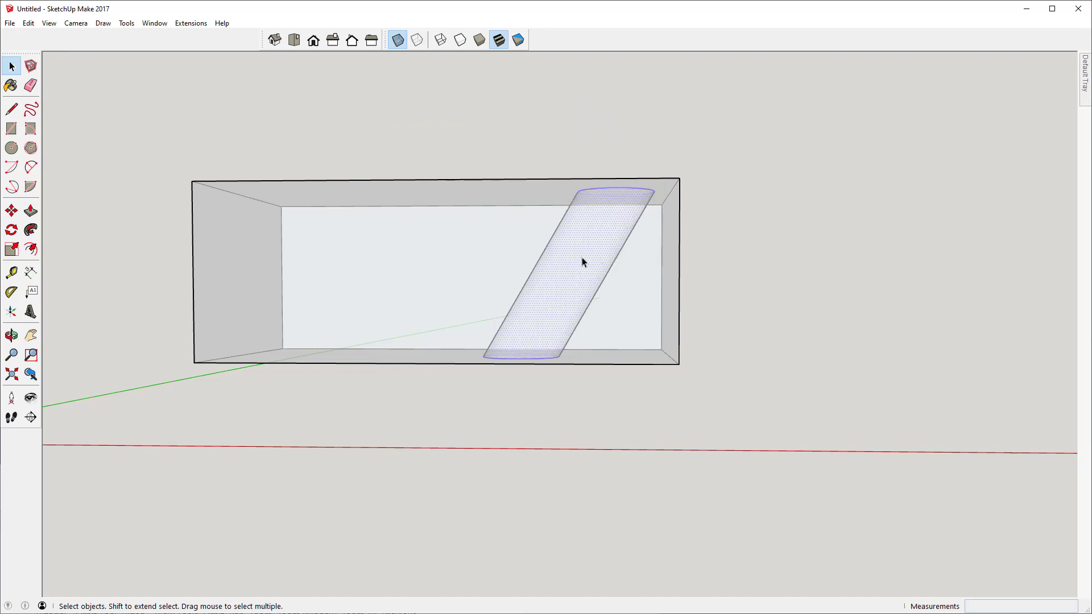
pyautogui.click(27, 24)
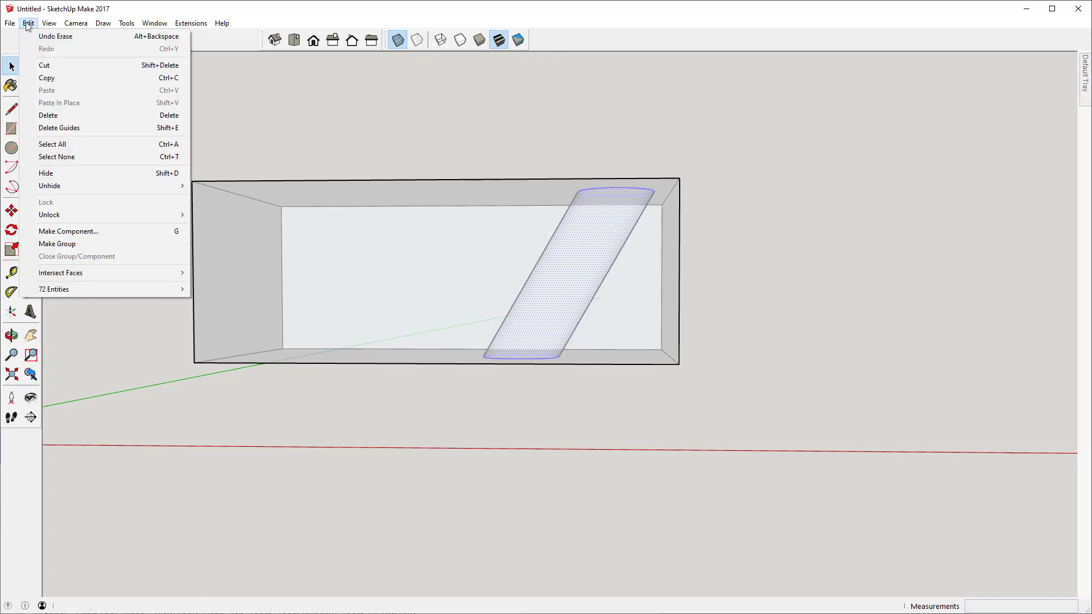
pyautogui.click(59, 66)
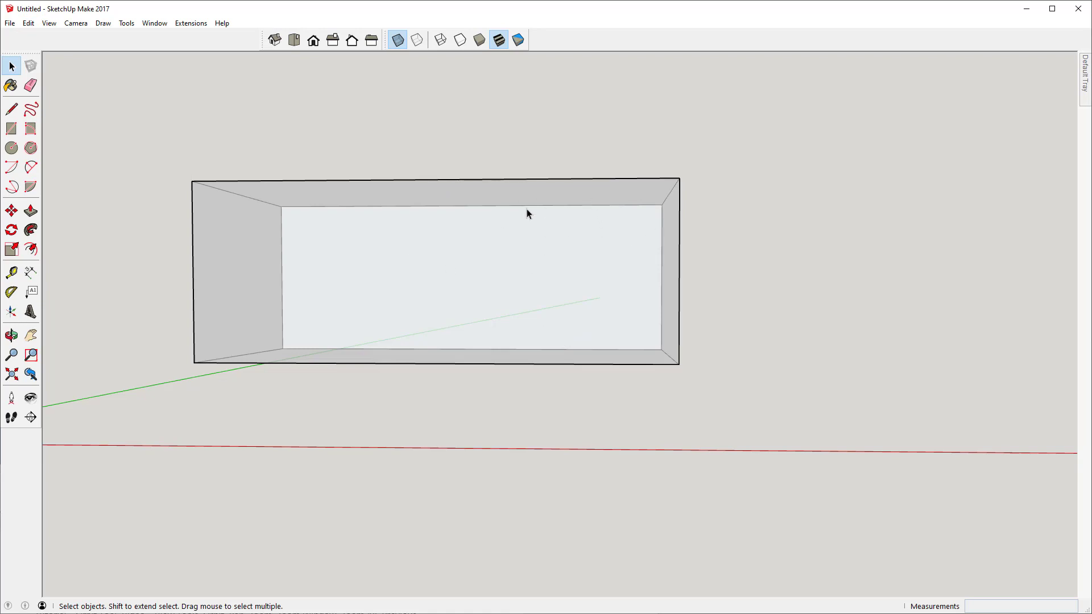
# Open the box for editing and paste the cut cylinder in place inside it
pyautogui.doubleClick(472, 200)
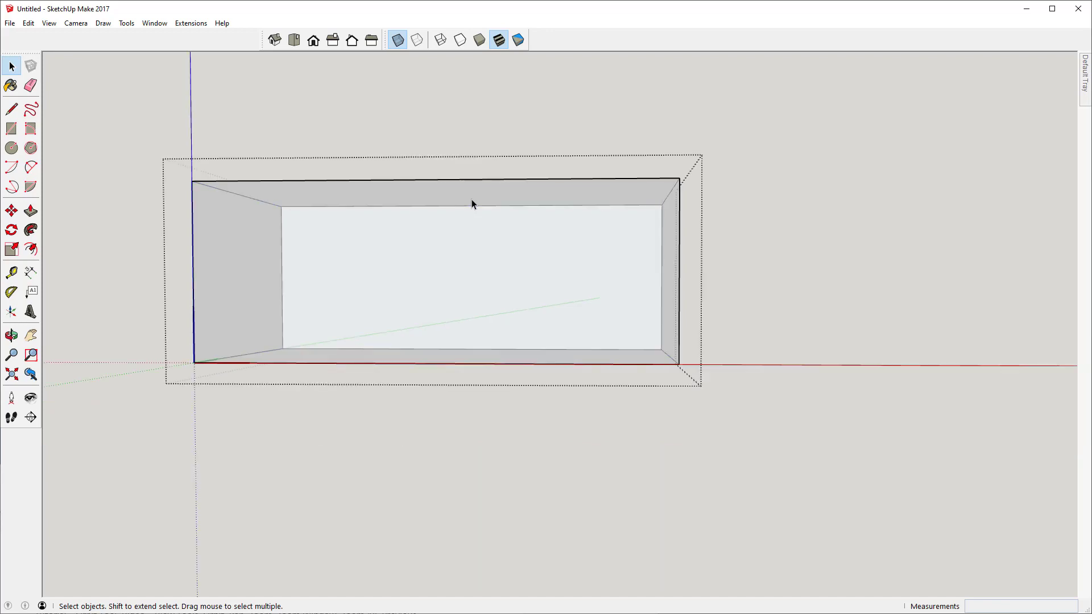
pyautogui.click(28, 23)
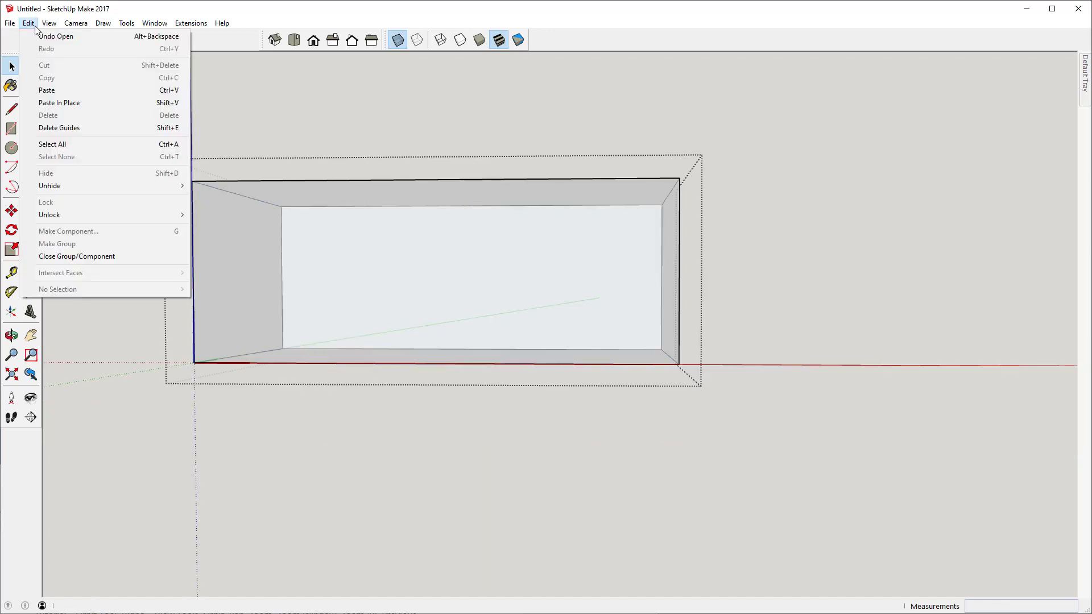
pyautogui.click(69, 104)
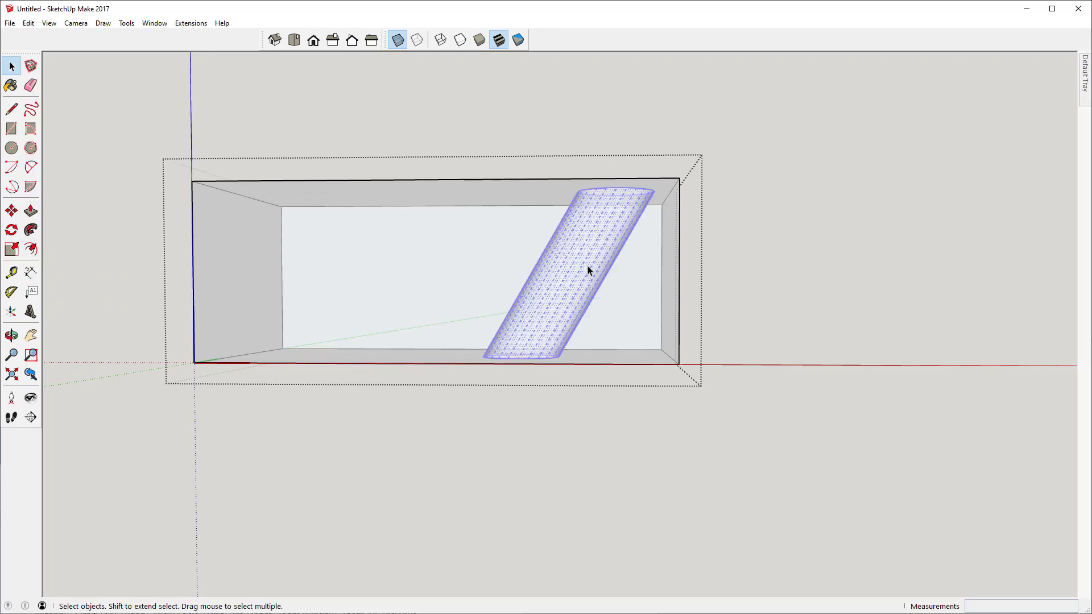
pyautogui.moveTo(588, 265); pyautogui.dragTo(532, 404, button='middle')
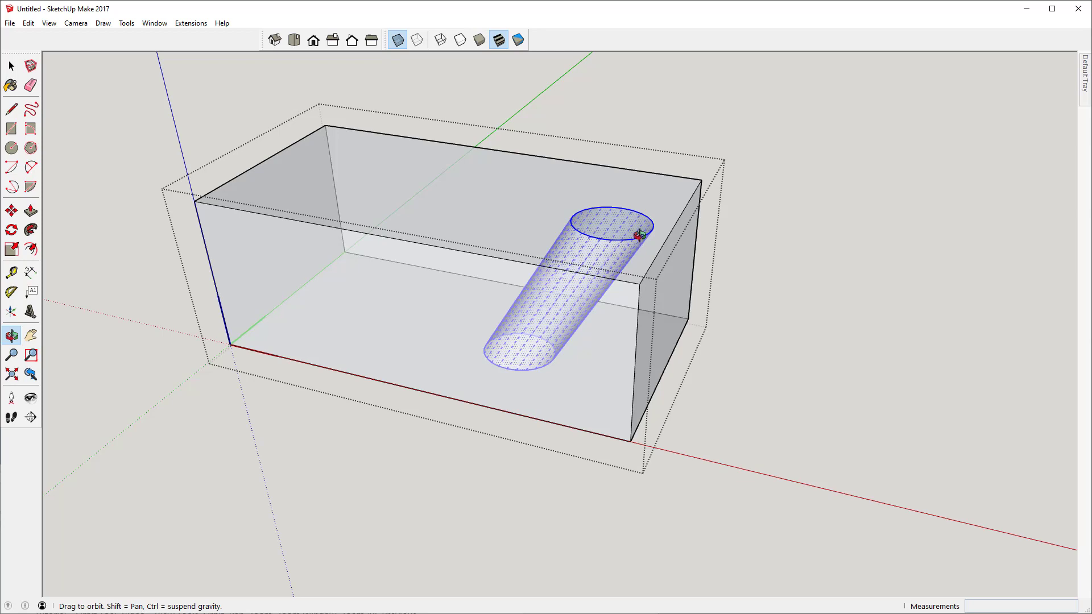
# Turn off X-ray display and select the box's top face around the cylinder outline
pyautogui.scroll(3, 639, 232)
pyautogui.press('x')
pyautogui.press('space')
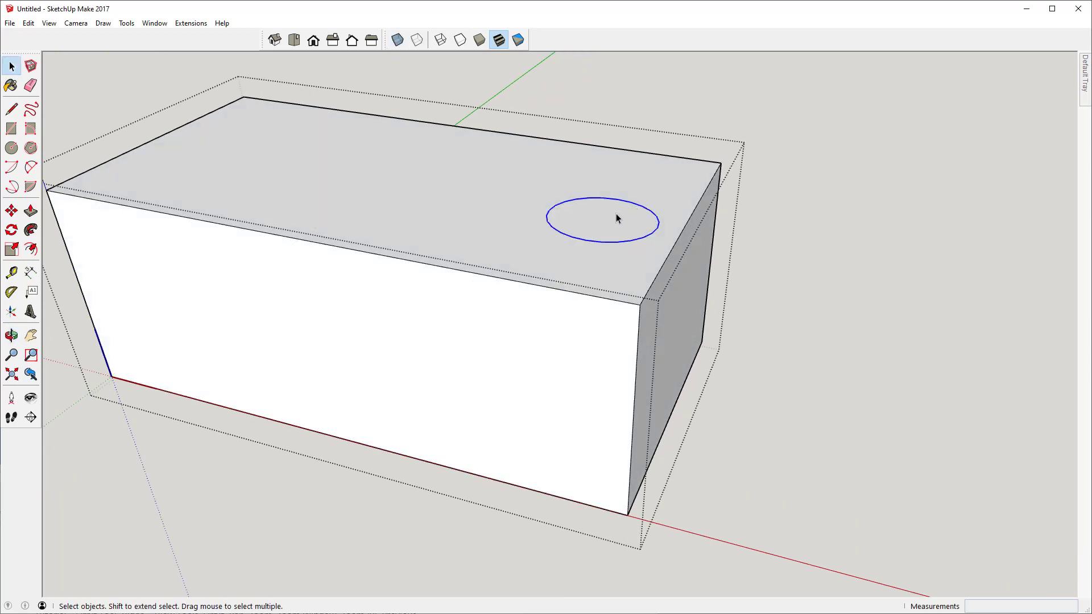
pyautogui.click(593, 224)
pyautogui.scroll(8, 628, 213)
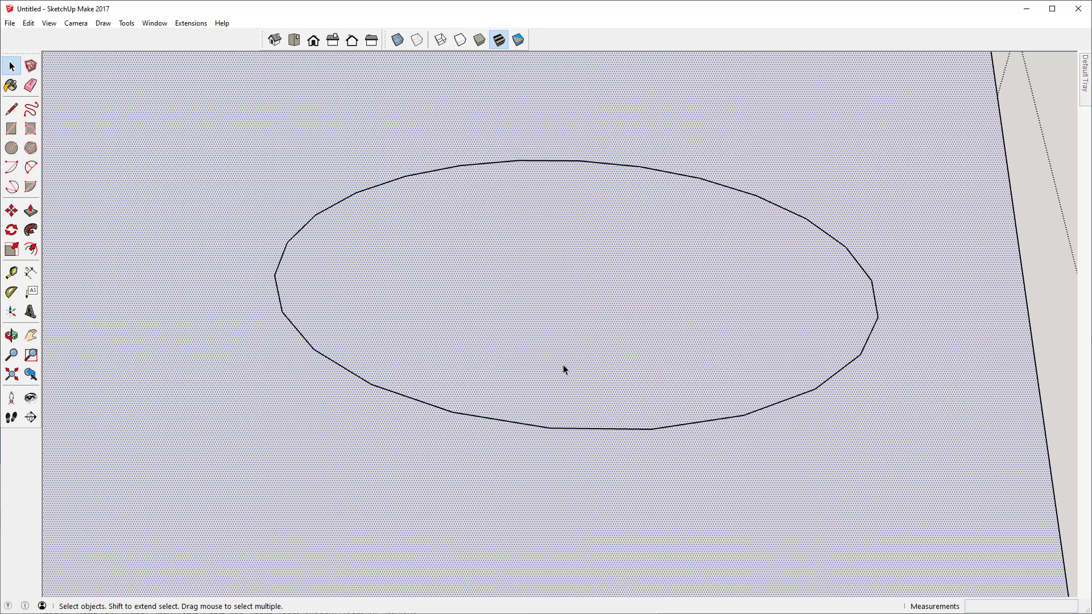
# Retrace one segment of the cylinder outline on the top face to split it off, and delete the enclosed face
pyautogui.press('l')
pyautogui.click(452, 412)
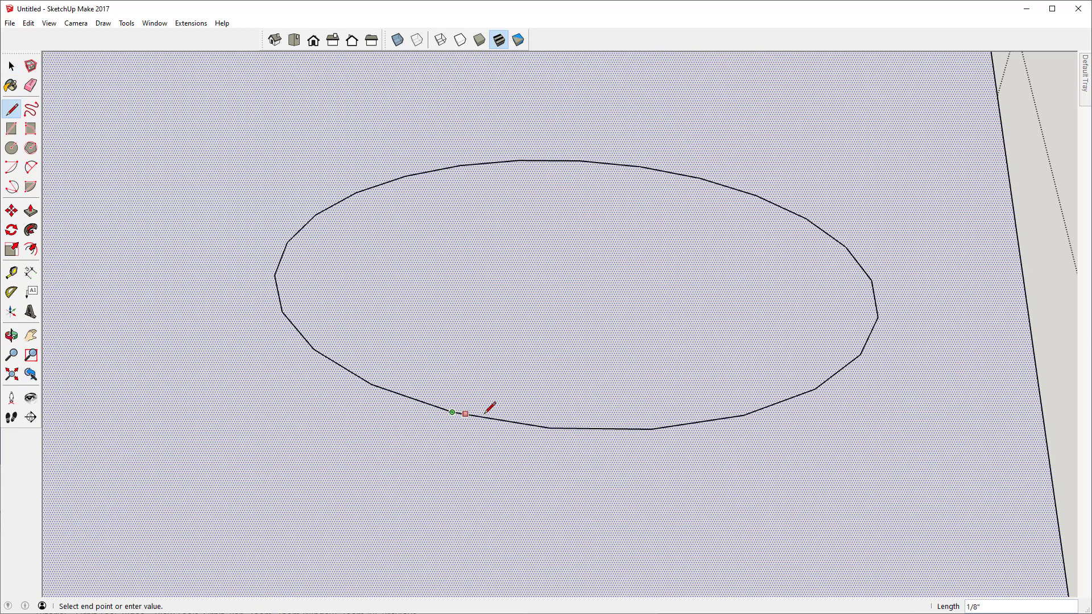
pyautogui.click(548, 427)
pyautogui.press('space')
pyautogui.click(552, 307)
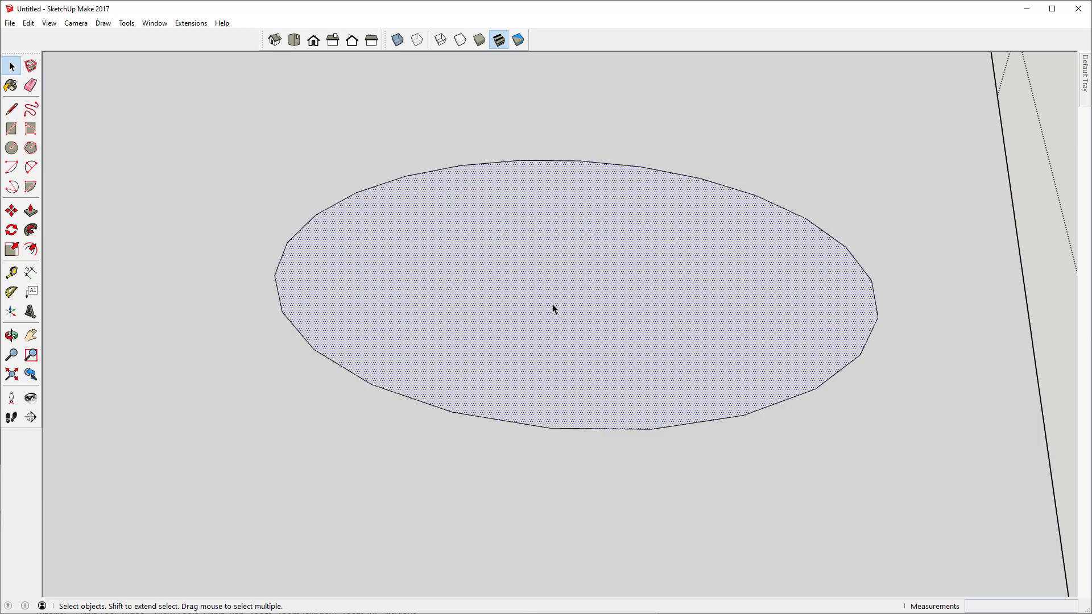
pyautogui.press('Delete')
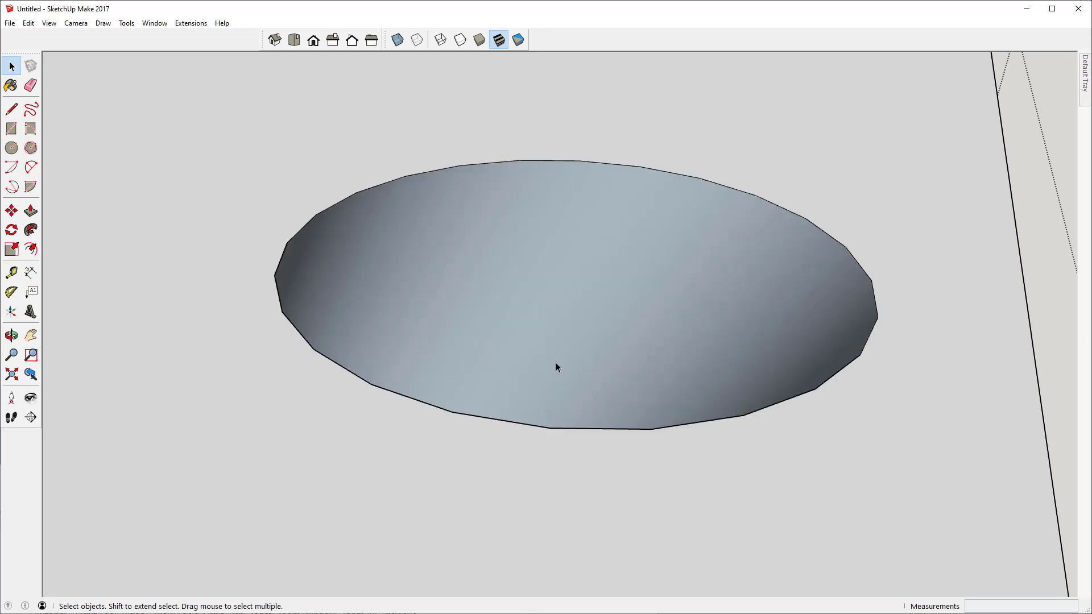
# Turn to the underside of the box and select the bottom face containing the cylinder outline
pyautogui.press('o')
pyautogui.scroll(-6, 578, 245)
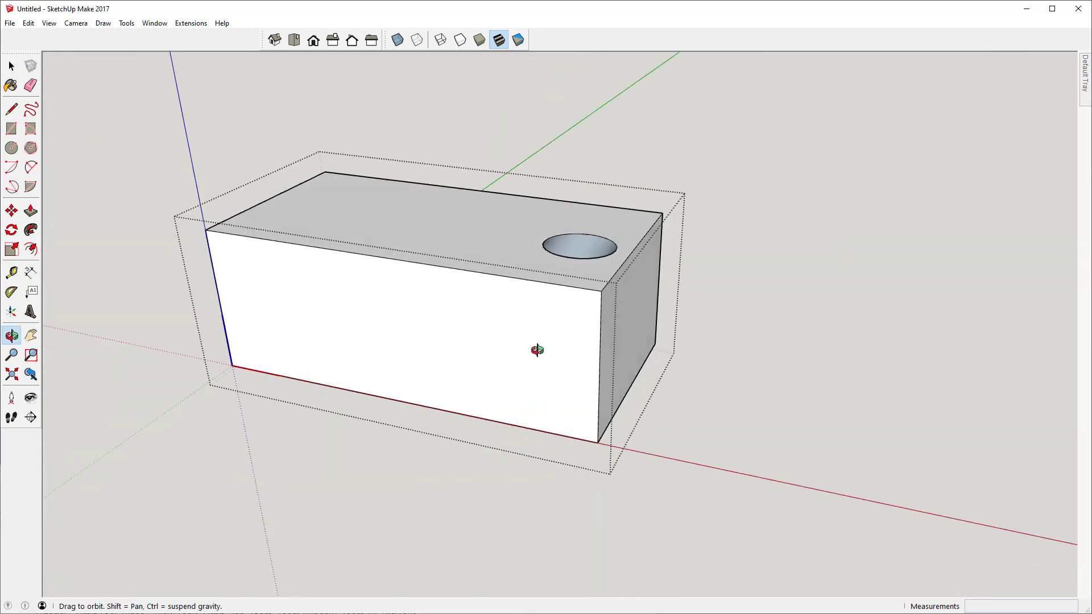
pyautogui.moveTo(538, 350); pyautogui.dragTo(507, 298)
pyautogui.scroll(6, 500, 336)
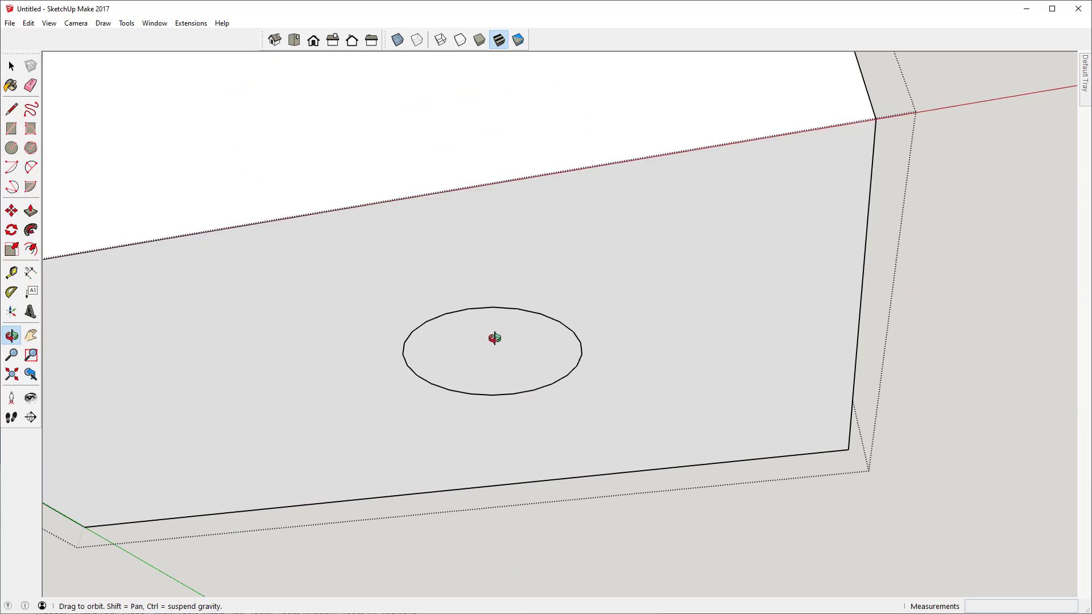
pyautogui.scroll(3, 495, 338)
pyautogui.press('space')
pyautogui.click(495, 290)
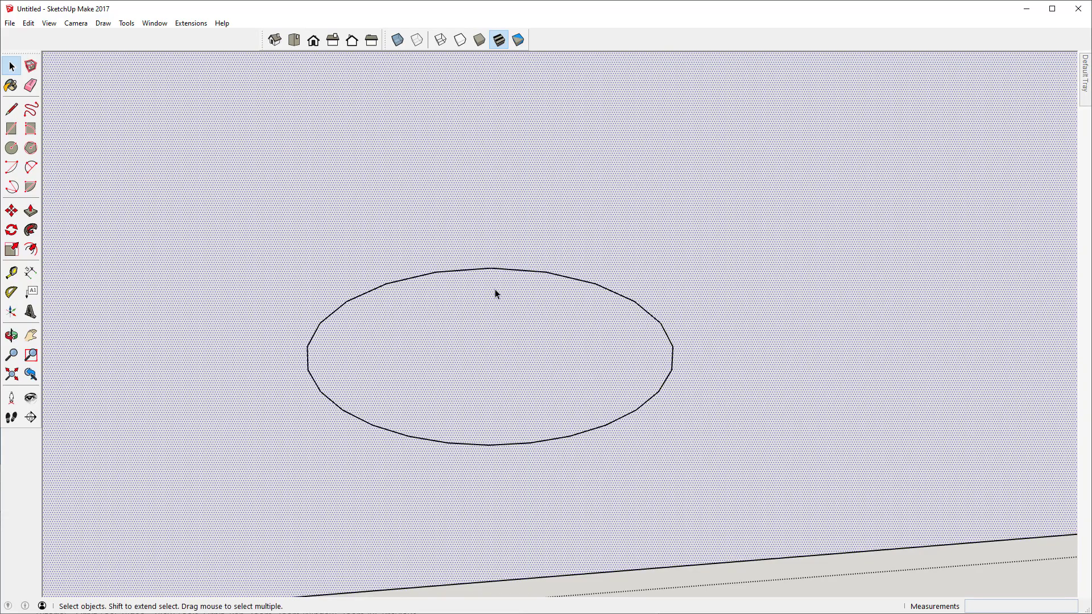
# Retrace one segment of the cylinder outline on the bottom face with a line and delete the enclosed face
pyautogui.scroll(2, 463, 288)
pyautogui.scroll(3, 421, 275)
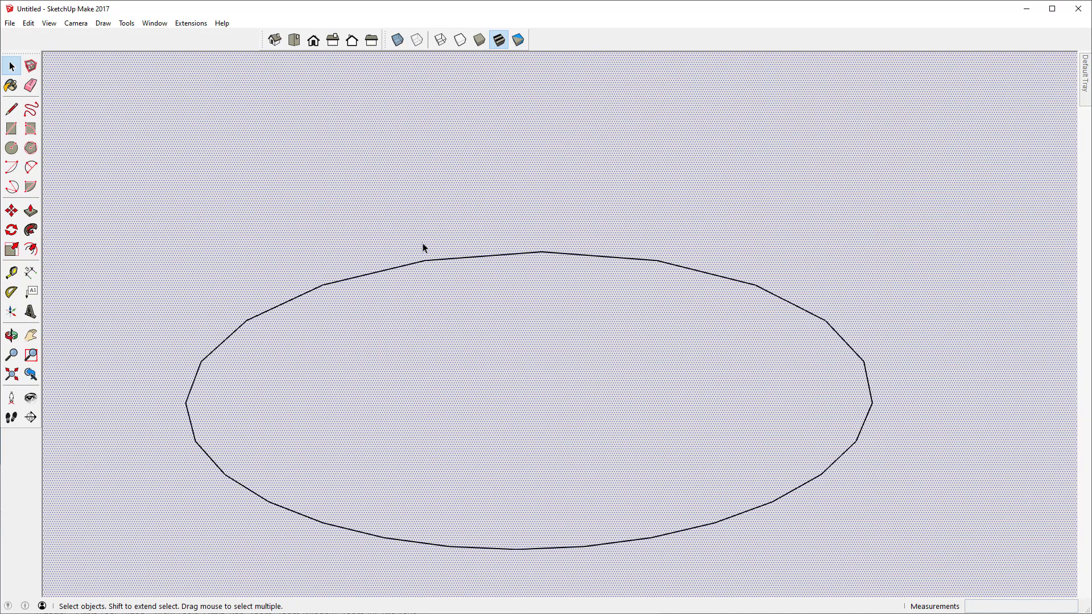
pyautogui.press('l')
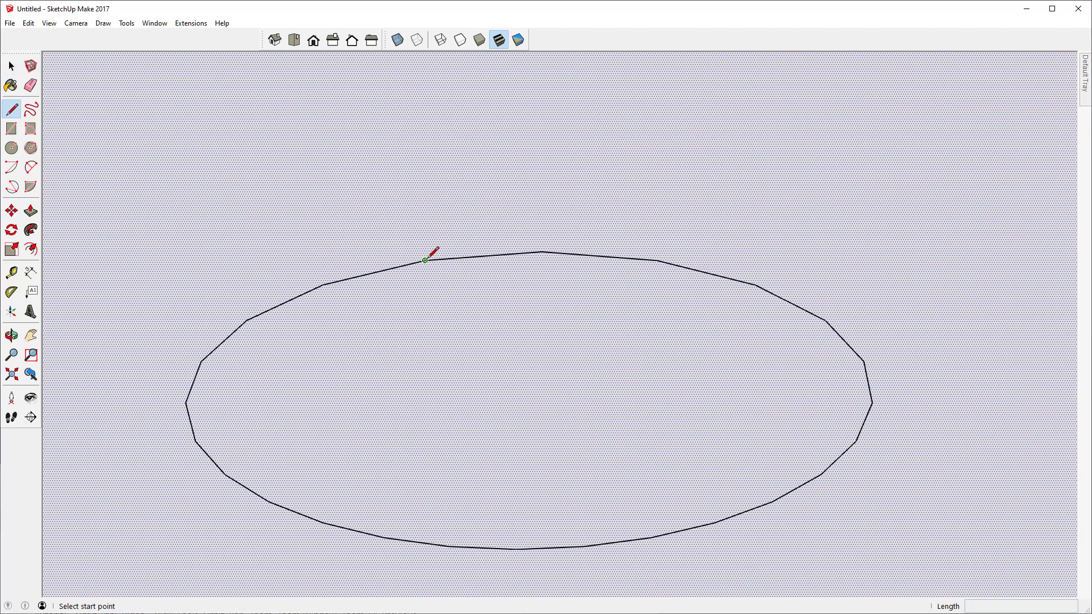
pyautogui.click(425, 260)
pyautogui.click(541, 252)
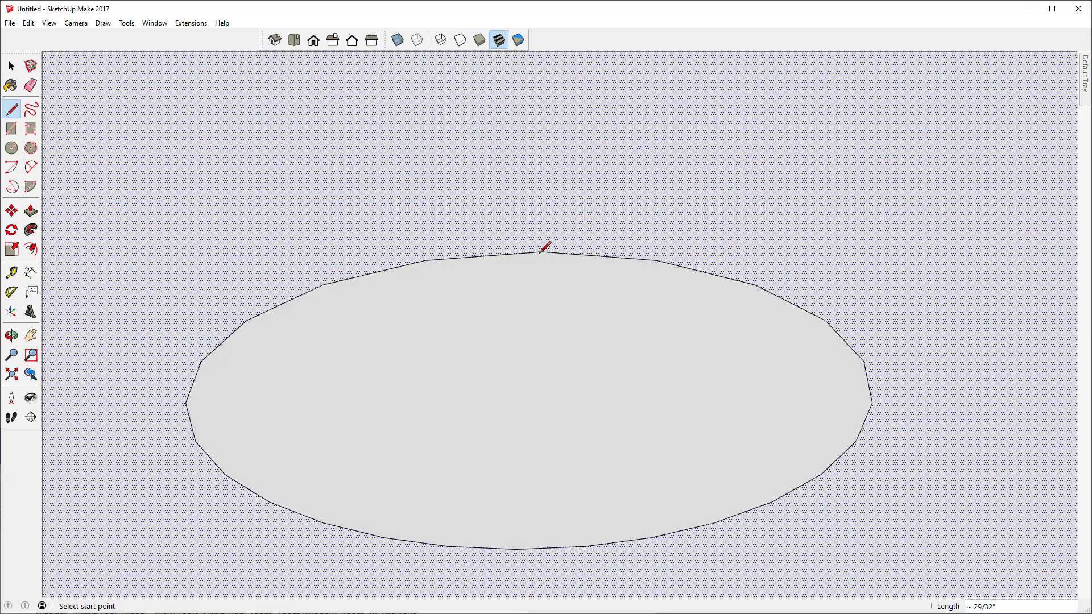
pyautogui.press('space')
pyautogui.click(512, 370)
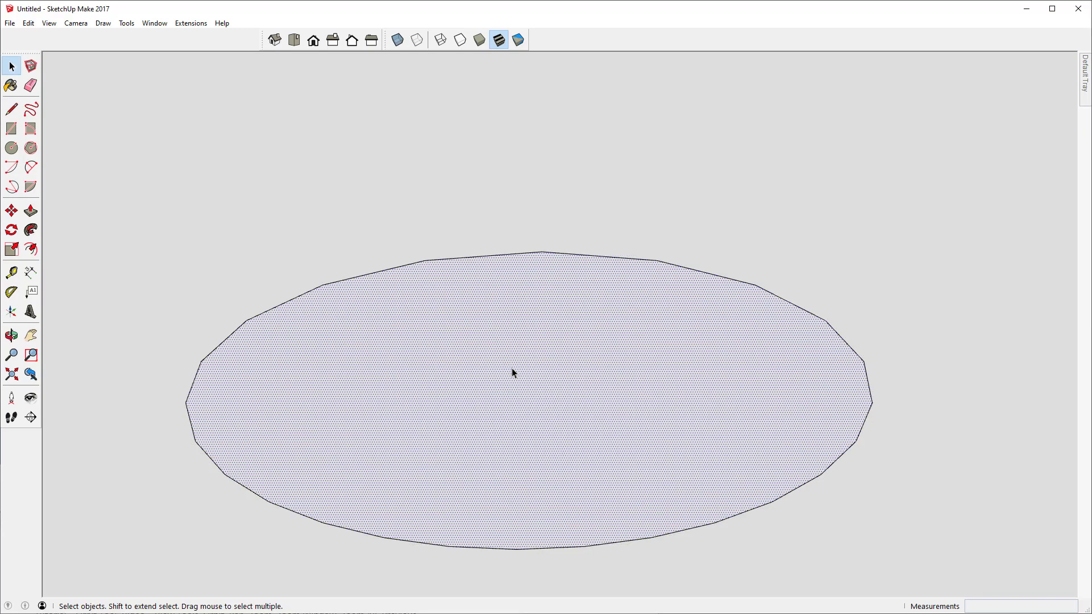
pyautogui.press('Delete')
# Orient the hole's faces to match the selected bottom face, and close the box for editing
pyautogui.click(586, 181)
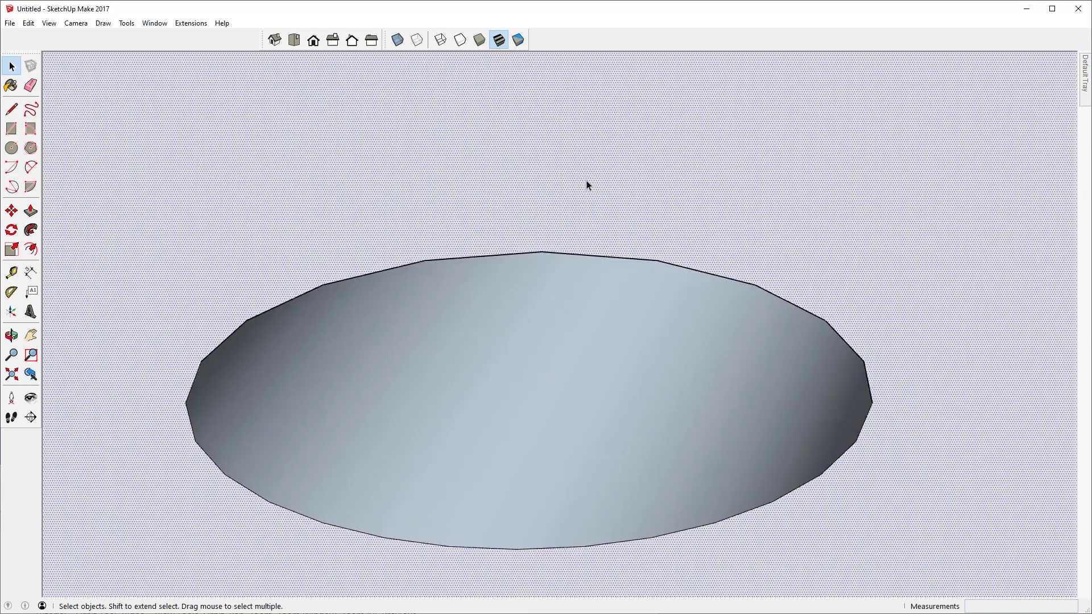
pyautogui.rightClick(586, 181)
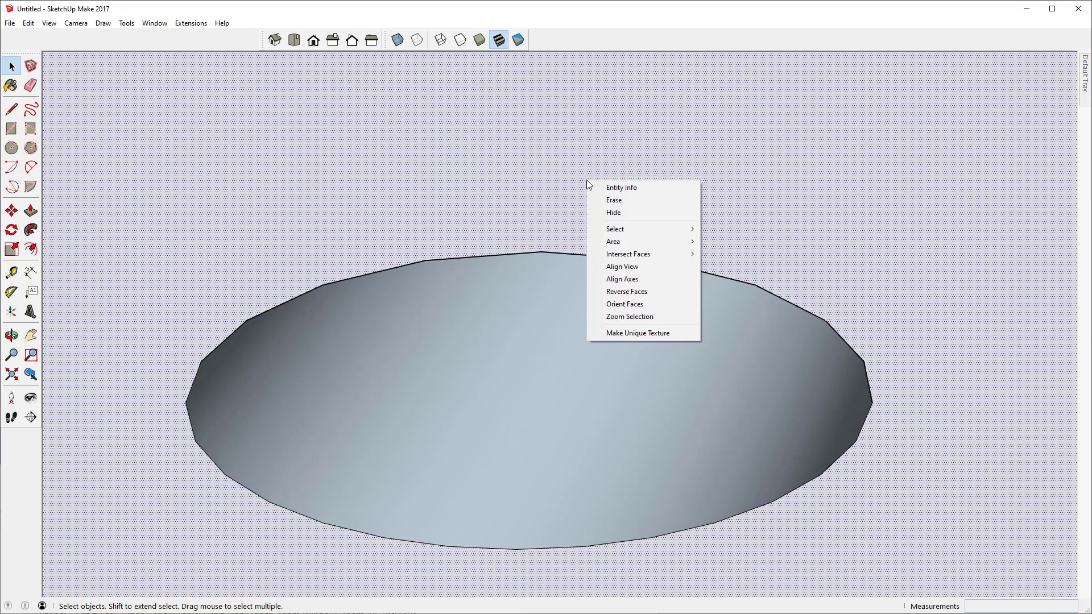
pyautogui.click(634, 306)
pyautogui.scroll(-5, 554, 347)
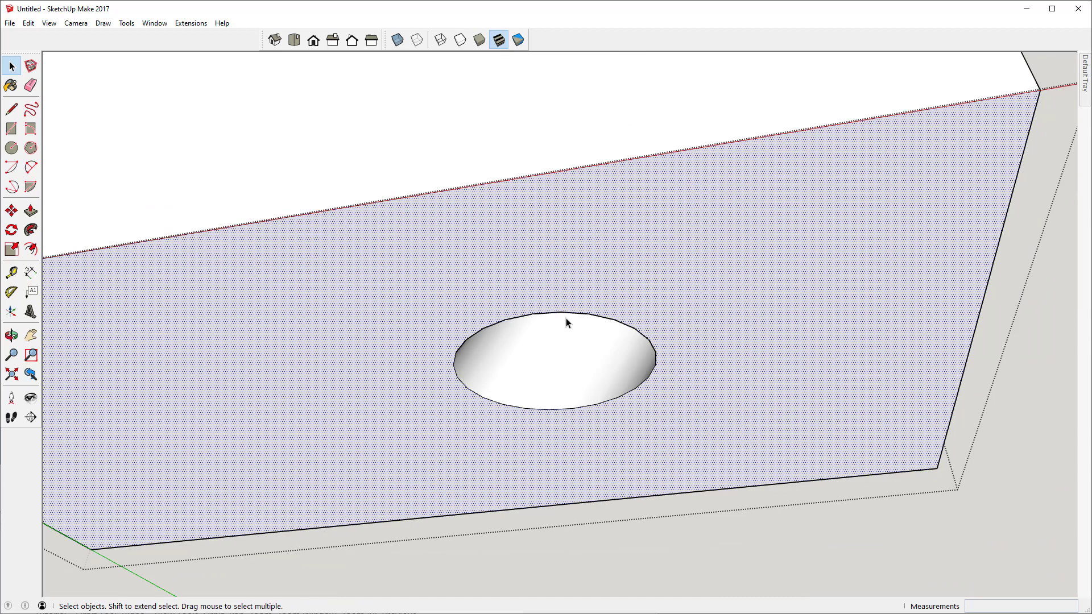
pyautogui.scroll(-6, 566, 319)
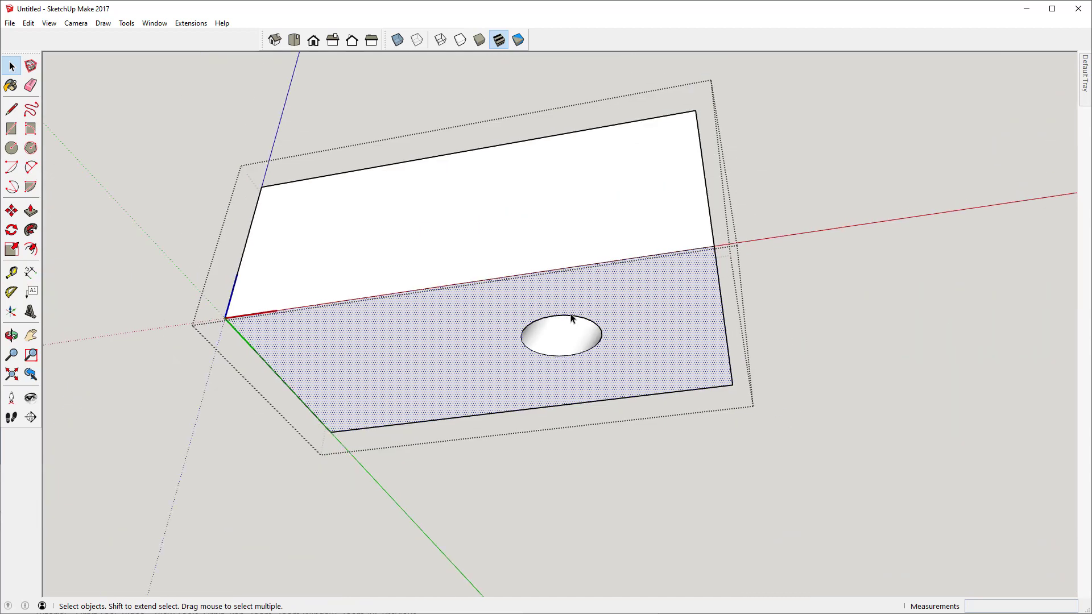
pyautogui.middleClick(569, 319)
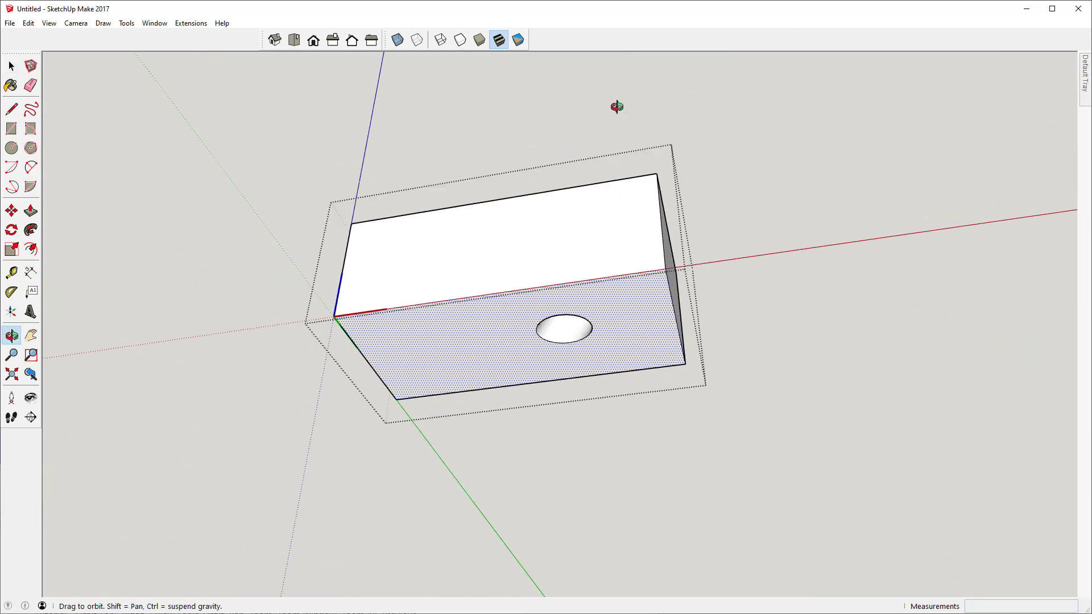
pyautogui.moveTo(616, 108); pyautogui.dragTo(677, 278, button='middle')
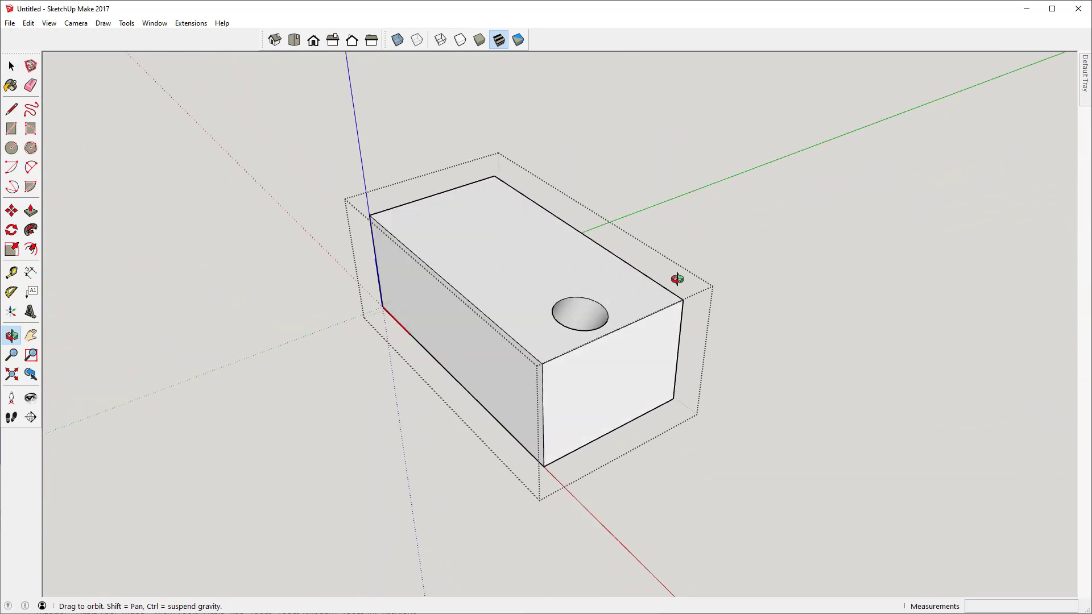
pyautogui.click(693, 203)
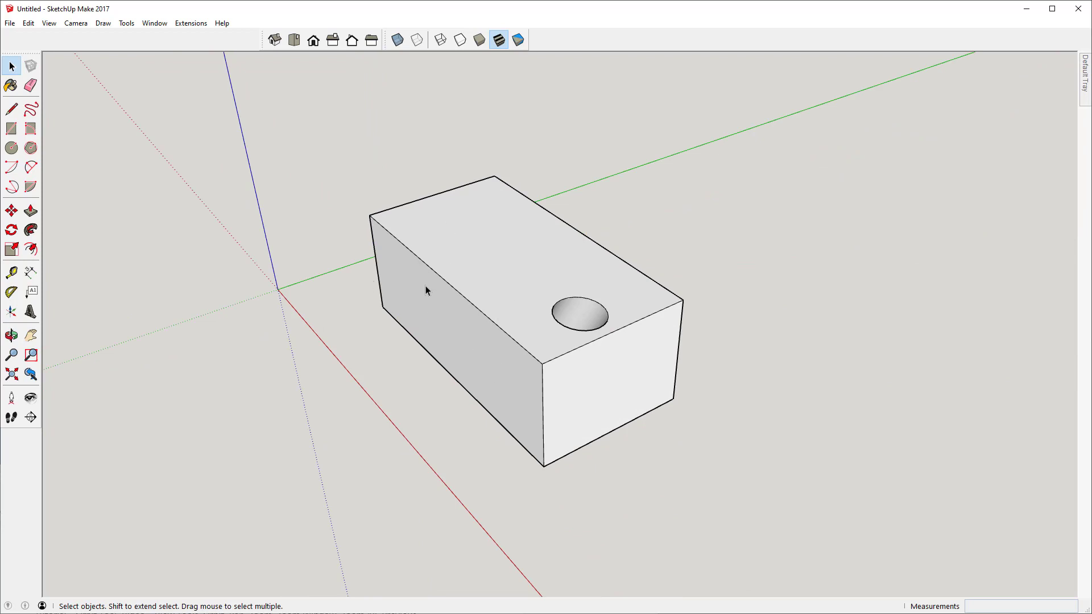
pyautogui.moveTo(425, 287); pyautogui.dragTo(505, 318, button='middle')
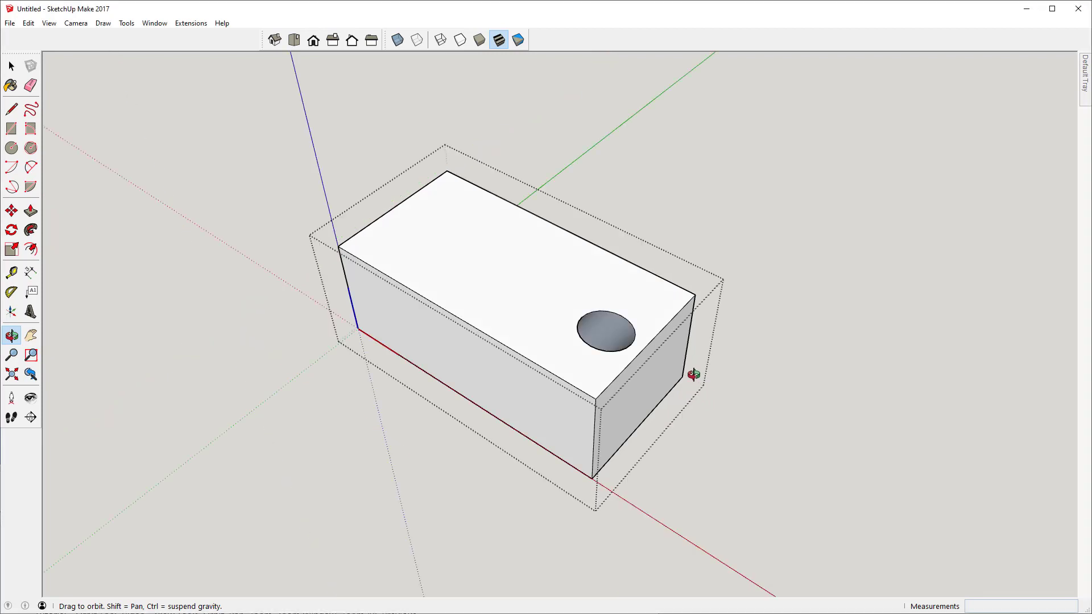
# Undo the hole operations back to the plain solid box and select all of the box
pyautogui.hotkey('ctrl', 'z')
pyautogui.hotkey('ctrl', 'z')
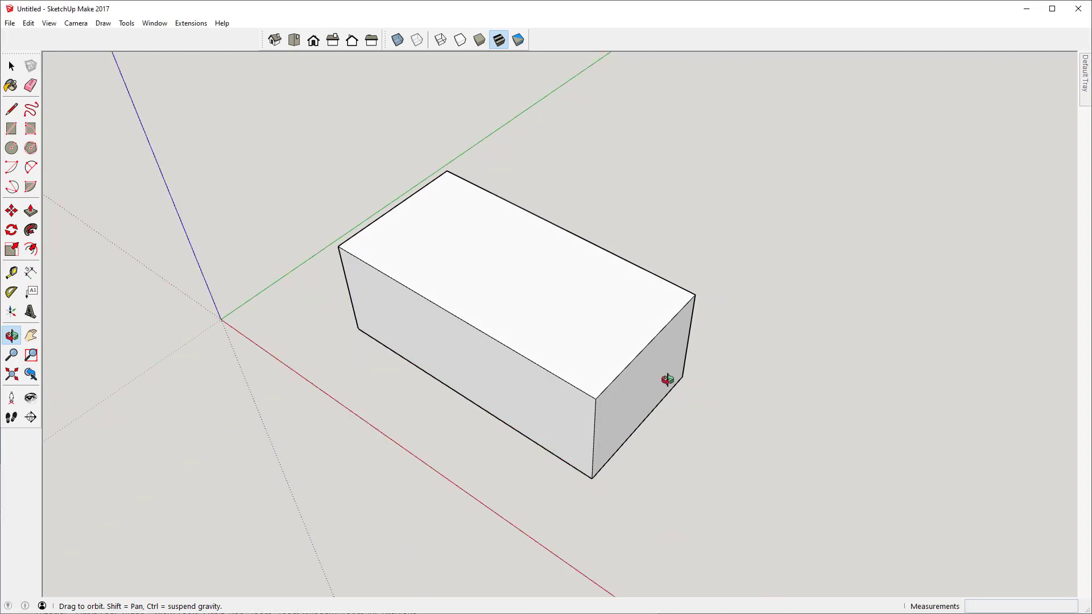
pyautogui.press('space')
pyautogui.tripleClick(583, 326)
pyautogui.moveTo(590, 332); pyautogui.dragTo(633, 353, button='middle')
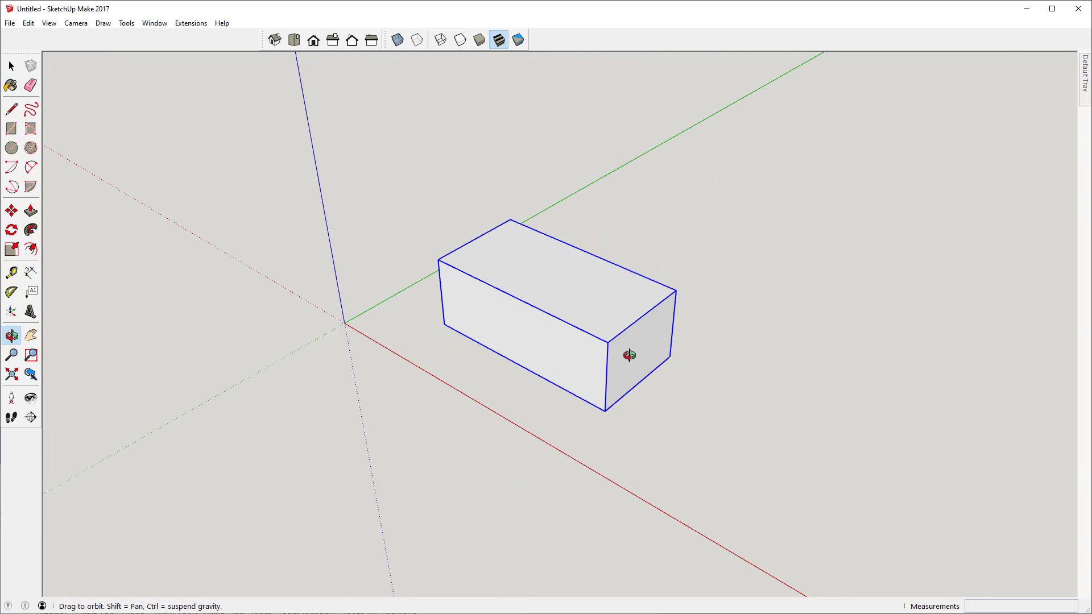
pyautogui.scroll(-3, 456, 285)
pyautogui.press('space')
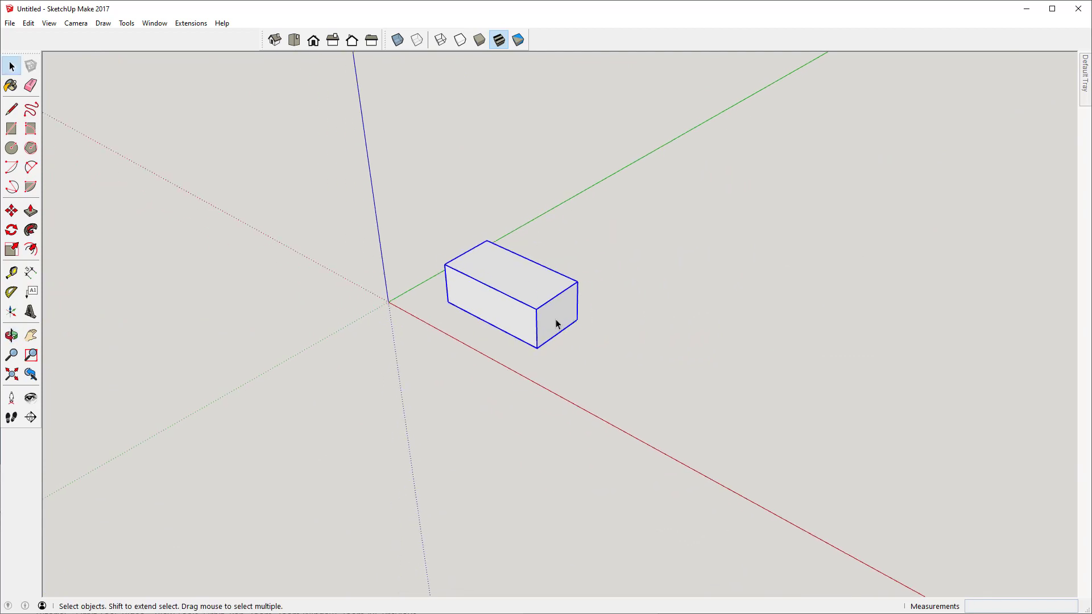
# Open the box for editing and pull its short end face outward about 90 3/8" to make a long bar
pyautogui.doubleClick(556, 320)
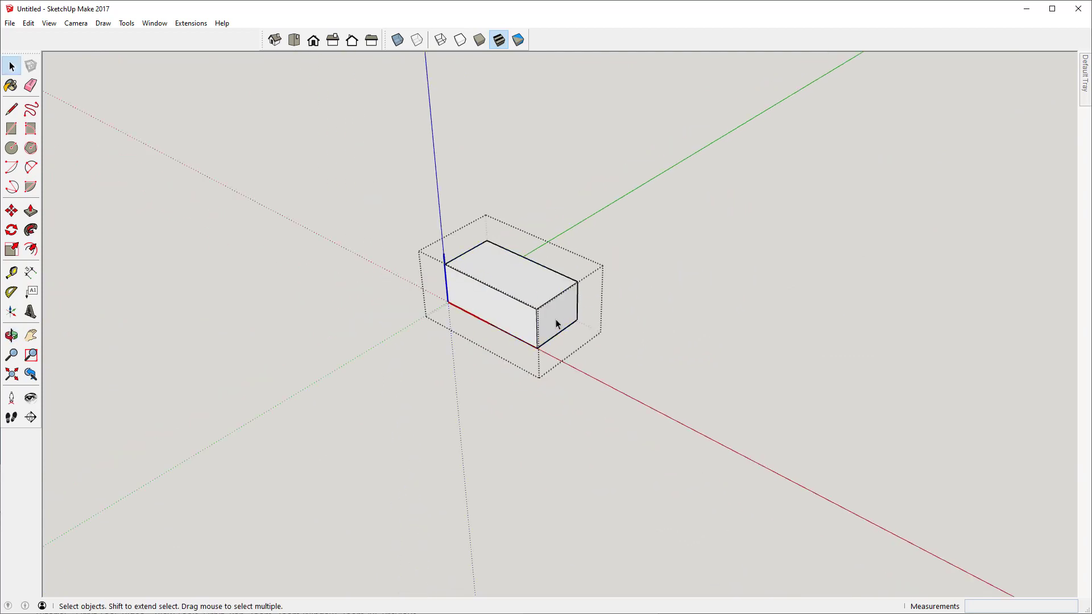
pyautogui.press('p')
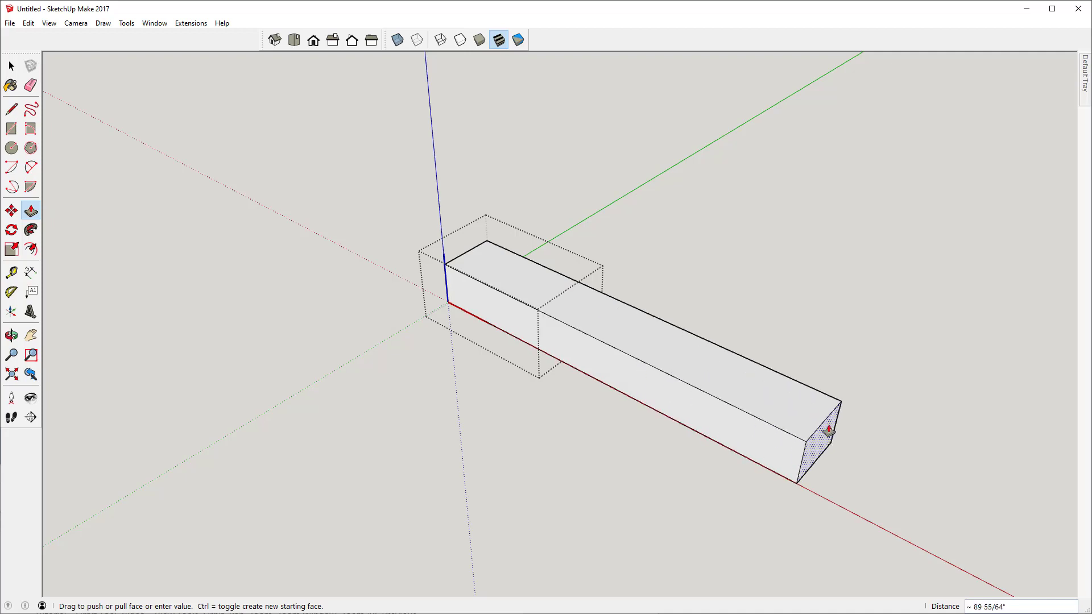
pyautogui.click(826, 431)
# Draw a tangent arc about 3 29/64" long from the end face's vertical edge, and continue it with a reversed arc to the top edge
pyautogui.scroll(-1, 400, 241)
pyautogui.scroll(-2, 400, 241)
pyautogui.scroll(3, 586, 328)
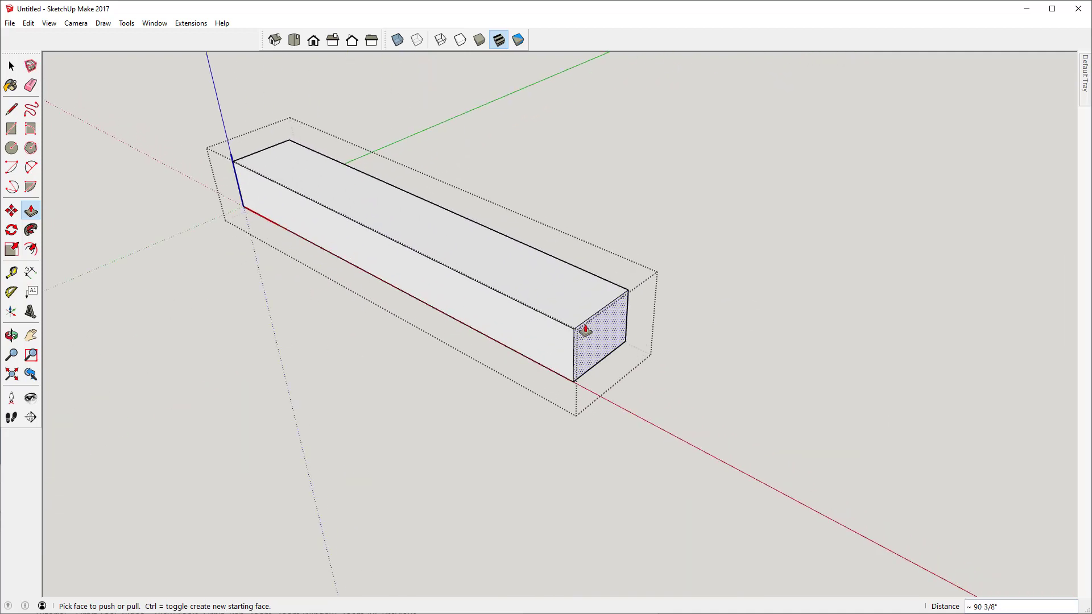
pyautogui.moveTo(586, 329); pyautogui.dragTo(441, 254, button='middle')
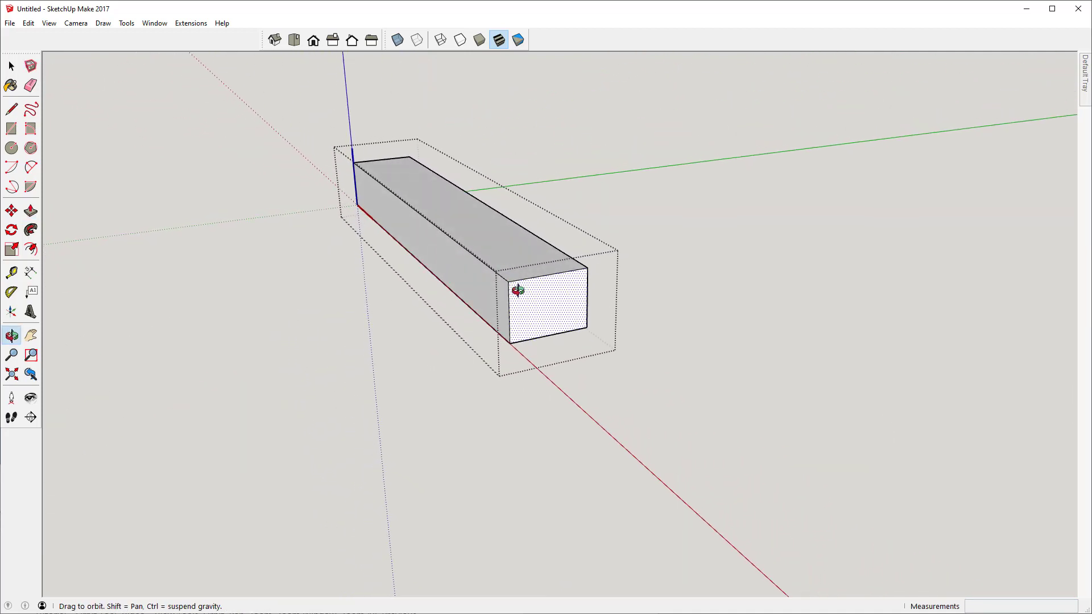
pyautogui.scroll(4, 517, 290)
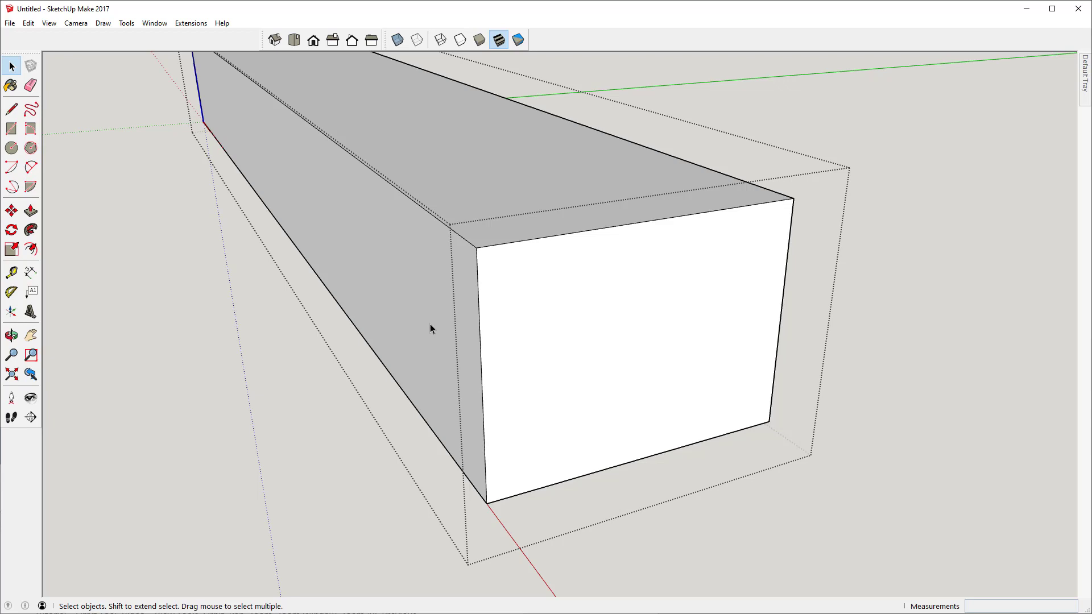
pyautogui.press('a')
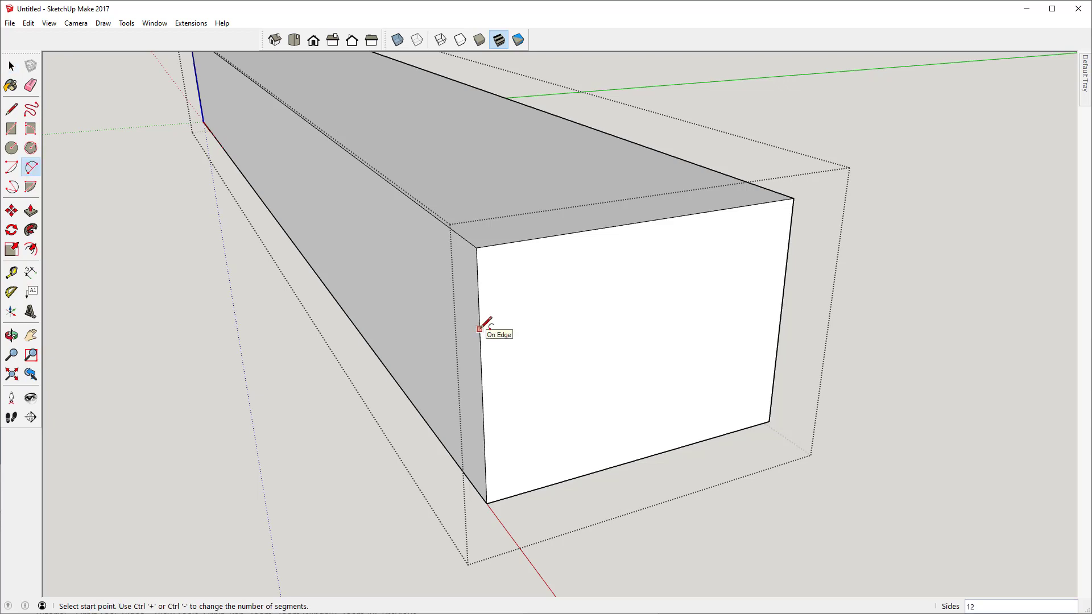
pyautogui.click(480, 329)
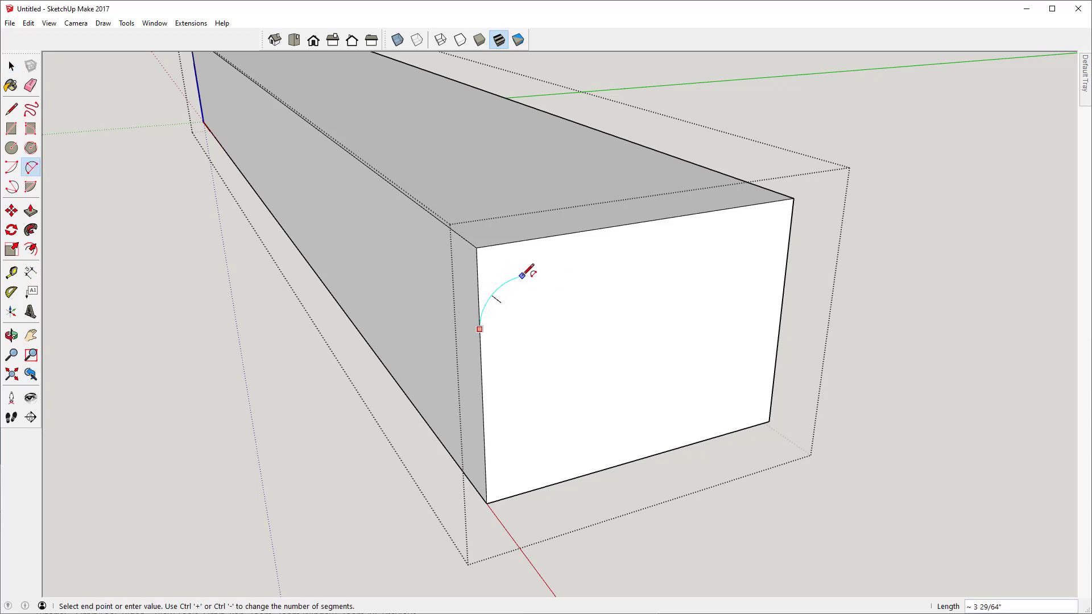
pyautogui.click(524, 275)
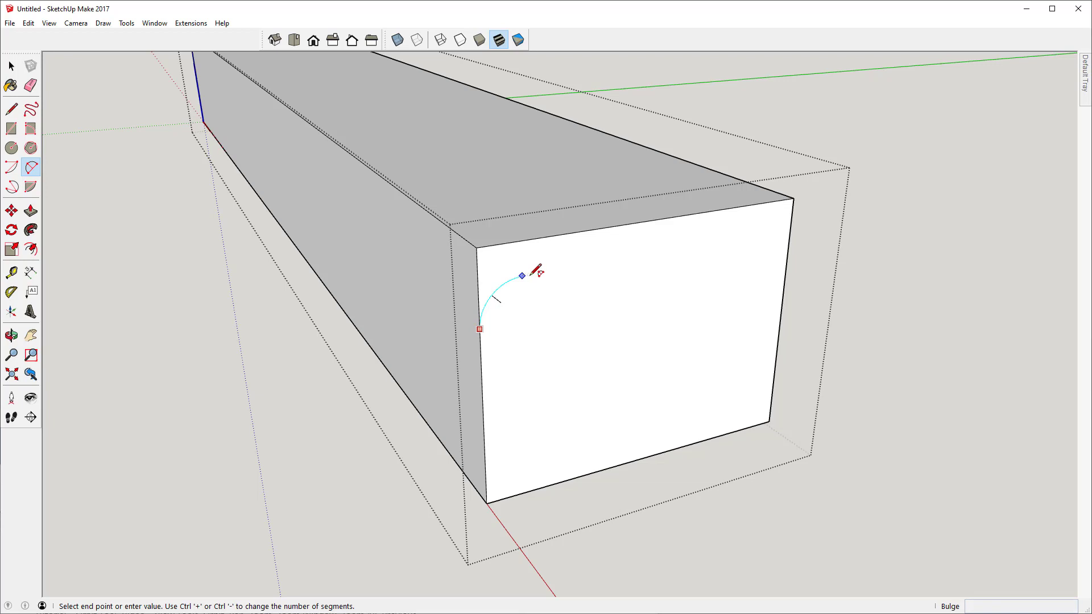
pyautogui.click(513, 270)
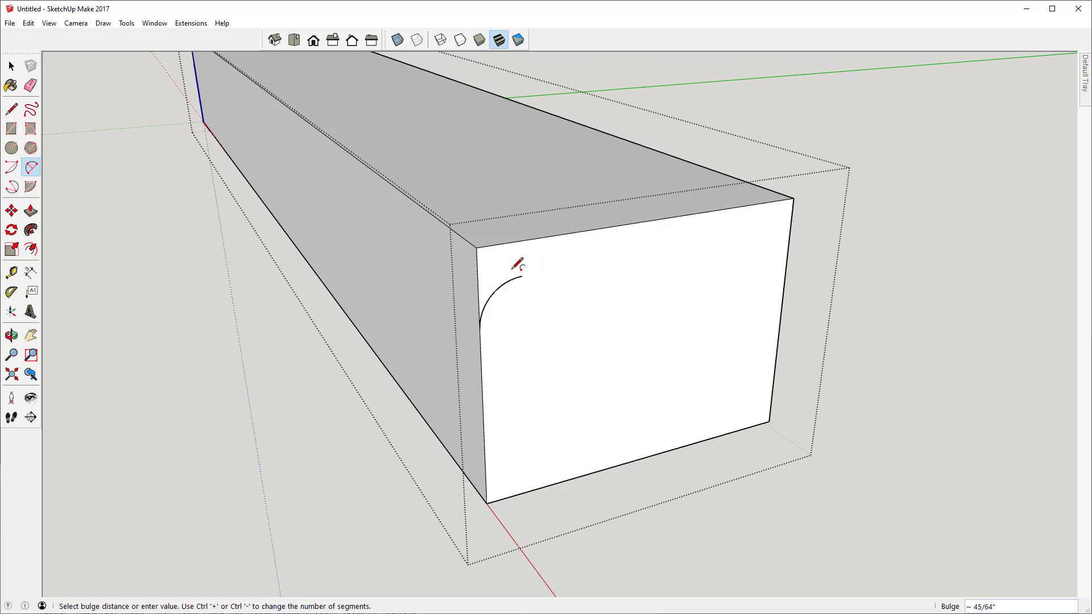
pyautogui.click(523, 276)
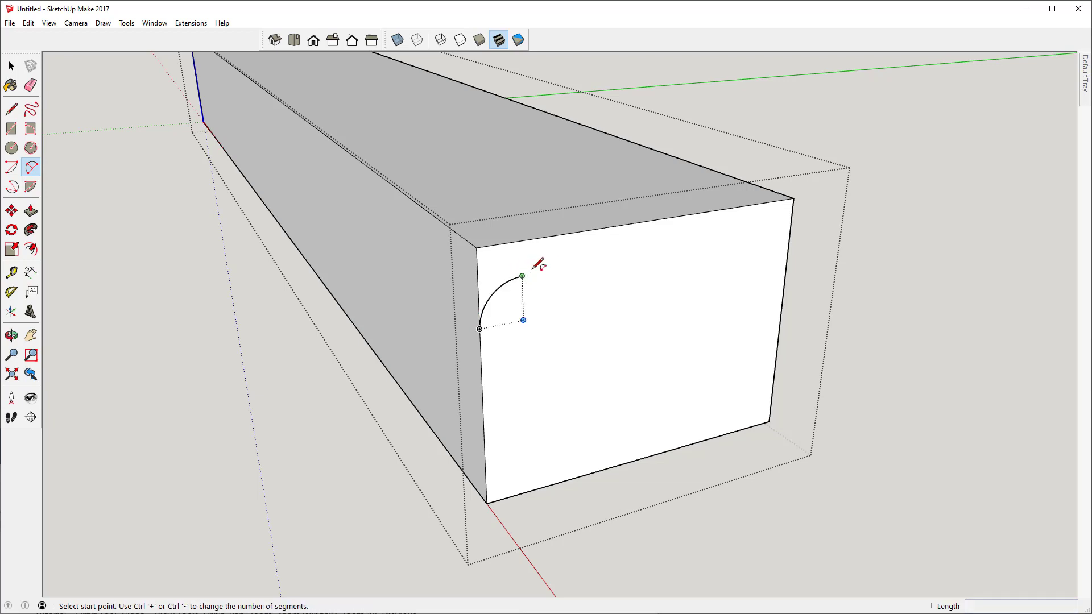
pyautogui.click(557, 235)
# Push the corner area outside the arcs about 130 3/8" through the bar's full length to cut the moulded edge, and close the bar for editing
pyautogui.scroll(-3, 637, 348)
pyautogui.press('p')
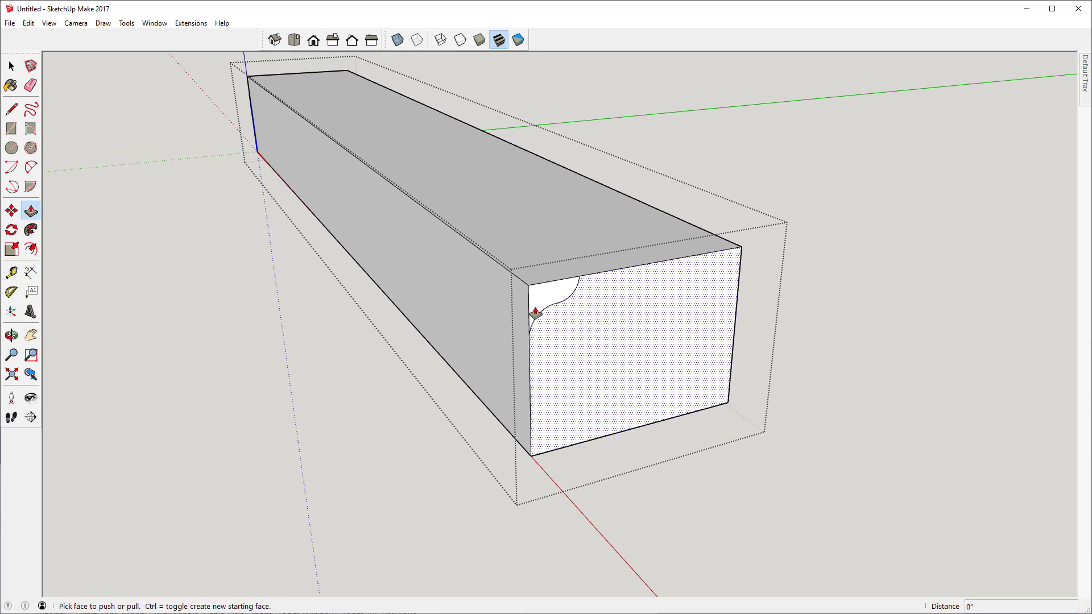
pyautogui.click(535, 312)
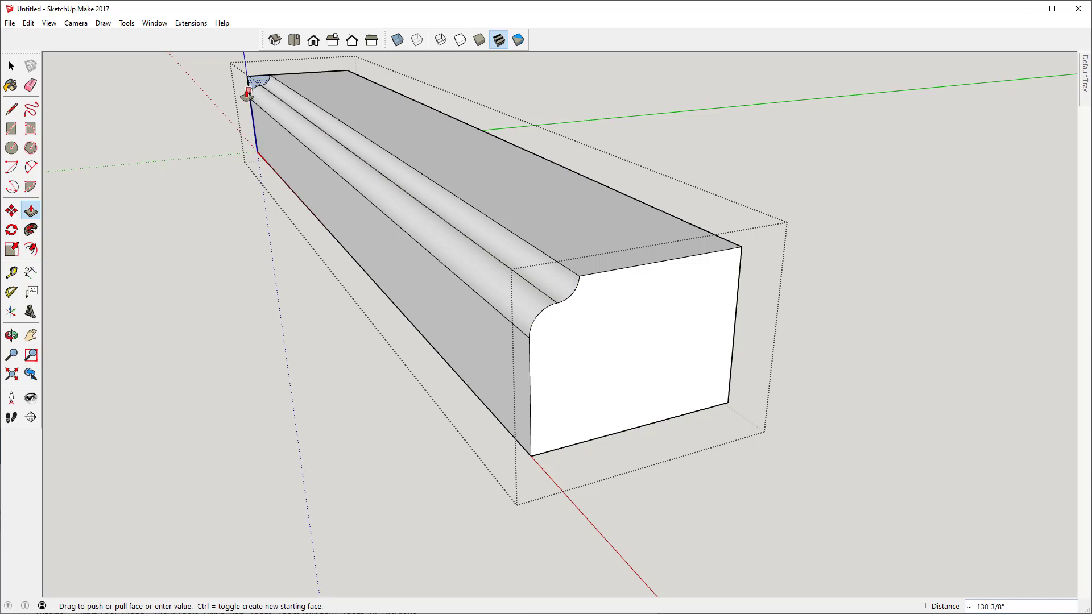
pyautogui.click(248, 93)
pyautogui.press('o')
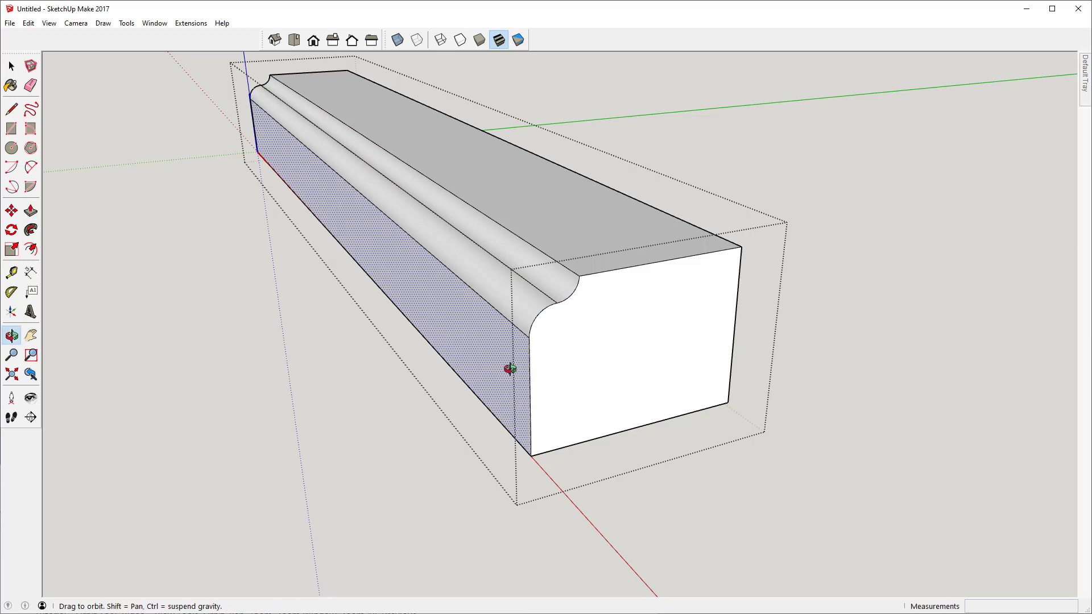
pyautogui.moveTo(393, 277); pyautogui.dragTo(406, 300)
pyautogui.scroll(-3, 393, 239)
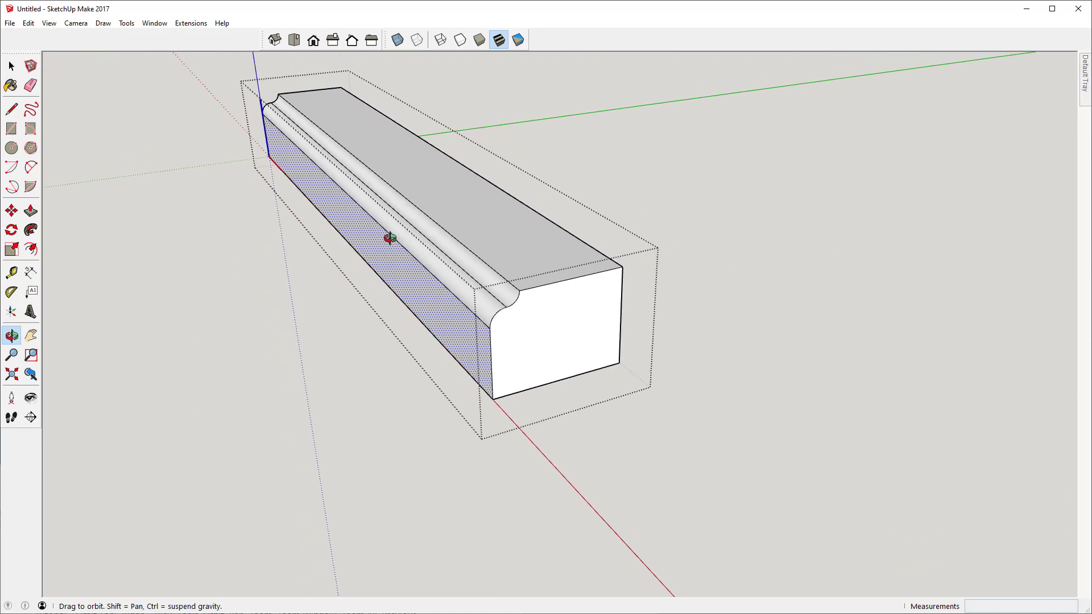
pyautogui.press('space')
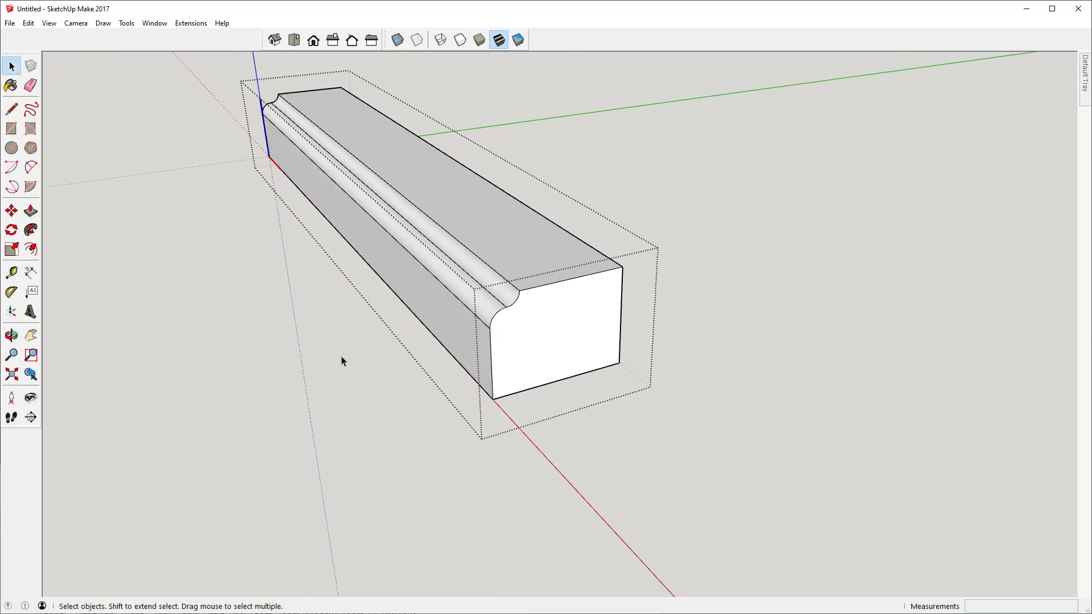
pyautogui.click(341, 356)
# Copy the moulded bar about 51 5/8" away, alongside the original
pyautogui.click(370, 170)
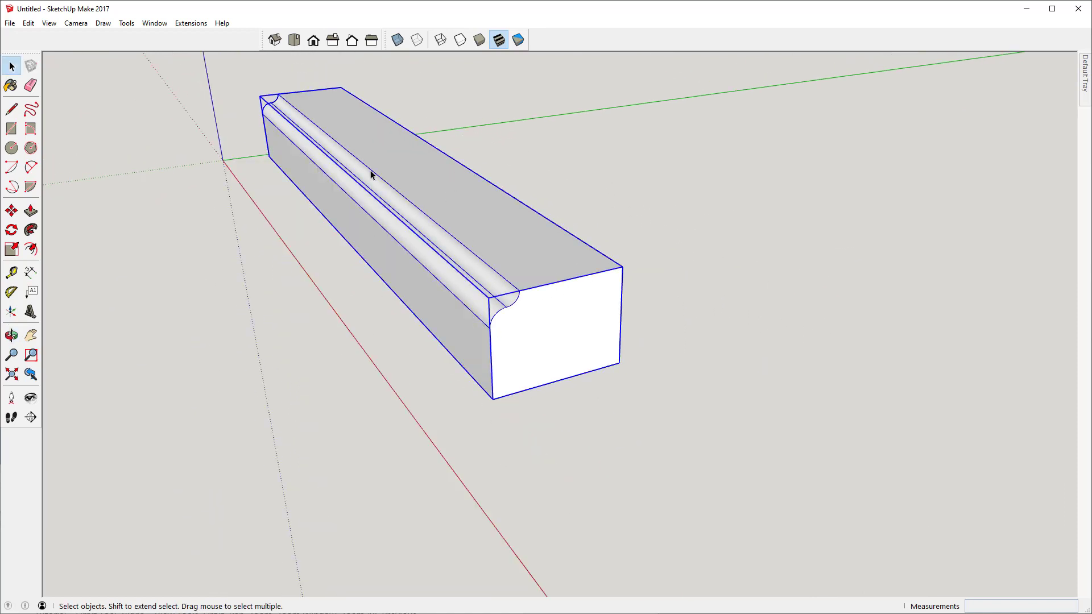
pyautogui.press('m')
pyautogui.press('ctrl')
pyautogui.click(370, 170)
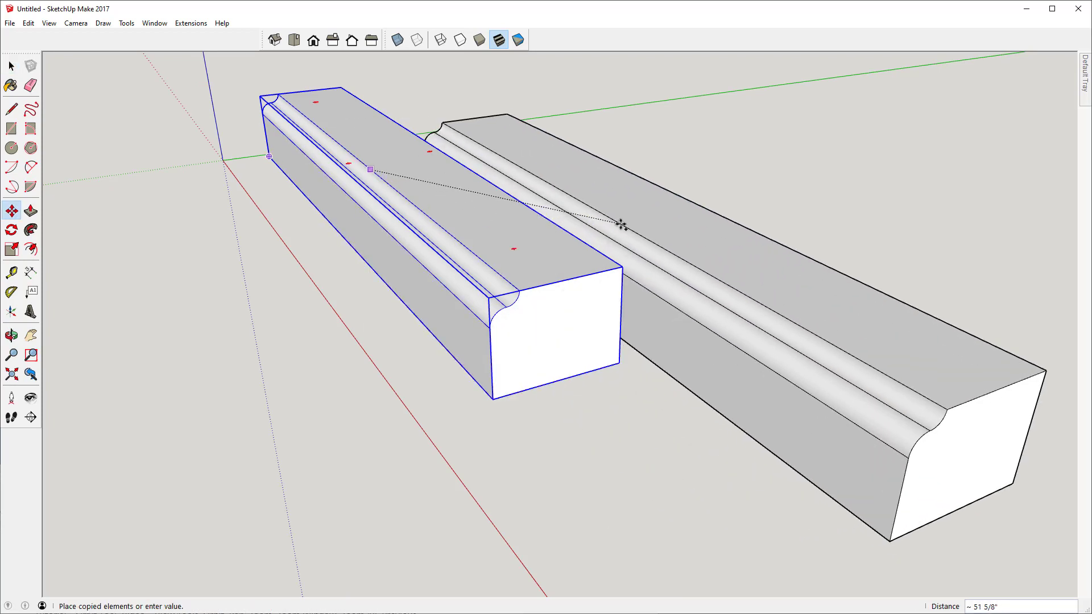
pyautogui.click(623, 216)
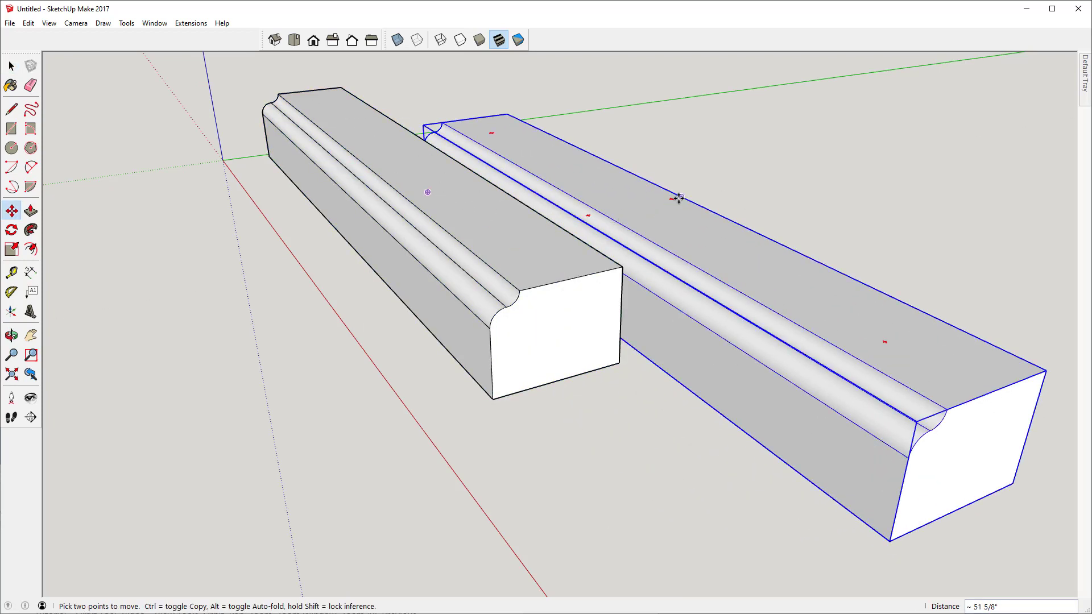
# Rotate the copied bar perpendicular to the original and move it about 32 11/32" so their outer bottom corners coincide
pyautogui.click(671, 201)
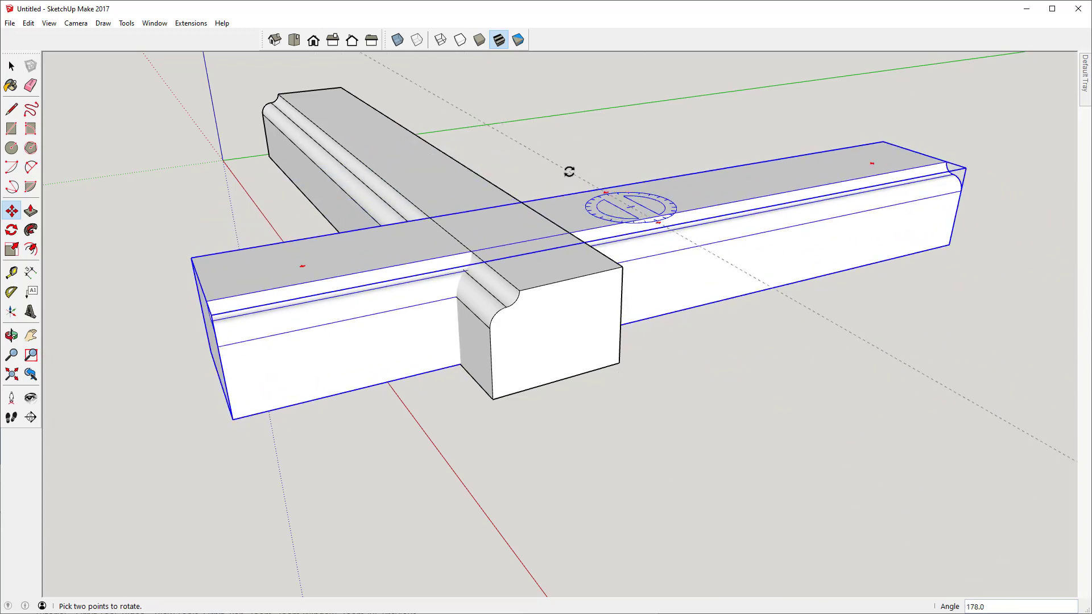
pyautogui.click(605, 196)
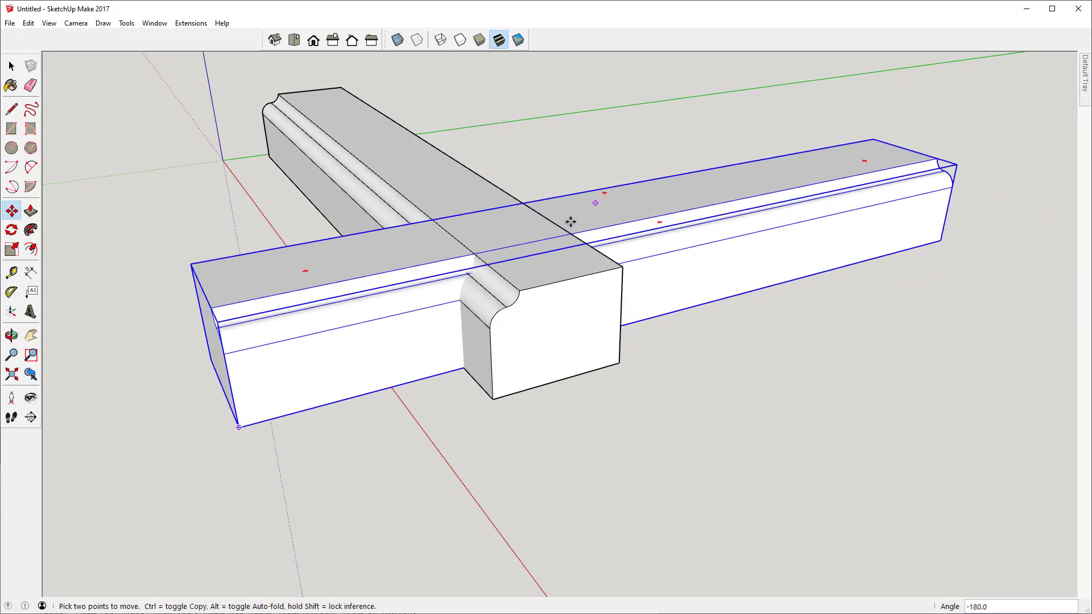
pyautogui.click(238, 424)
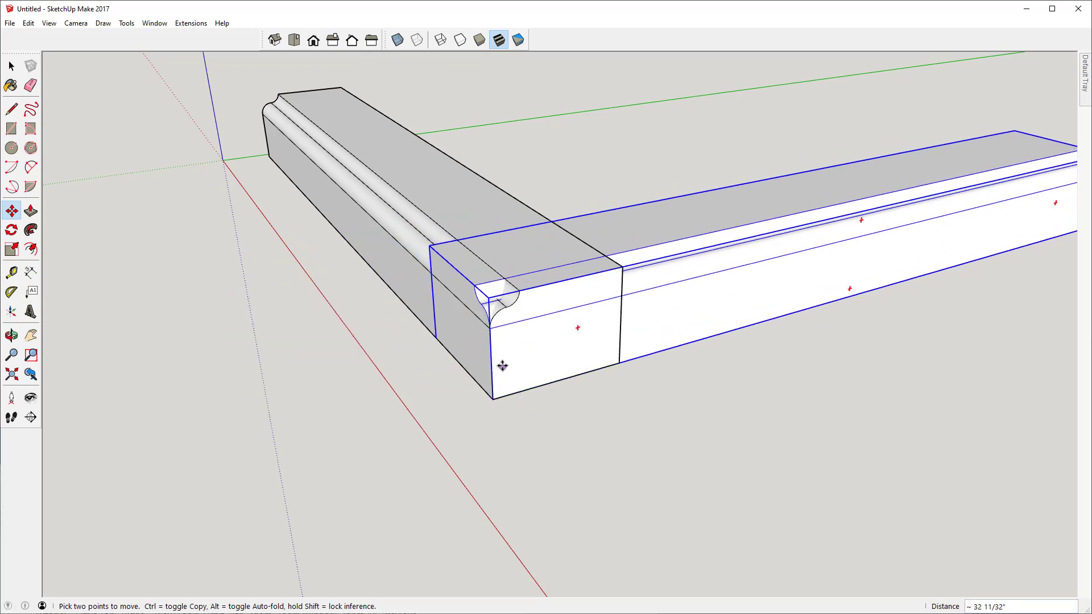
pyautogui.scroll(6, 502, 365)
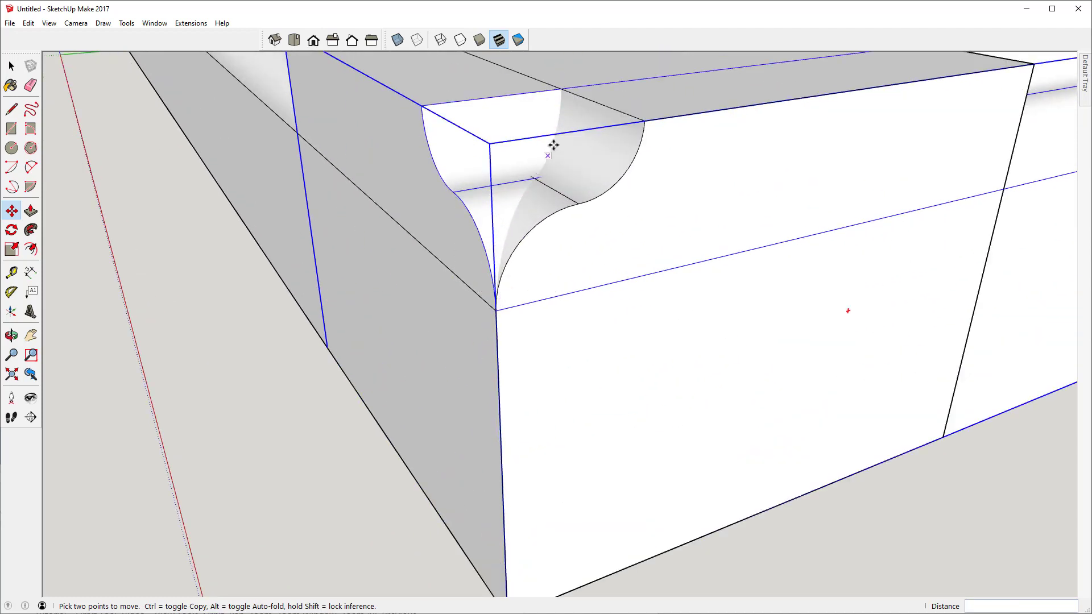
pyautogui.scroll(-10, 498, 282)
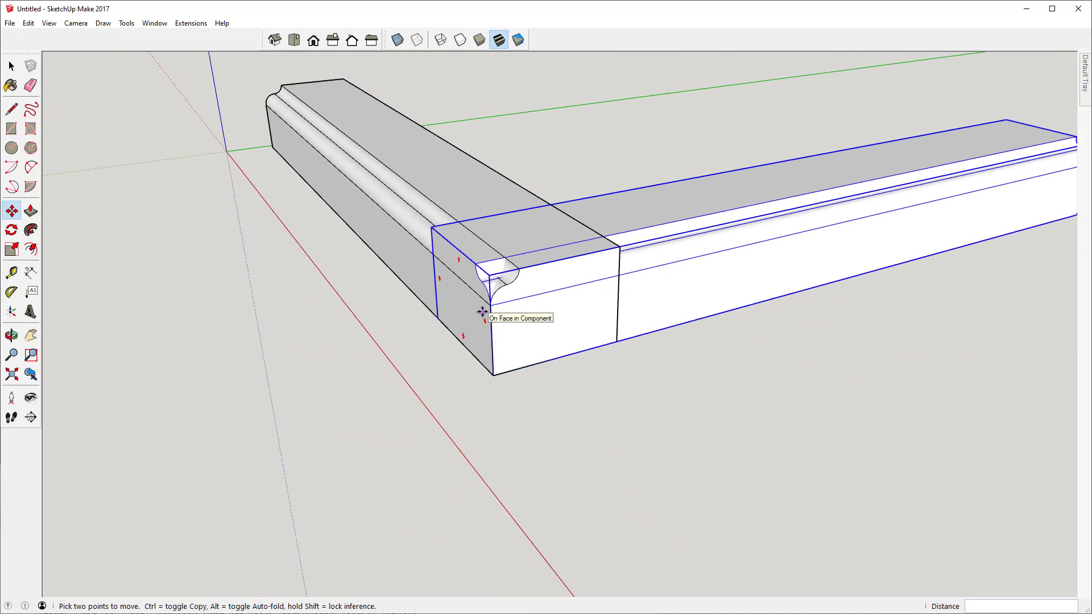
pyautogui.press('o')
pyautogui.moveTo(521, 261); pyautogui.dragTo(594, 243)
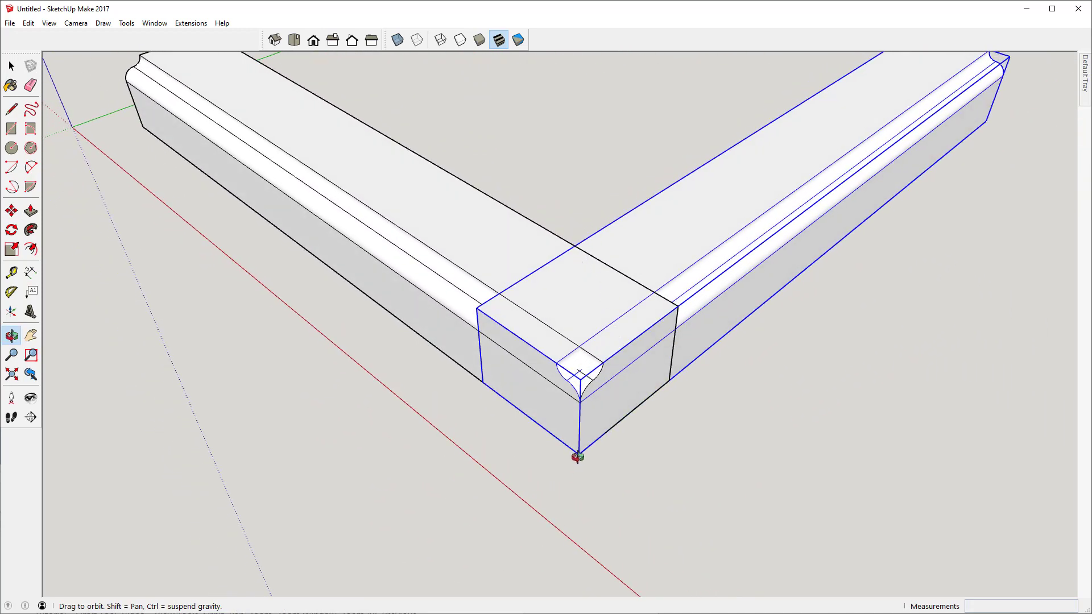
pyautogui.moveTo(666, 386); pyautogui.dragTo(458, 305)
# Hide the copied bar that overlaps the original's end
pyautogui.press('space')
pyautogui.rightClick(622, 247)
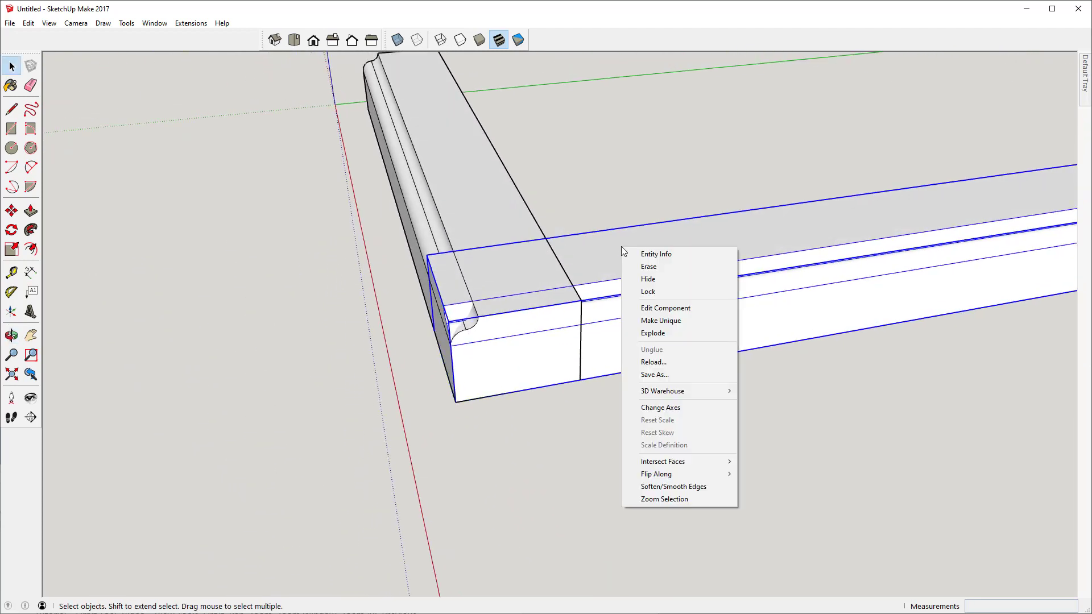
pyautogui.click(650, 280)
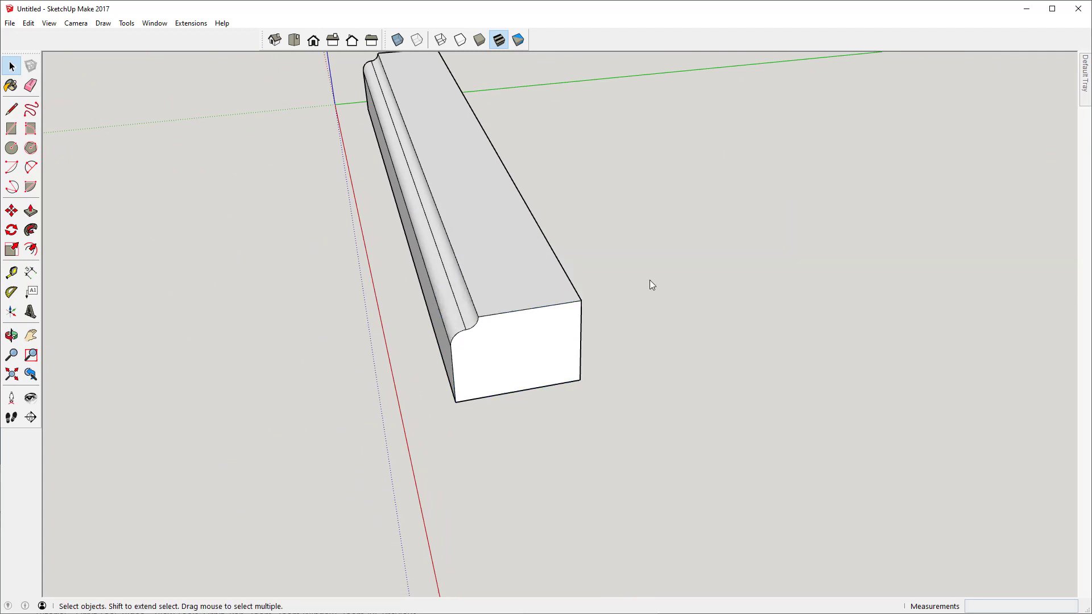
# Draw a vertical rotated rectangle beside the bar, about 47 9/16" along the green axis and 25 57/64" high
pyautogui.press('o')
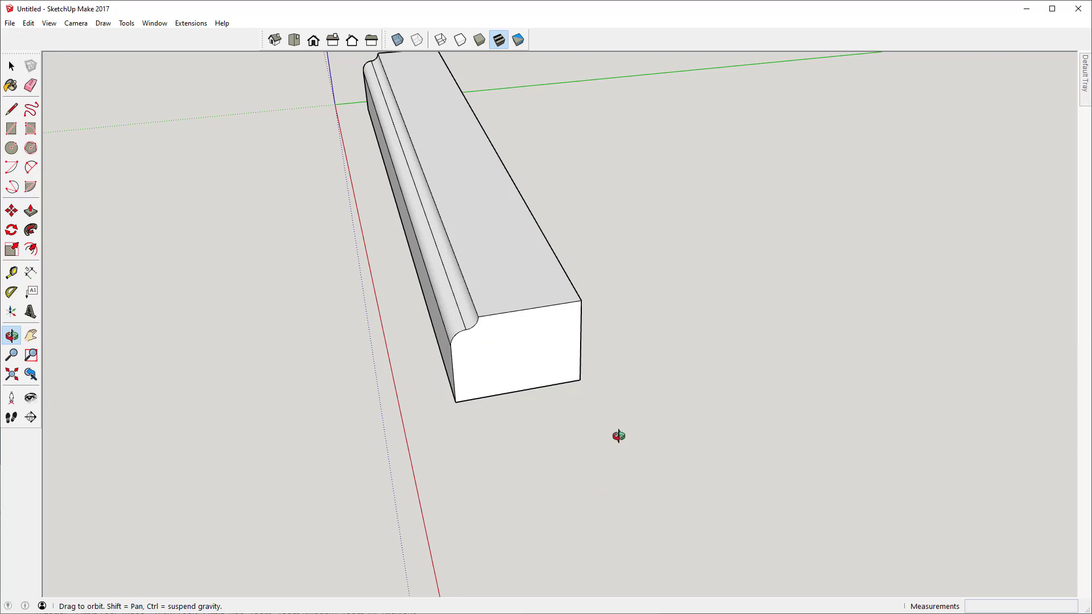
pyautogui.click(33, 132)
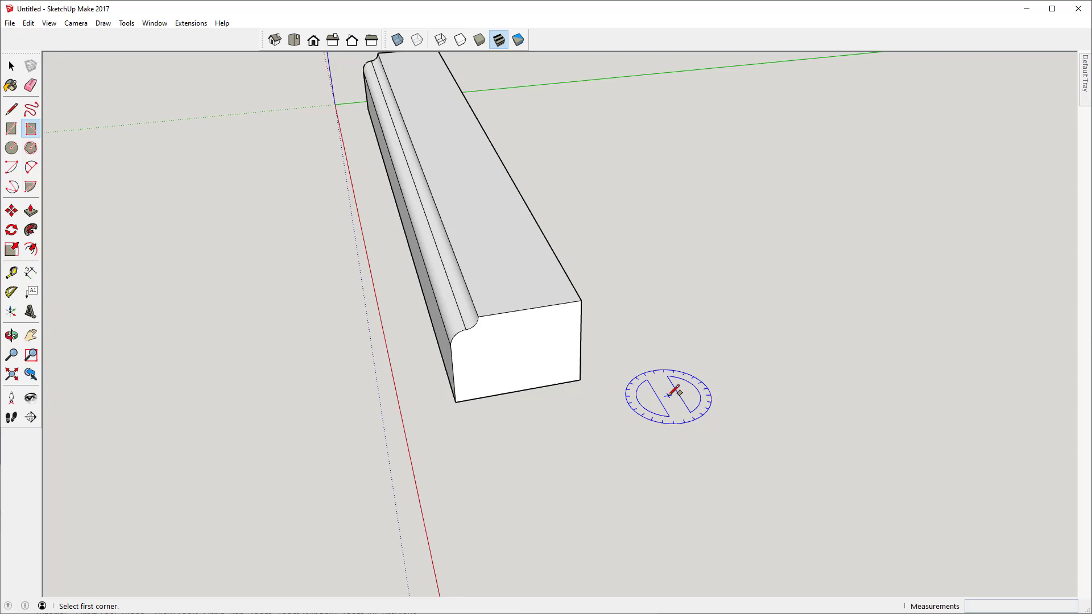
pyautogui.click(673, 393)
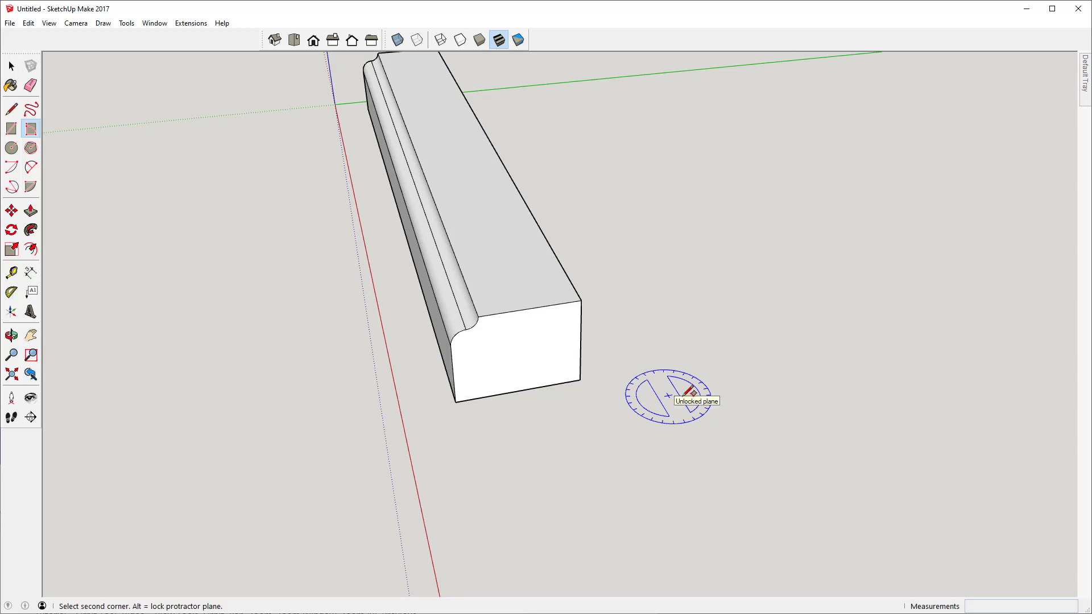
pyautogui.click(919, 349)
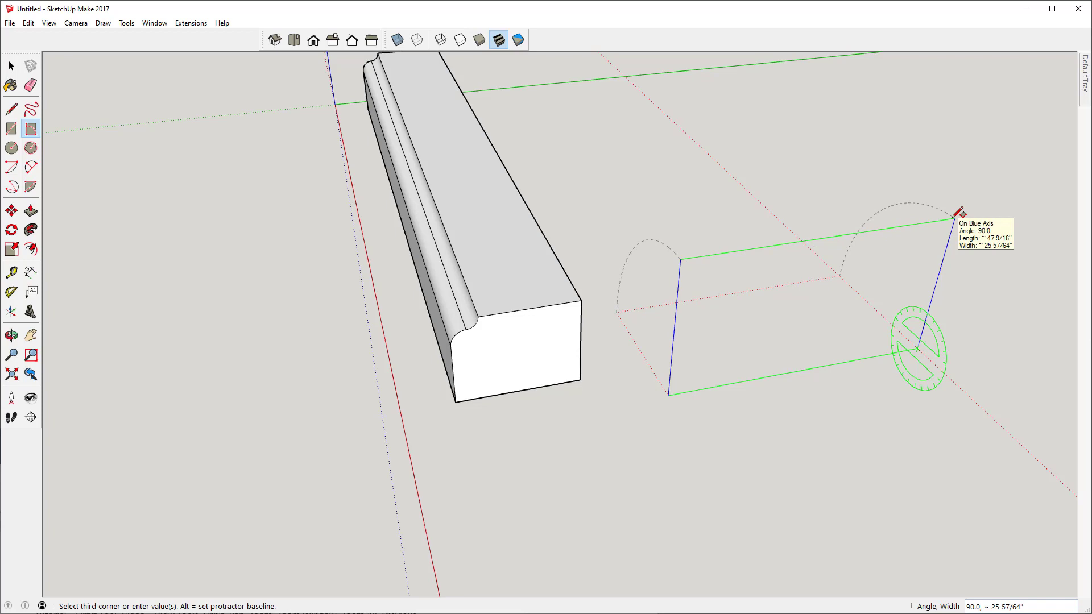
pyautogui.click(955, 217)
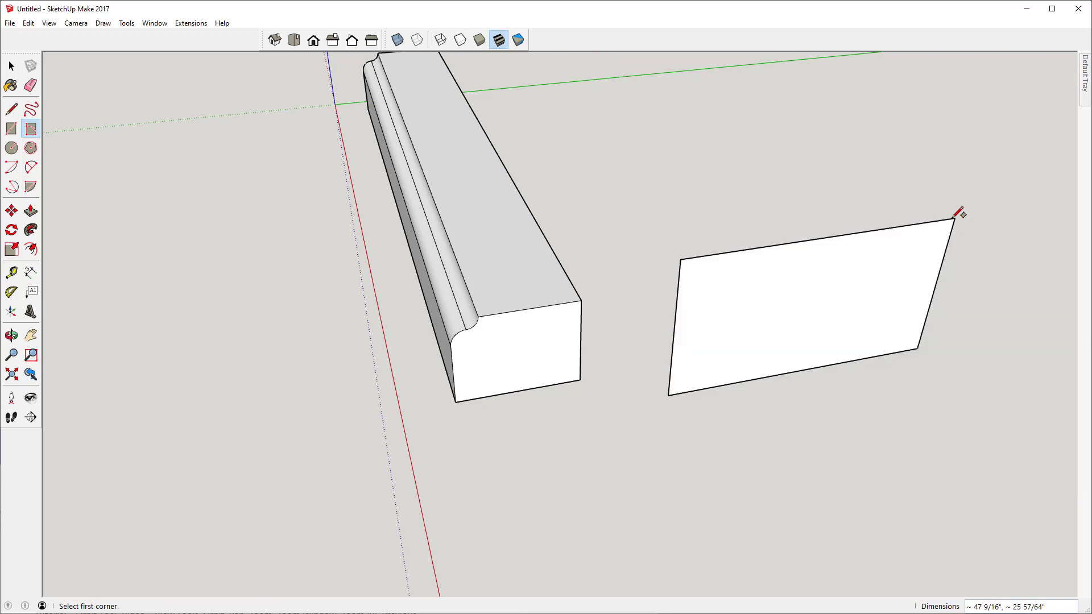
pyautogui.press('space')
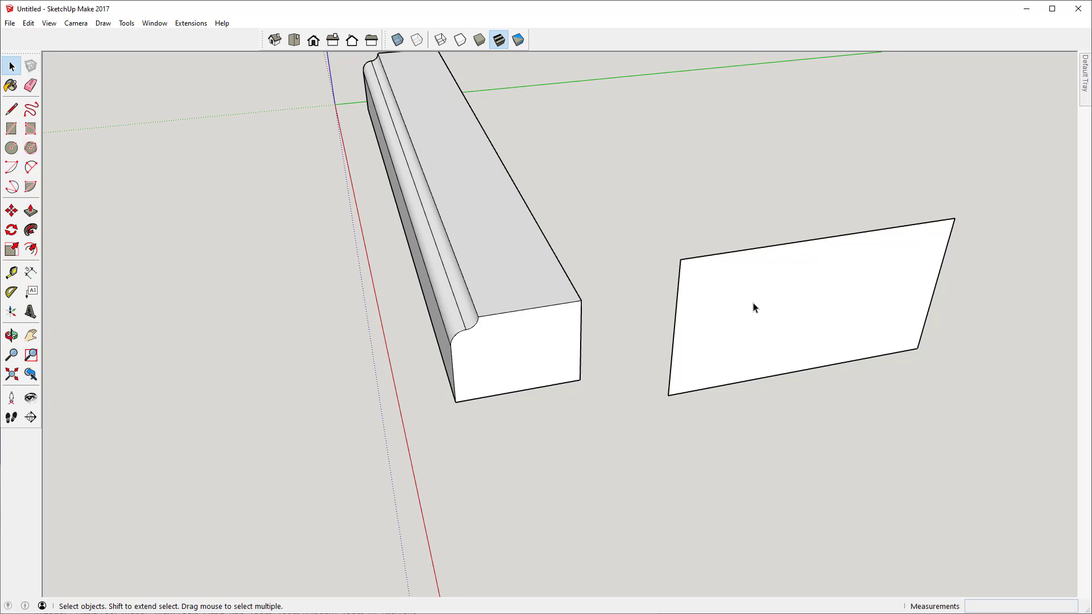
pyautogui.press('m')
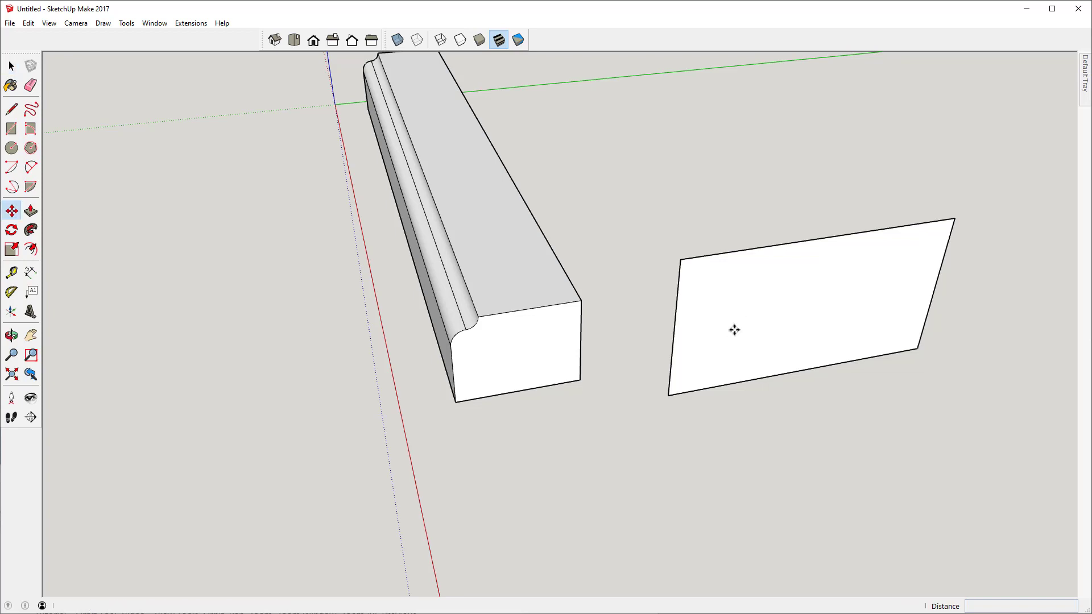
pyautogui.click(669, 396)
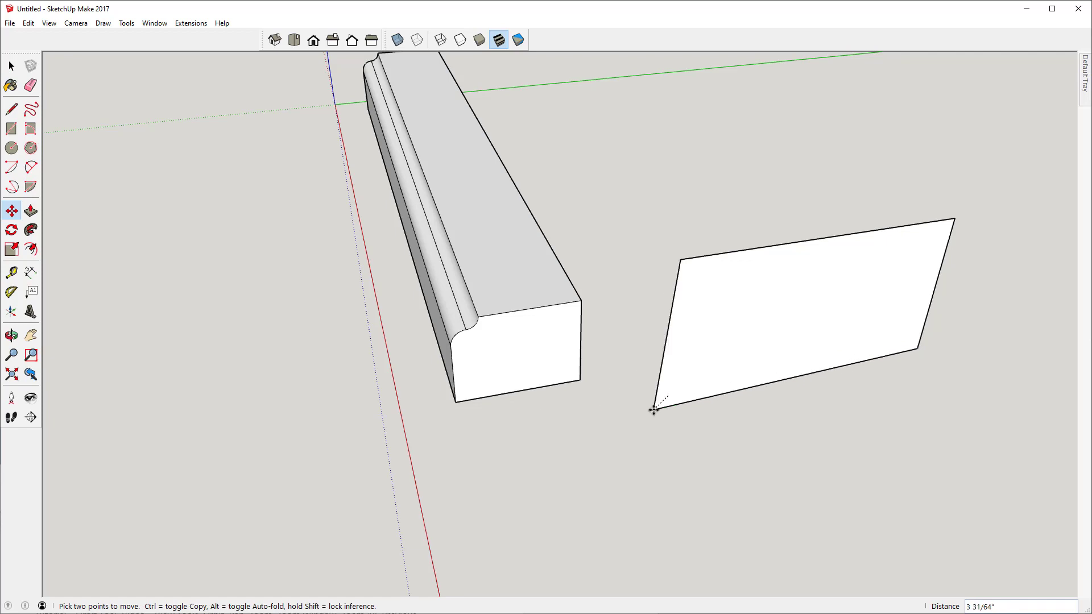
pyautogui.press('Escape')
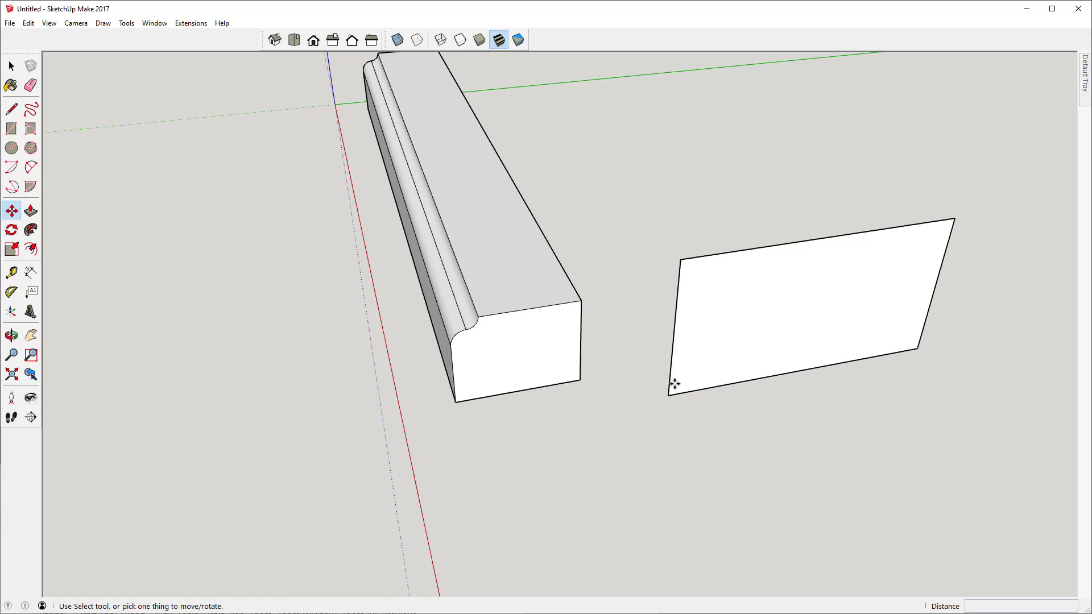
# Move the rectangle face about 35 23/64" so its lower corner meets the outer bottom corner of the bar's moulded end
pyautogui.press('space')
pyautogui.click(751, 331)
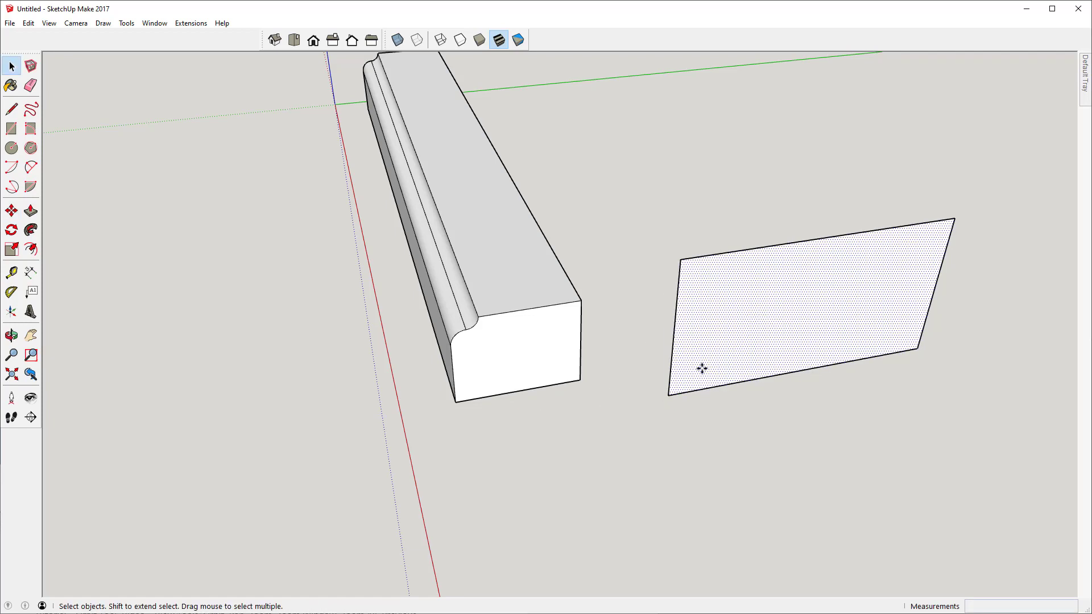
pyautogui.press('m')
pyautogui.click(669, 396)
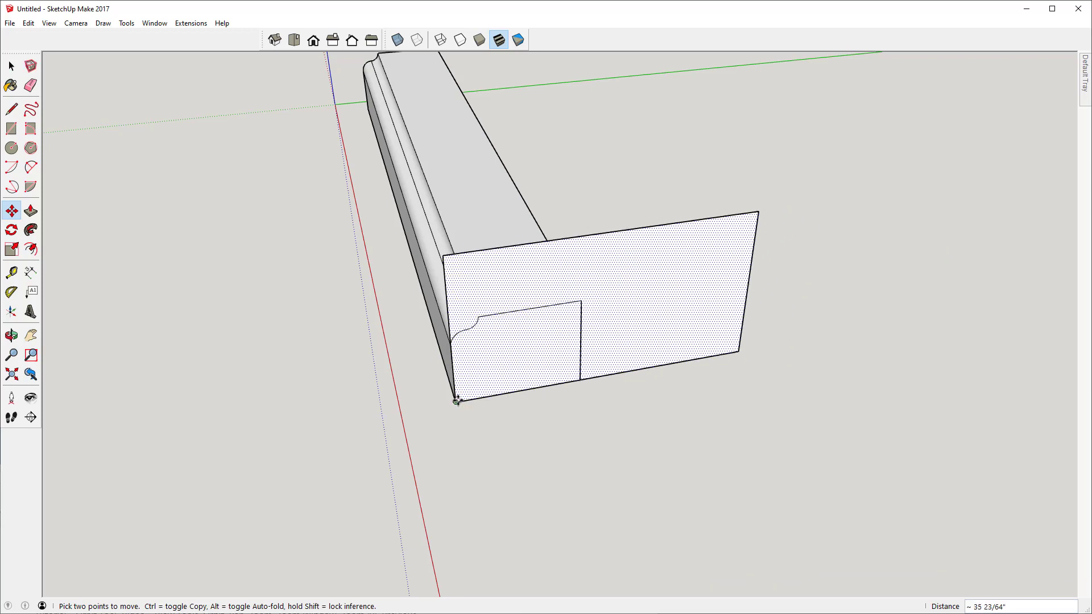
pyautogui.press('o')
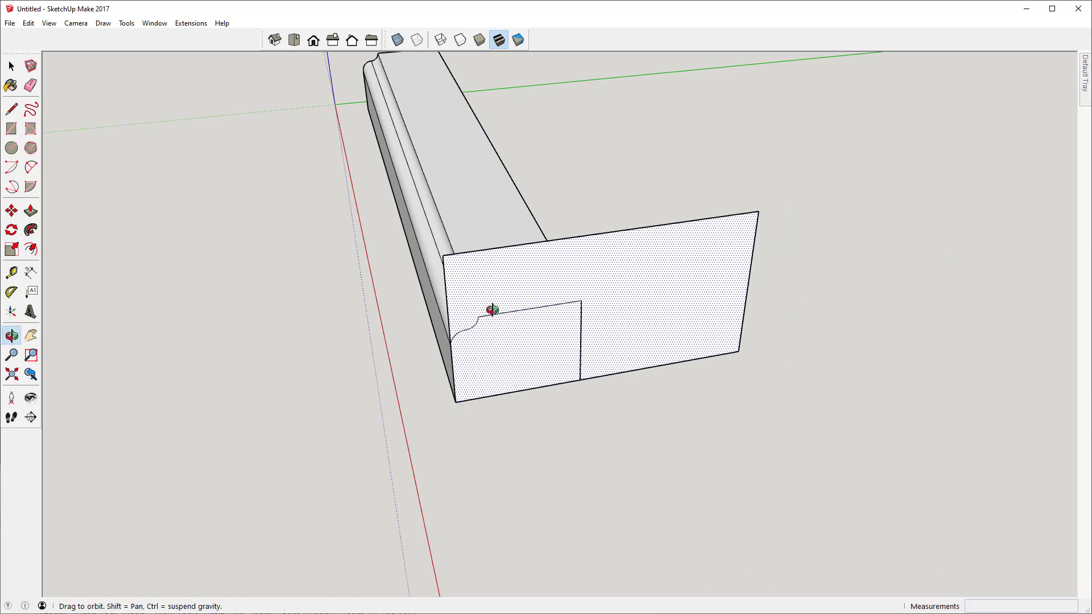
# Rotate the rectangle 45 degrees about the shared bottom corner so it cuts diagonally through the bar's end
pyautogui.press('q')
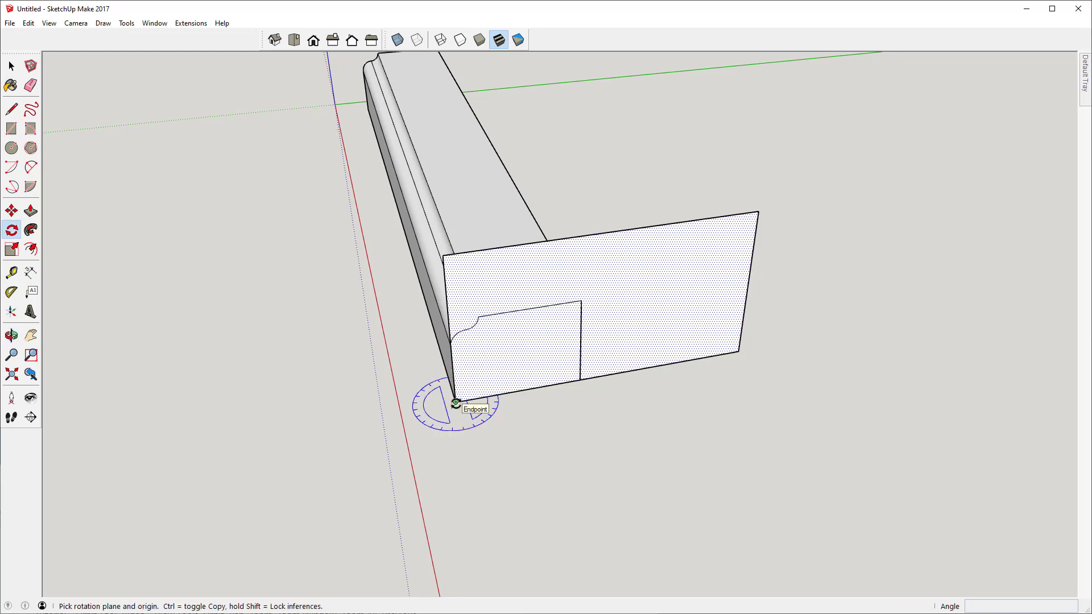
pyautogui.click(456, 403)
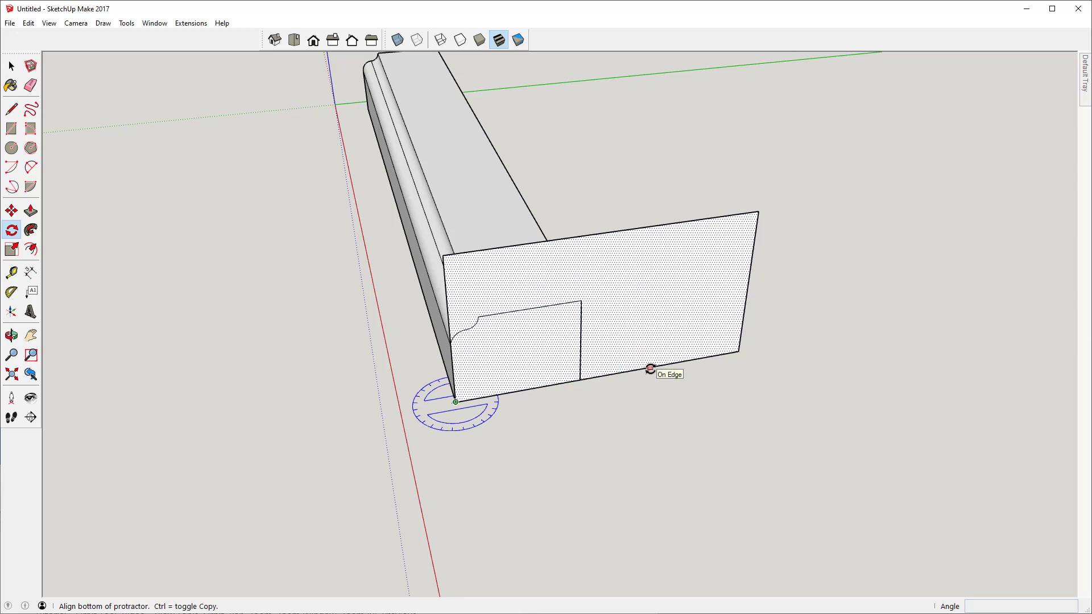
pyautogui.click(650, 368)
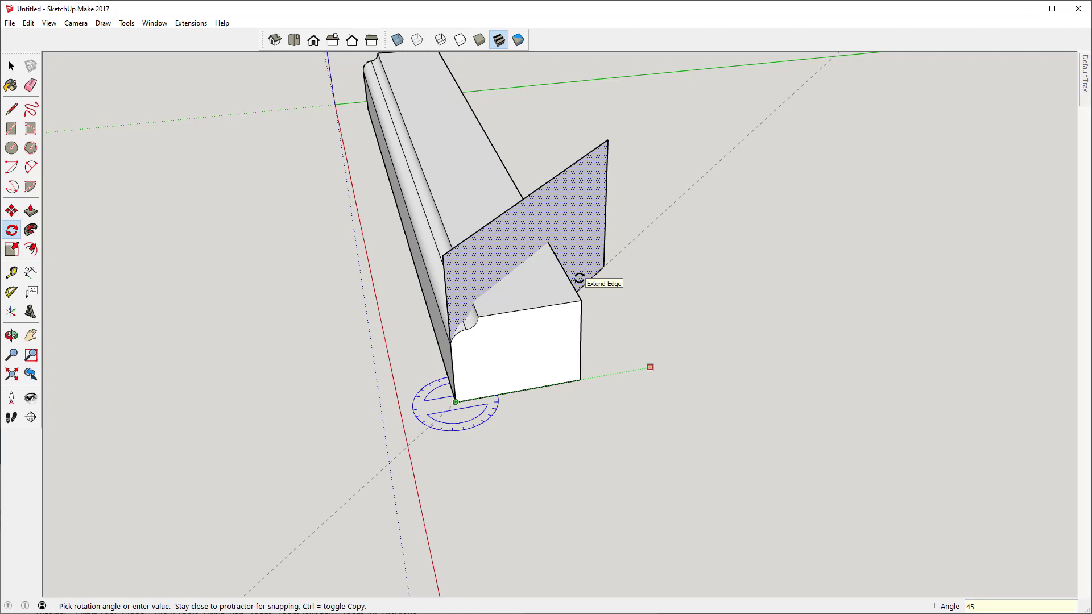
pyautogui.click(580, 278)
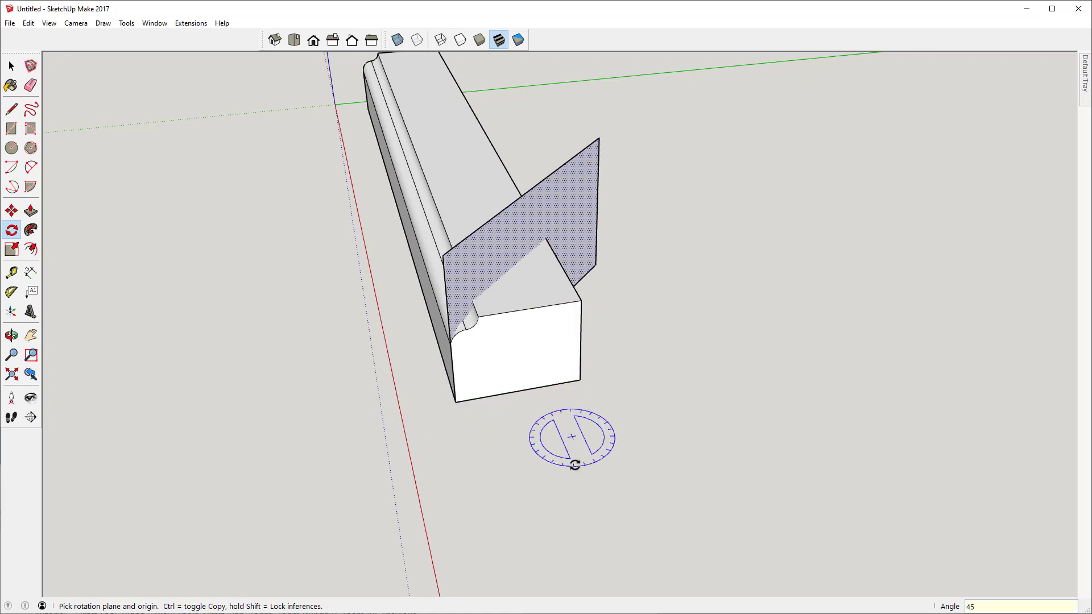
# Intersect the diagonal face with the model to trace the bar's profile onto it
pyautogui.press('space')
pyautogui.moveTo(454, 230); pyautogui.dragTo(576, 175, button='middle')
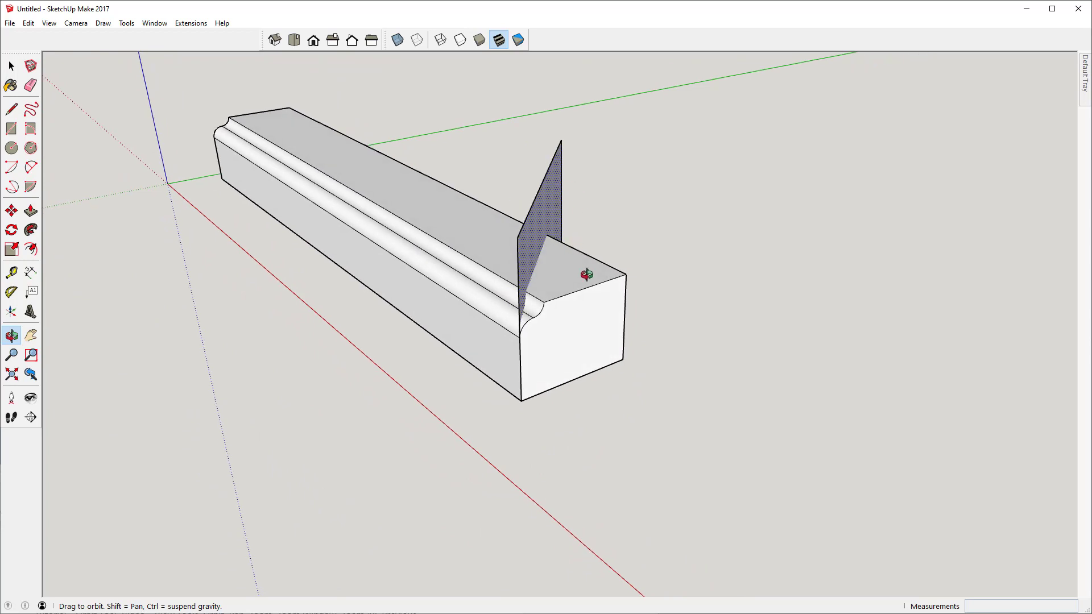
pyautogui.moveTo(531, 282); pyautogui.dragTo(493, 276)
pyautogui.press('space')
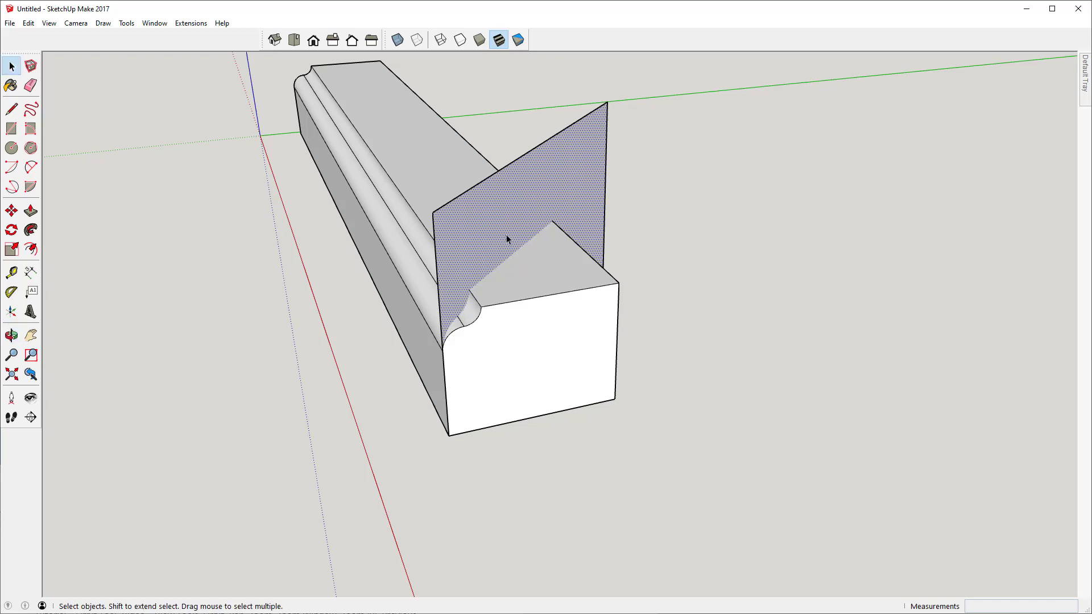
pyautogui.rightClick(497, 193)
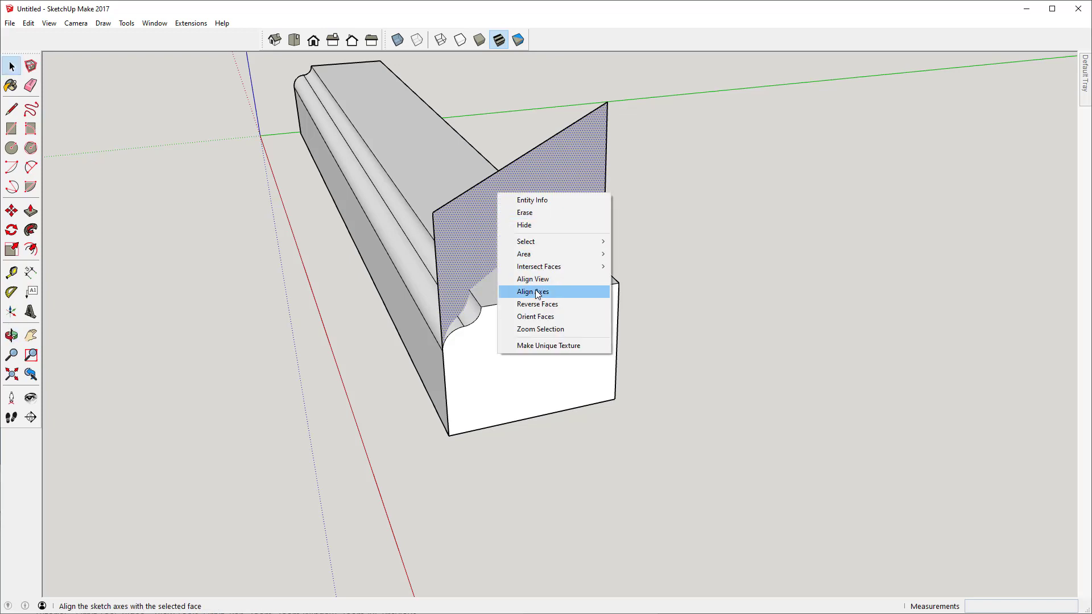
pyautogui.moveTo(586, 266)
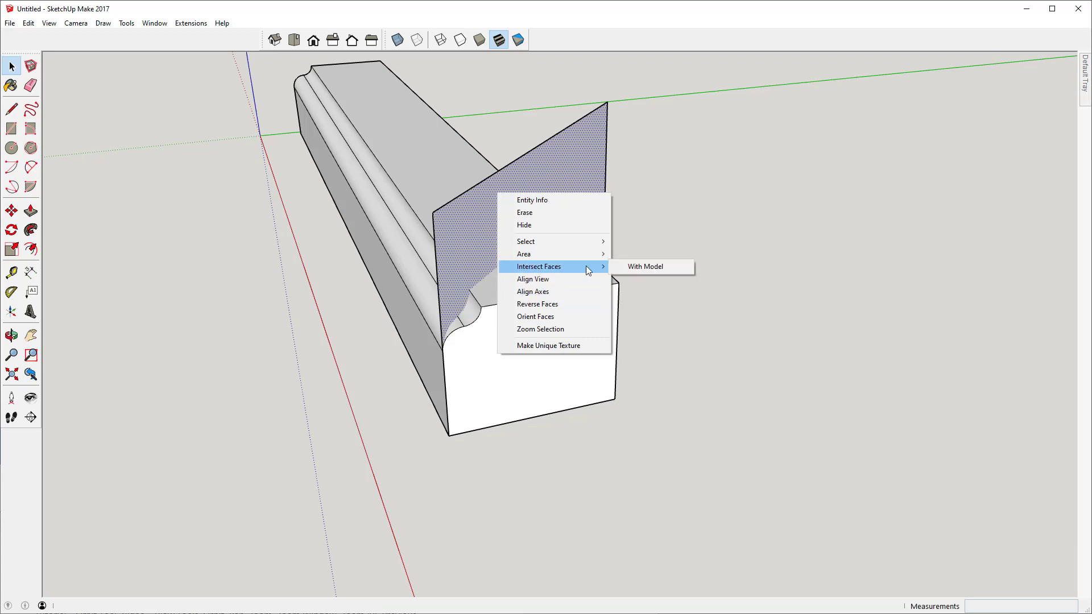
pyautogui.click(656, 267)
# Delete the part of the diagonal face outside the bar and erase the leftover vertical edge above the moulding
pyautogui.press('o')
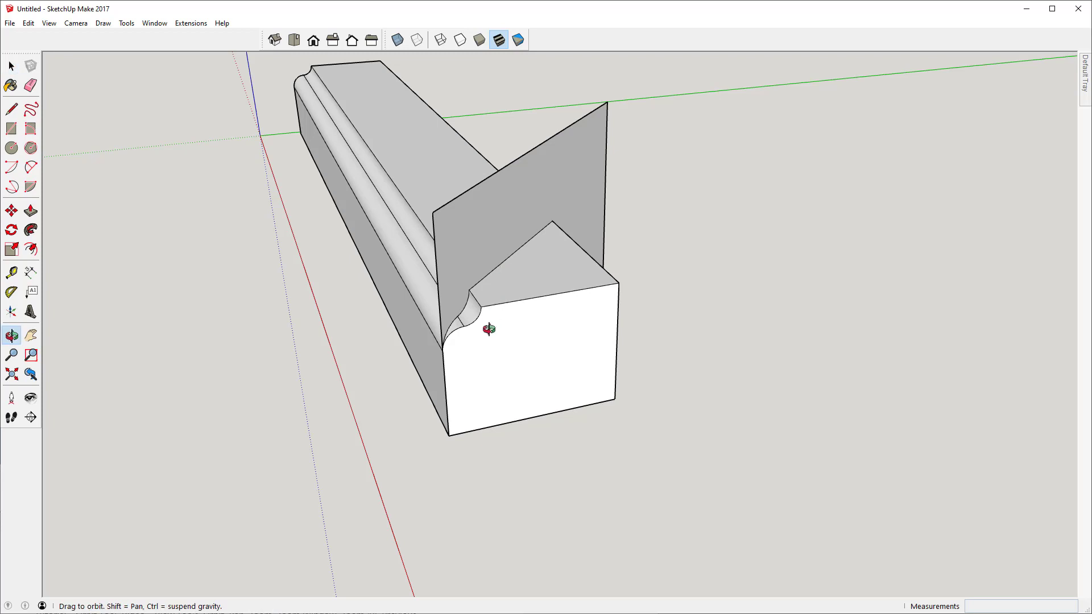
pyautogui.moveTo(488, 329); pyautogui.dragTo(582, 418)
pyautogui.press('space')
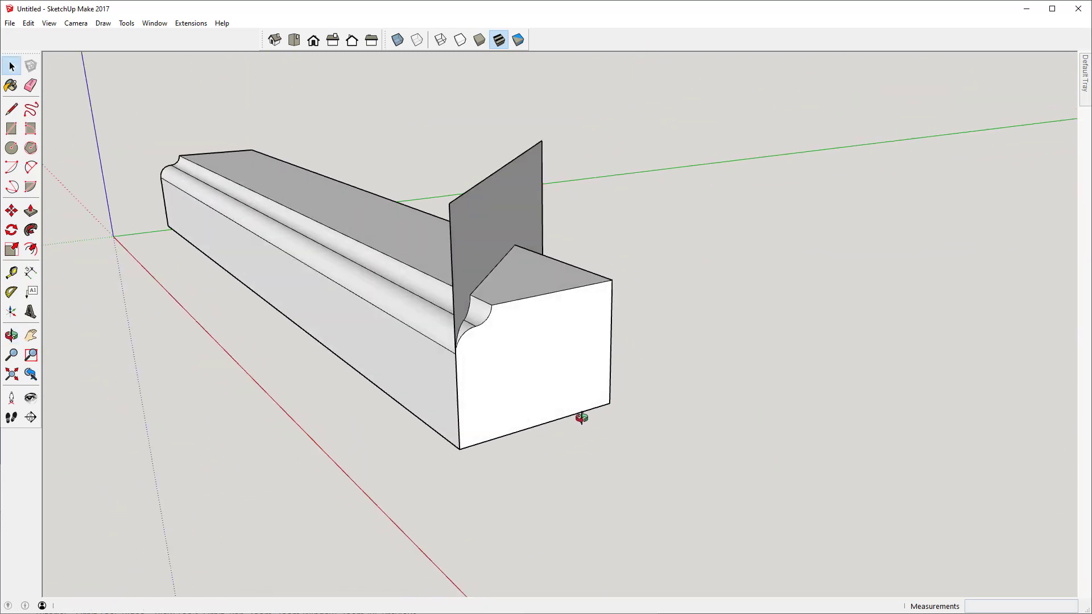
pyautogui.click(516, 209)
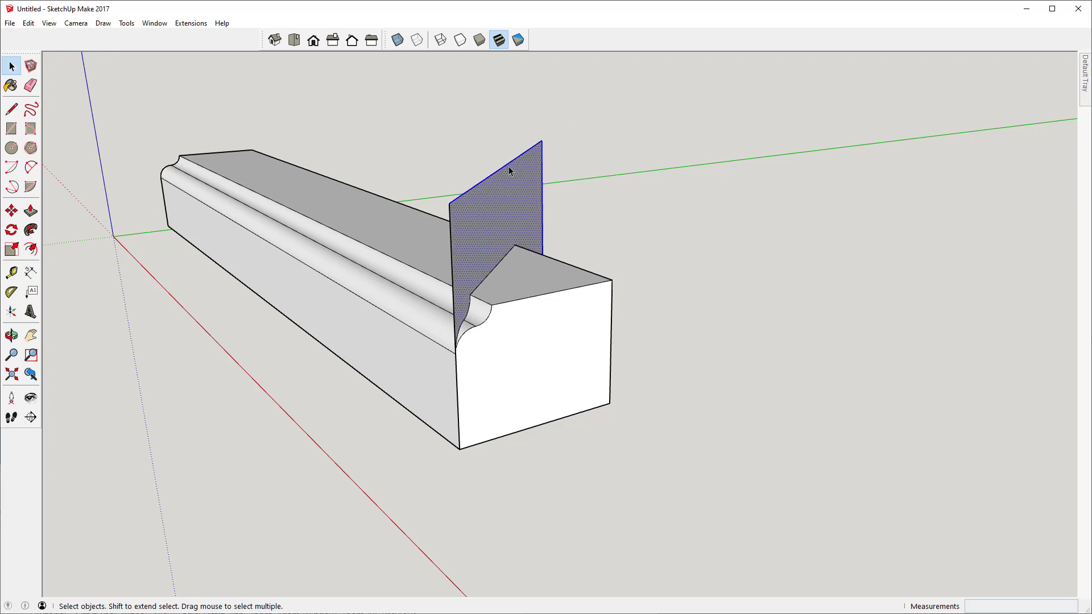
pyautogui.press('Delete')
pyautogui.press('e')
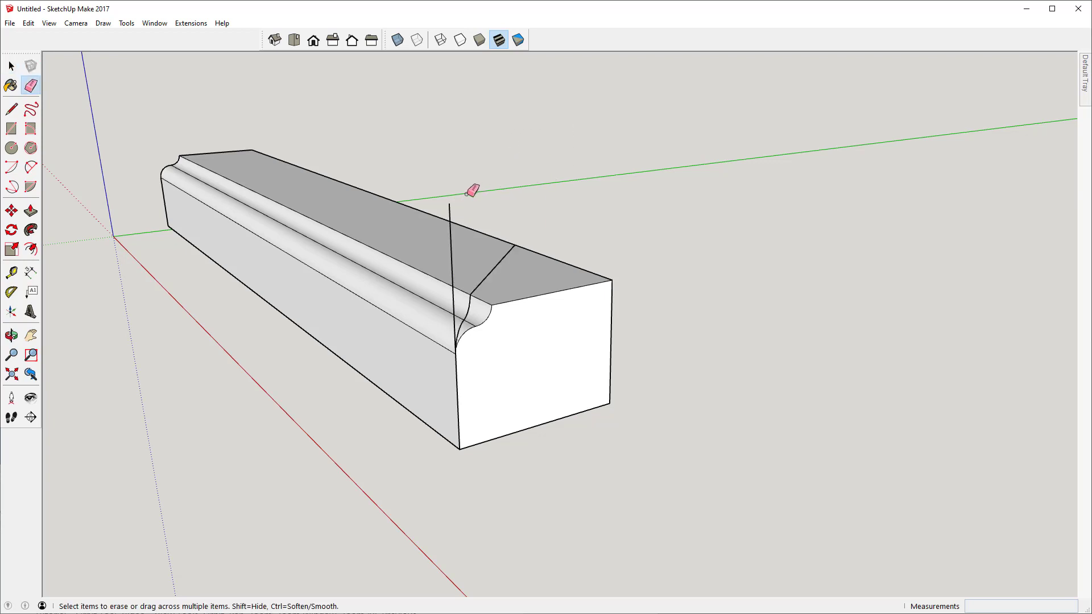
pyautogui.click(449, 206)
# Select the remaining diagonal face with all its outline edges at the bar's end, without the bar, and cut it to the clipboard
pyautogui.press('o')
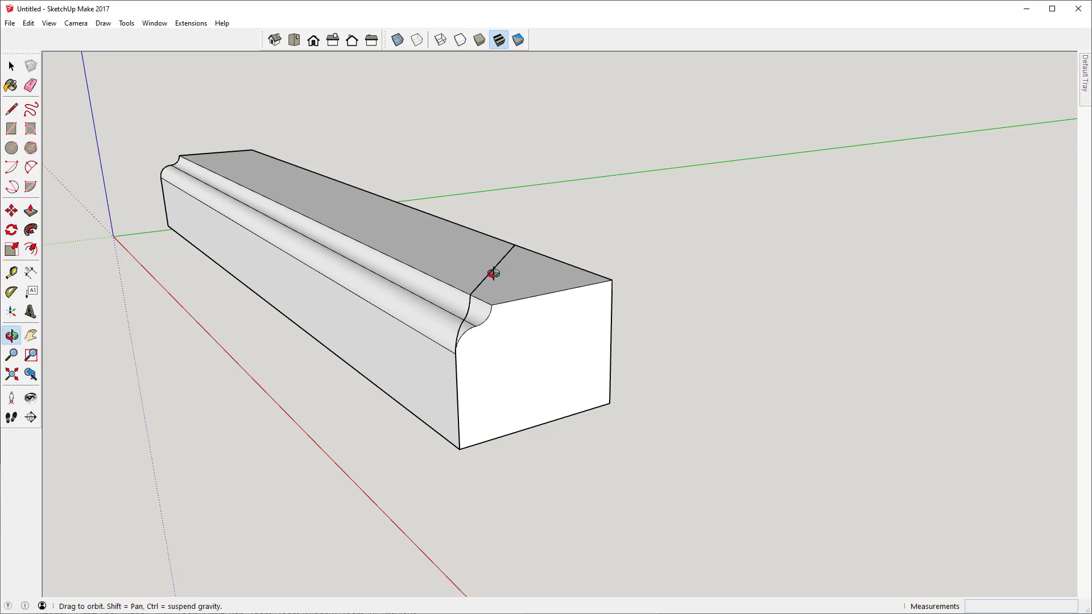
pyautogui.moveTo(490, 273); pyautogui.dragTo(563, 315)
pyautogui.press('space')
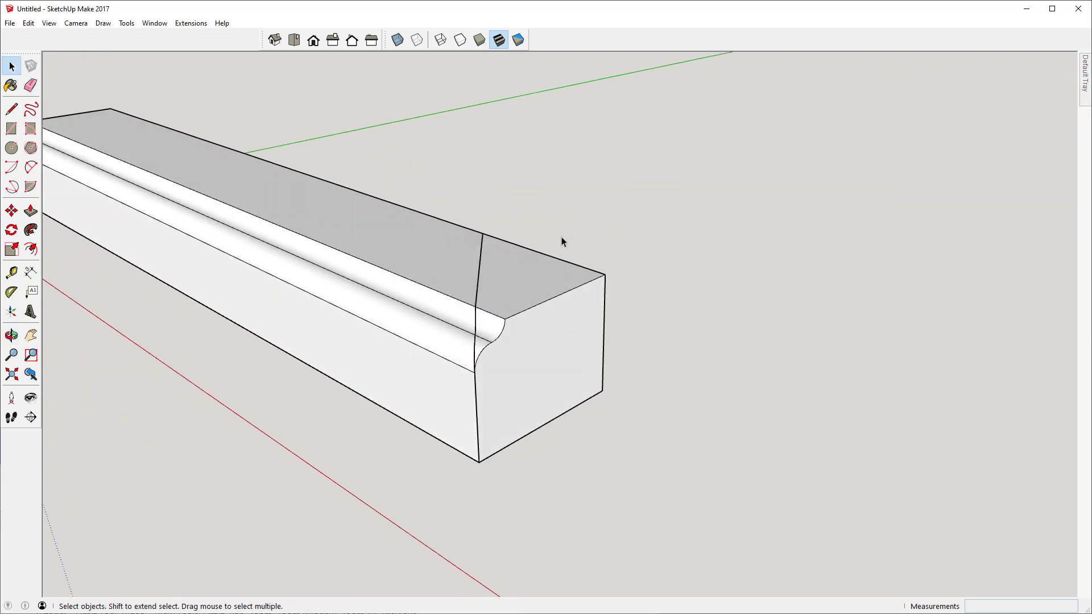
pyautogui.tripleClick(530, 291)
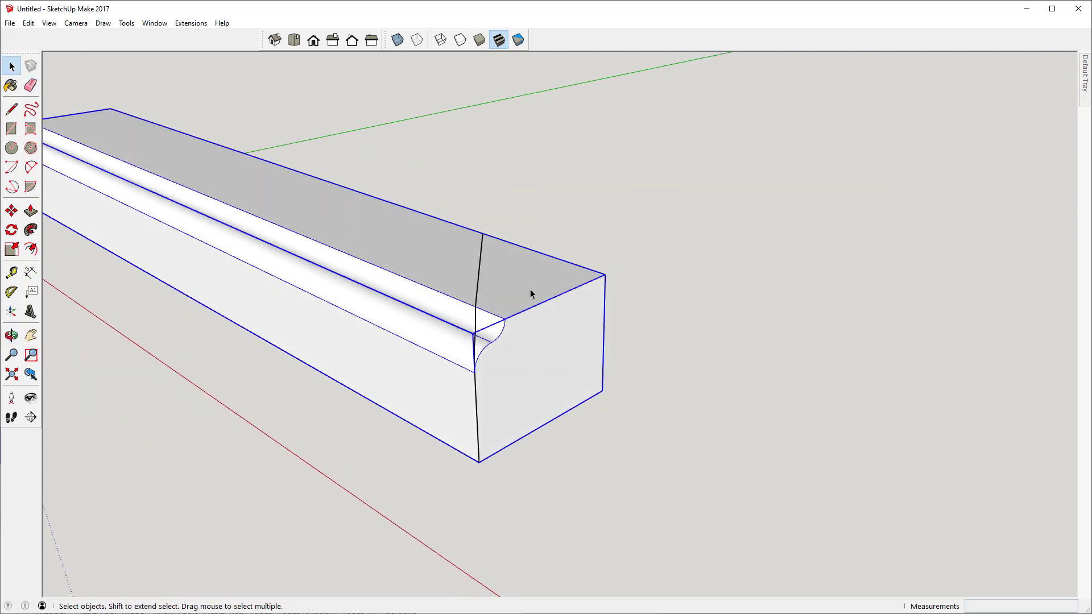
pyautogui.click(479, 273)
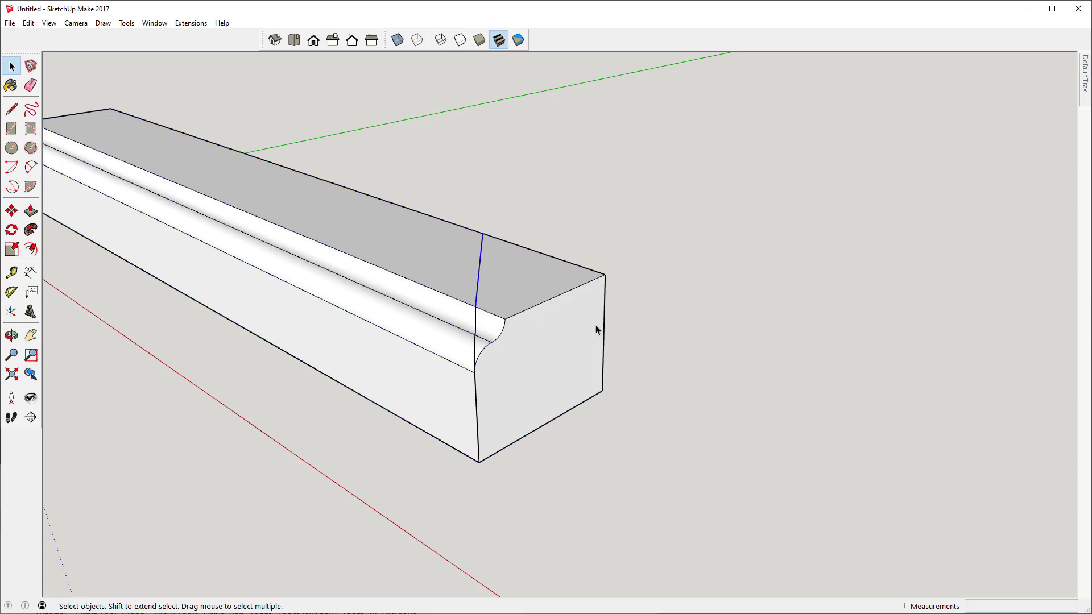
pyautogui.tripleClick(563, 323)
pyautogui.press('o')
pyautogui.moveTo(630, 329); pyautogui.dragTo(656, 227)
pyautogui.press('space')
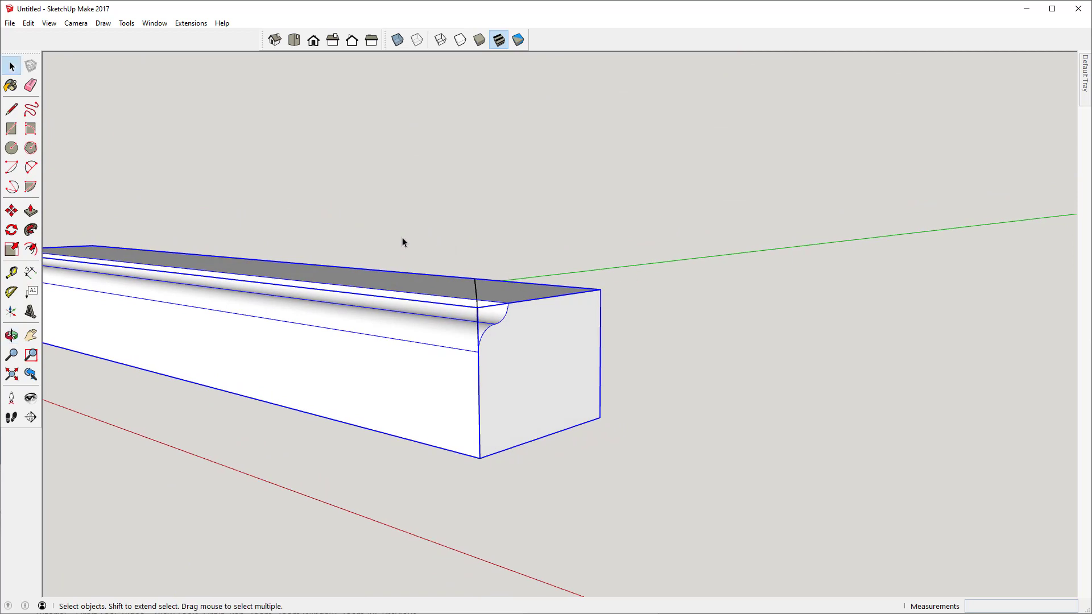
pyautogui.moveTo(402, 243); pyautogui.dragTo(559, 509)
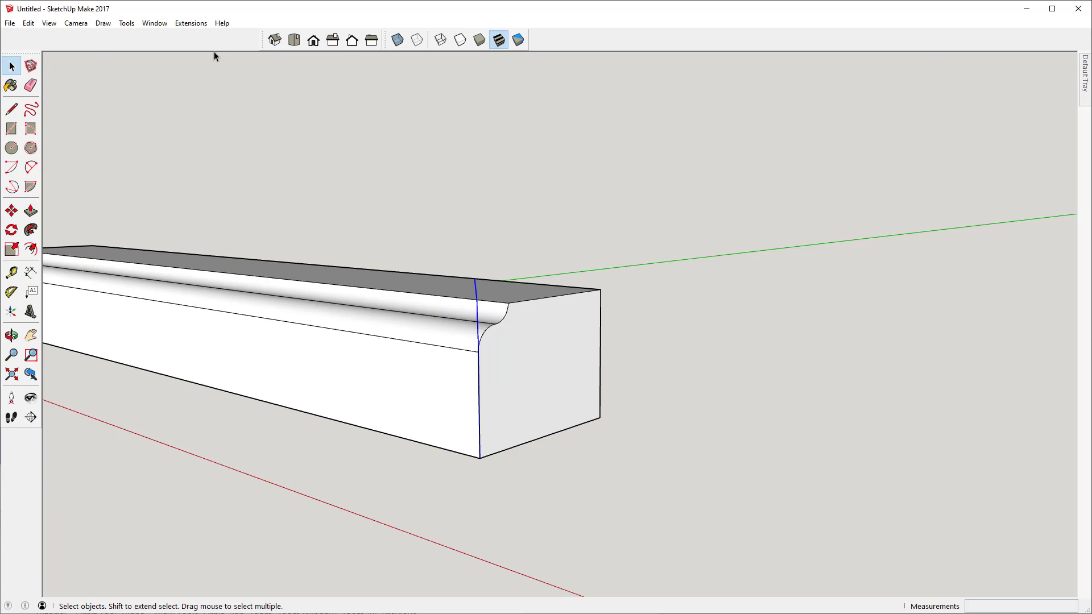
pyautogui.click(30, 25)
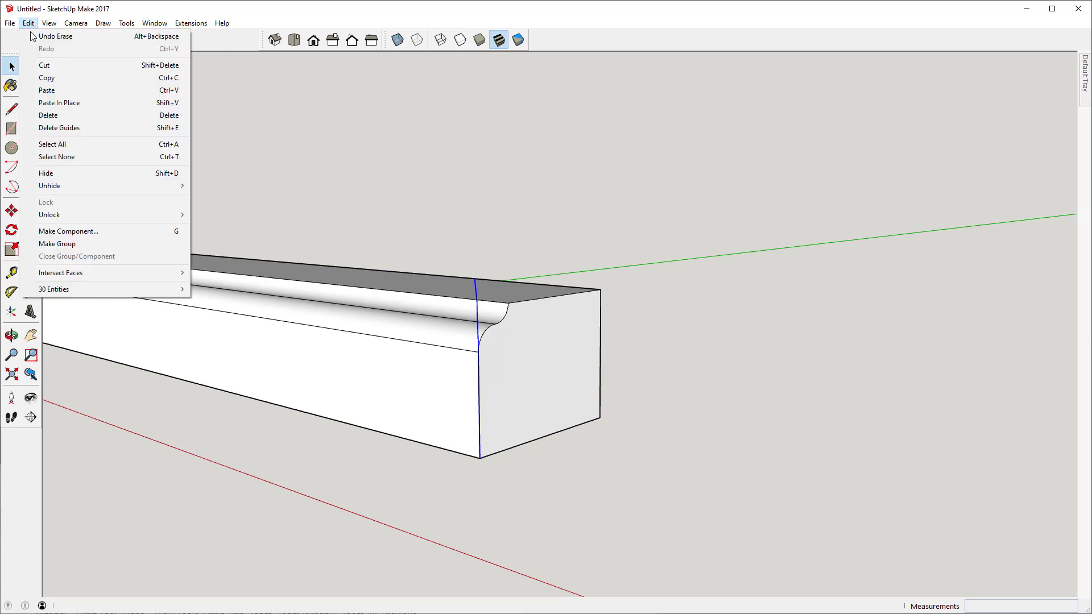
pyautogui.click(49, 67)
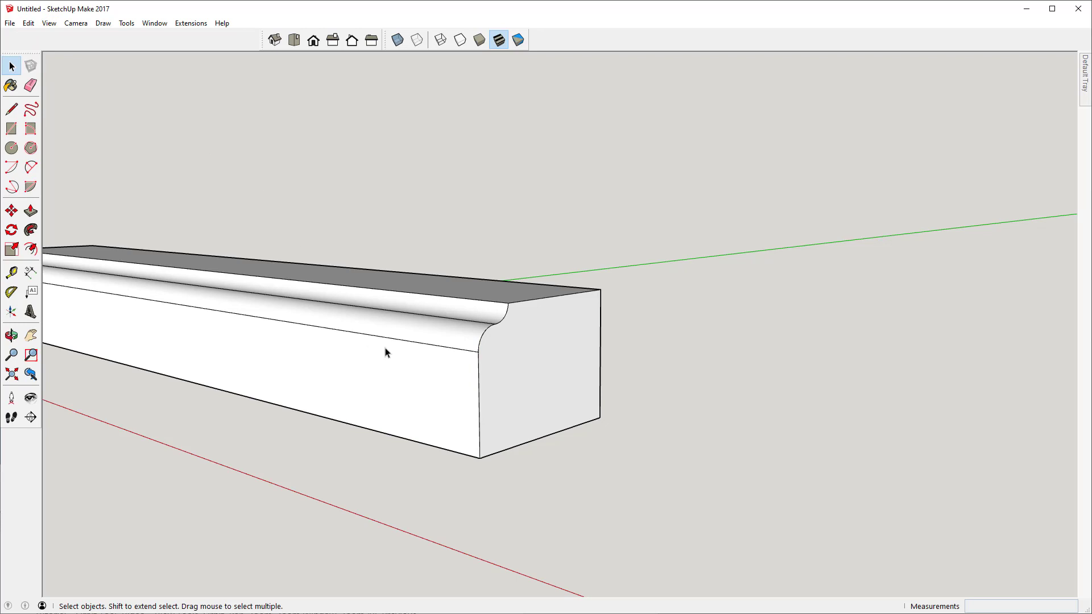
# Open the bar for editing and paste the diagonal face in place inside it
pyautogui.moveTo(385, 353); pyautogui.dragTo(436, 429, button='middle')
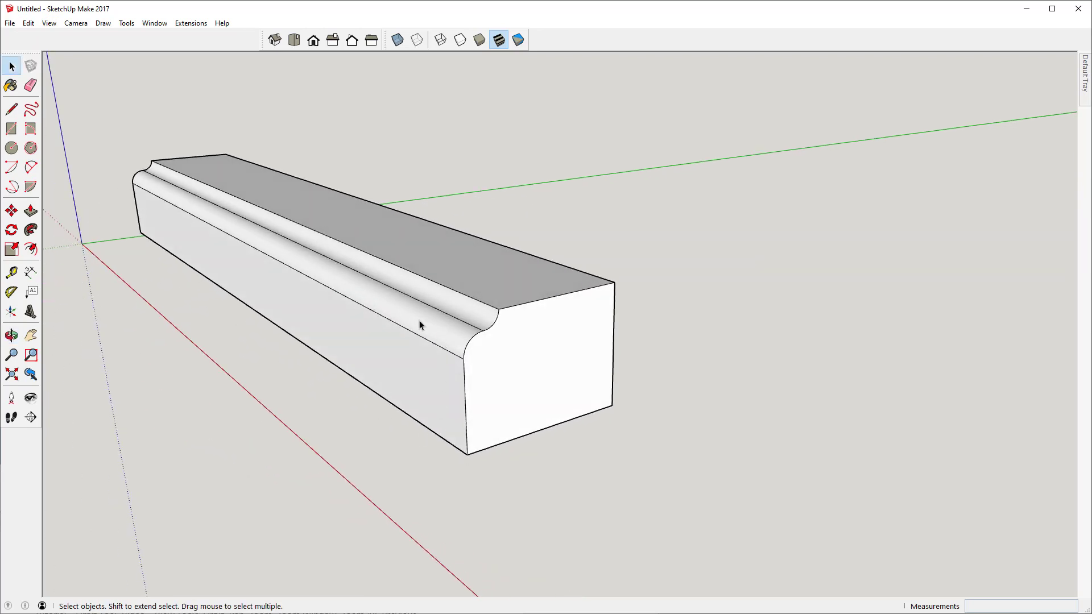
pyautogui.doubleClick(420, 321)
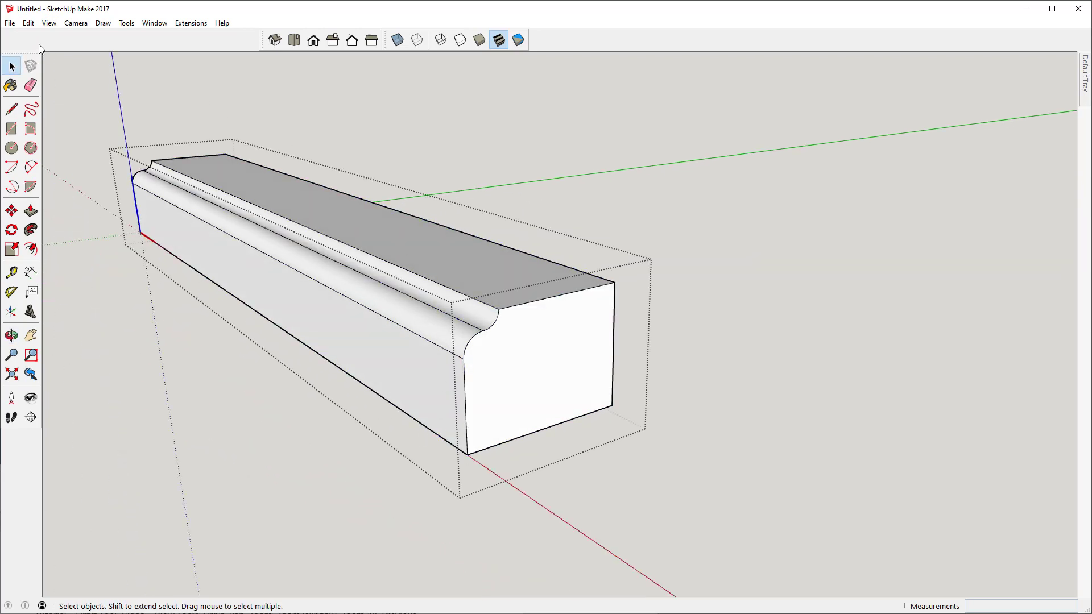
pyautogui.click(28, 23)
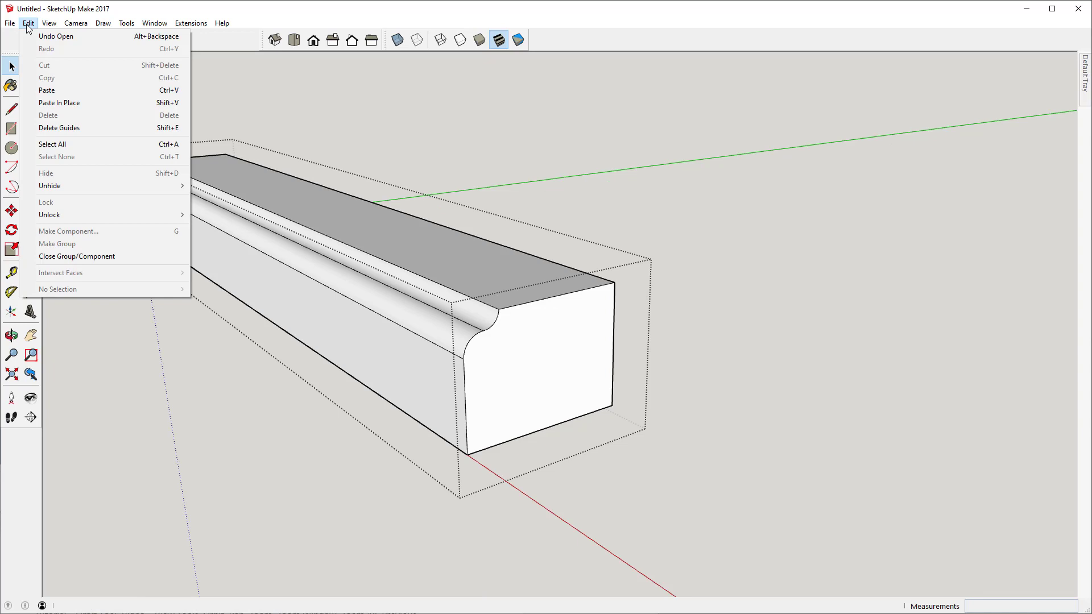
pyautogui.click(72, 102)
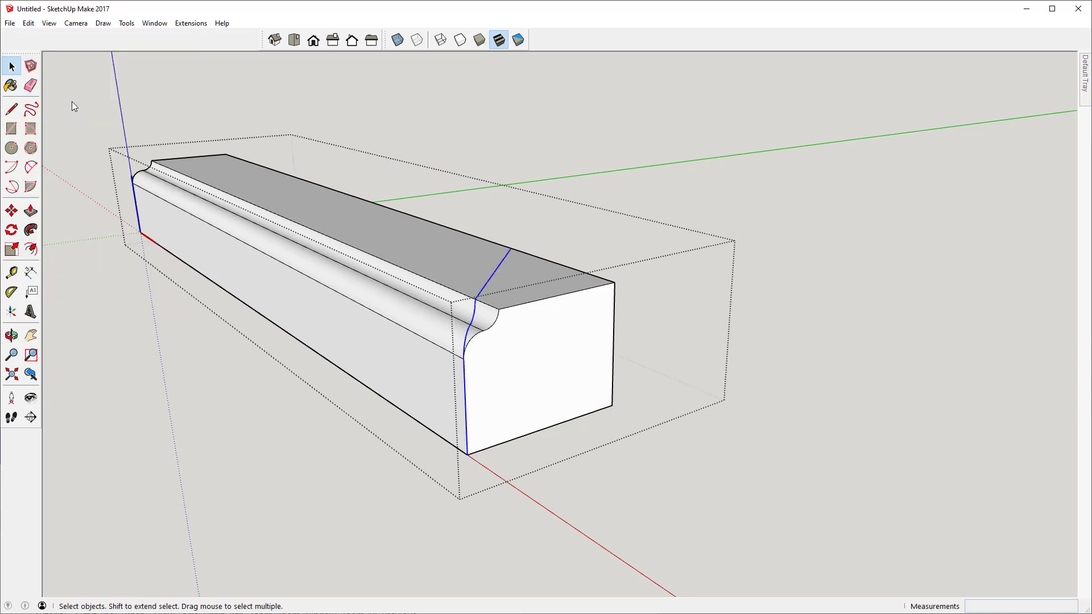
# Select all the bar's end geometry beyond the diagonal cut and delete it
pyautogui.click(538, 276)
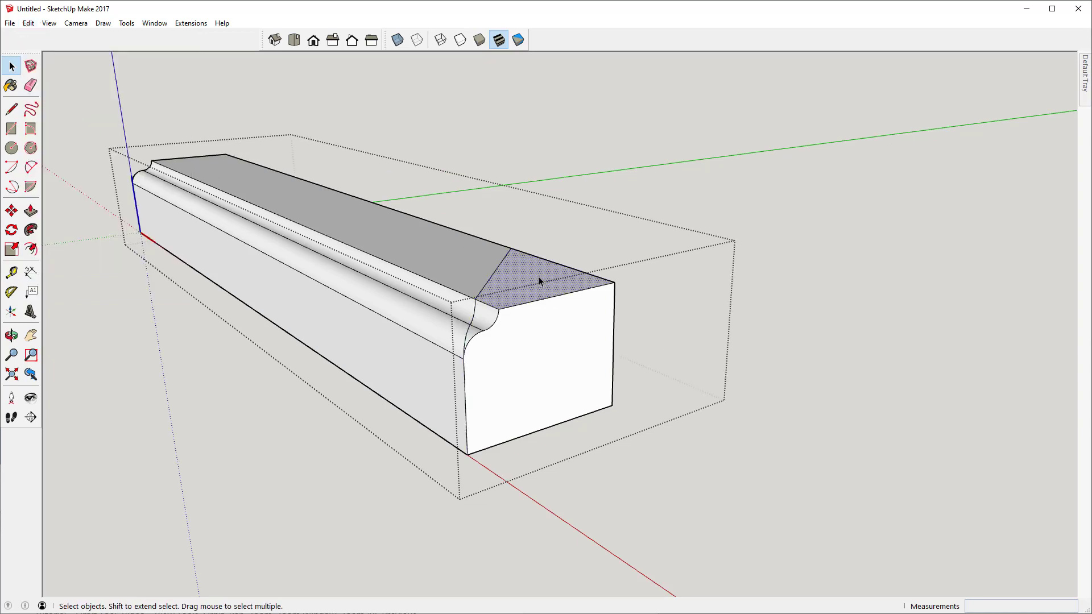
pyautogui.click(491, 319)
pyautogui.click(450, 303)
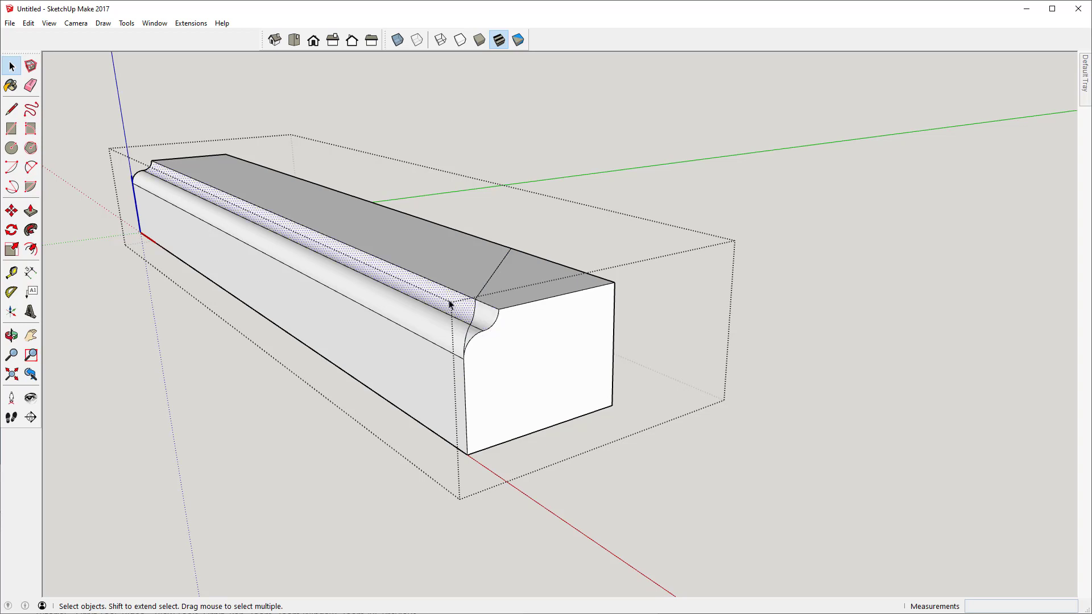
pyautogui.click(510, 352)
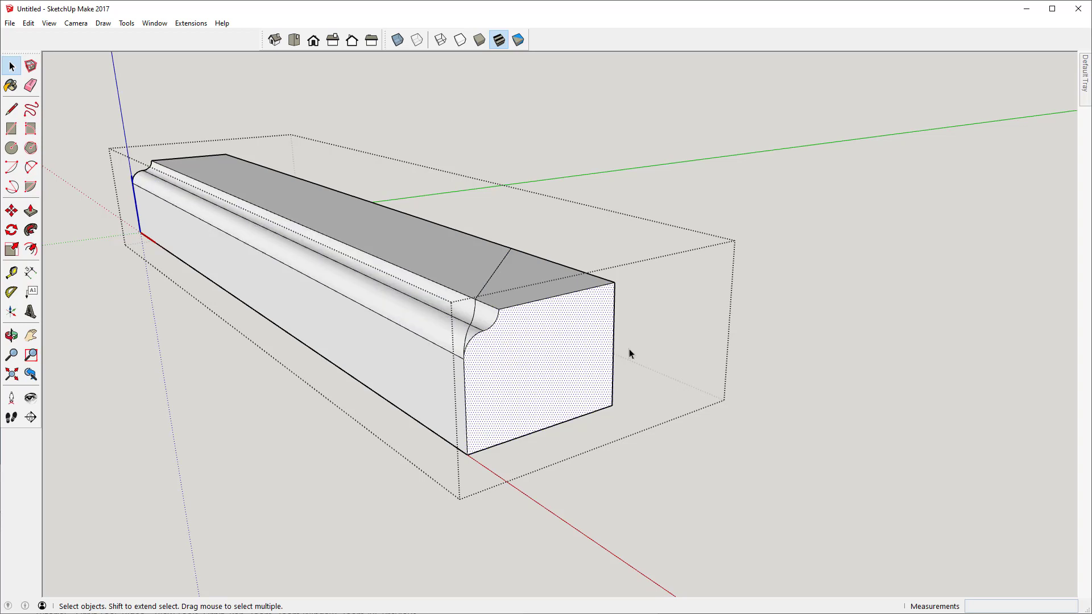
pyautogui.moveTo(629, 349)
pyautogui.mouseDown(button='middle')
pyautogui.moveTo(565, 402)
pyautogui.moveTo(617, 317)
pyautogui.moveTo(629, 354)
pyautogui.moveTo(620, 362)
pyautogui.mouseUp(button='middle')
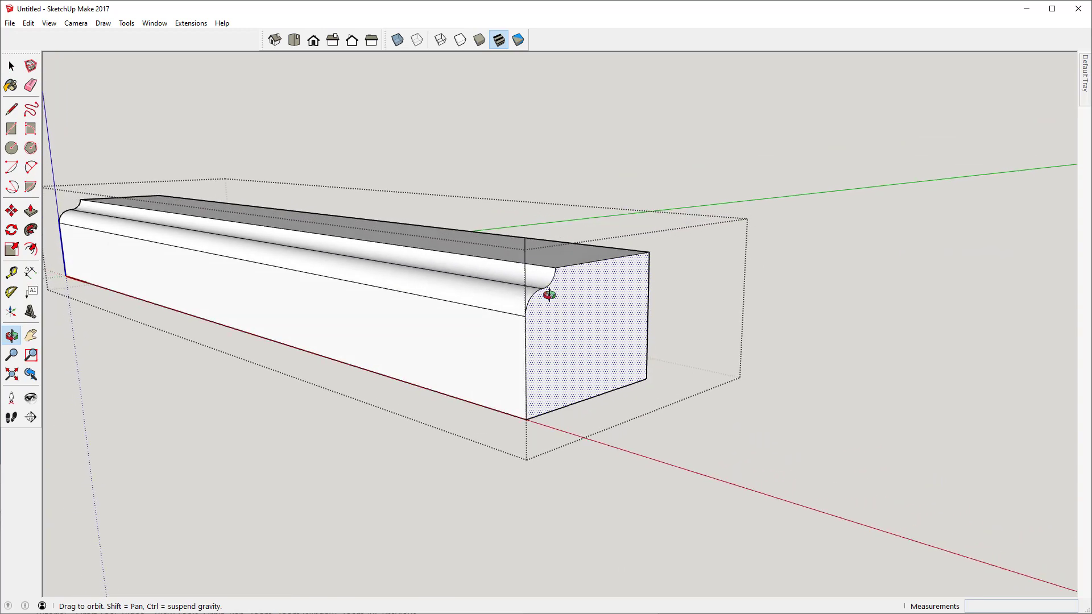
pyautogui.press('space')
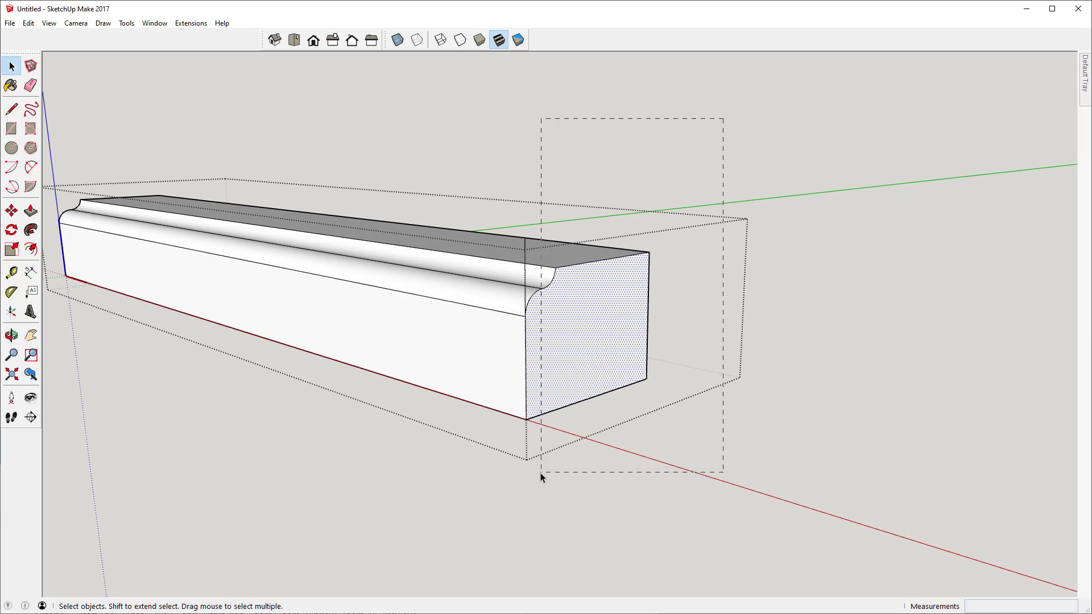
pyautogui.moveTo(541, 473); pyautogui.dragTo(540, 473)
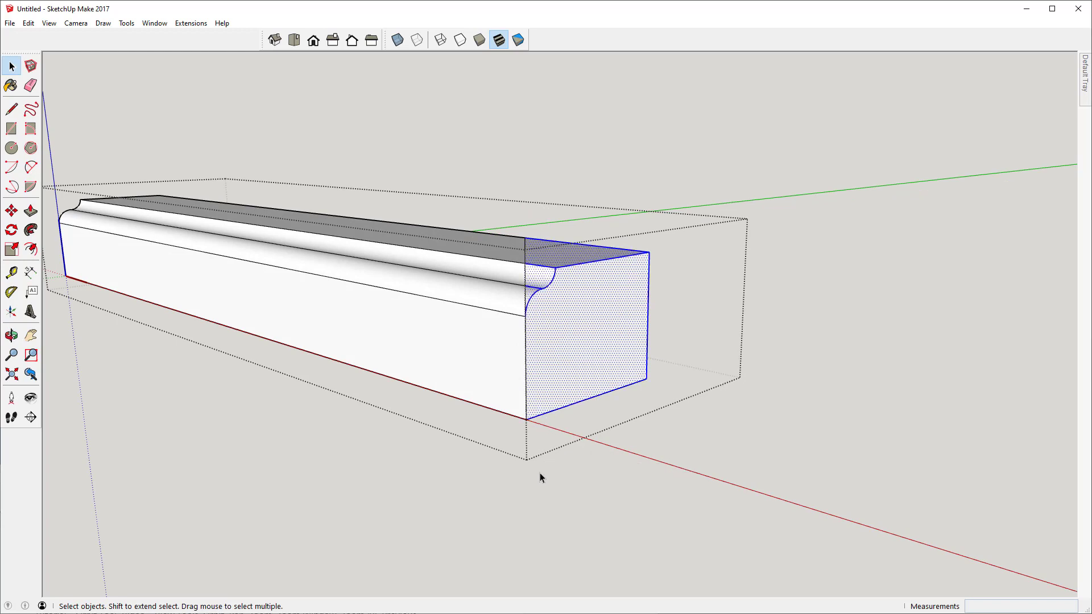
pyautogui.press('Delete')
# Erase the stray bottom edge extending past the mitred end and close the bar's editing mode
pyautogui.press('o')
pyautogui.moveTo(636, 289); pyautogui.dragTo(422, 322)
pyautogui.press('e')
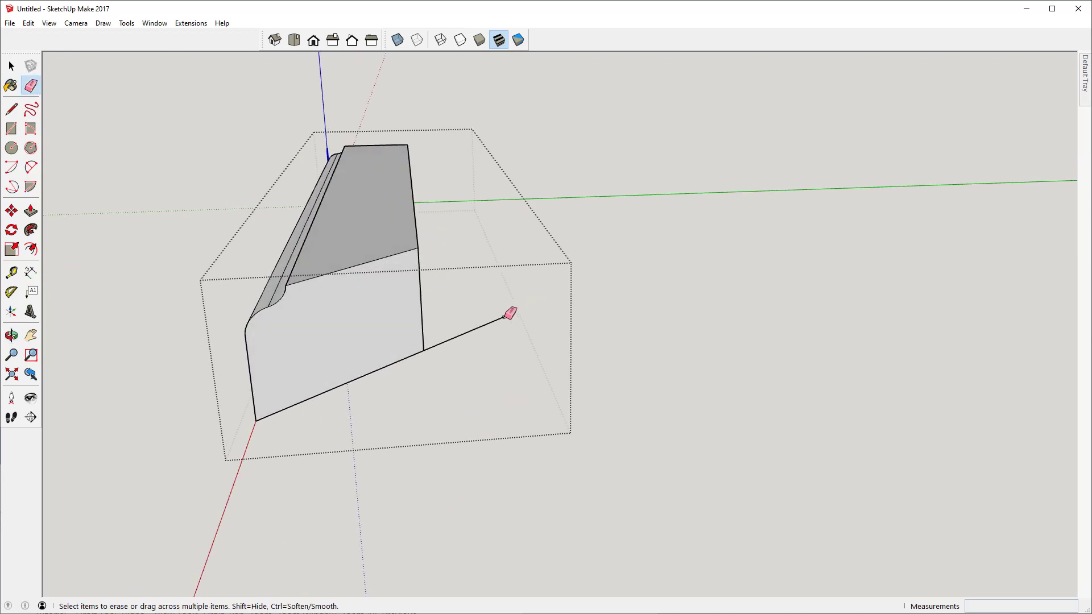
pyautogui.click(506, 317)
pyautogui.press('o')
pyautogui.moveTo(377, 312)
pyautogui.mouseDown()
pyautogui.moveTo(603, 271)
pyautogui.moveTo(434, 358)
pyautogui.moveTo(458, 358)
pyautogui.mouseUp()
pyautogui.press('space')
pyautogui.click(533, 236)
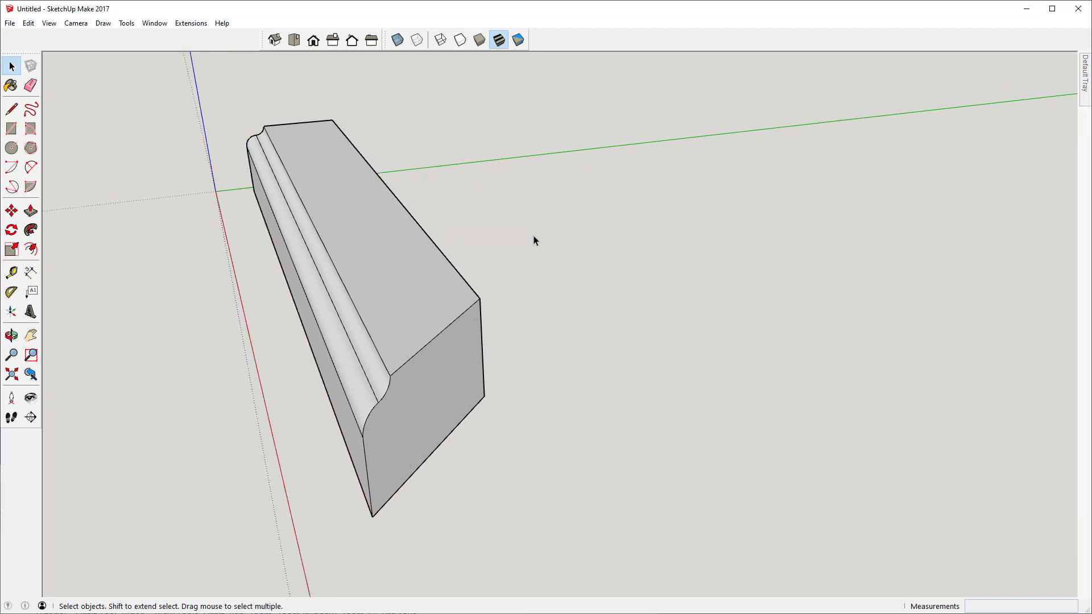
# Unhide the last hidden object, the copied bar at the corner
pyautogui.scroll(-3, 488, 199)
pyautogui.scroll(1, 500, 226)
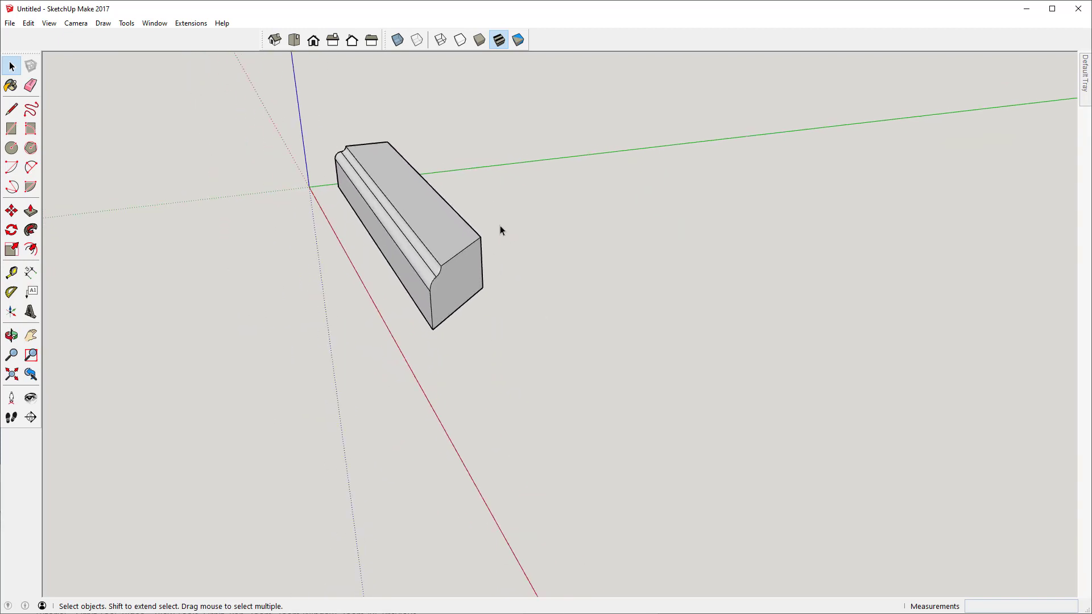
pyautogui.click(28, 23)
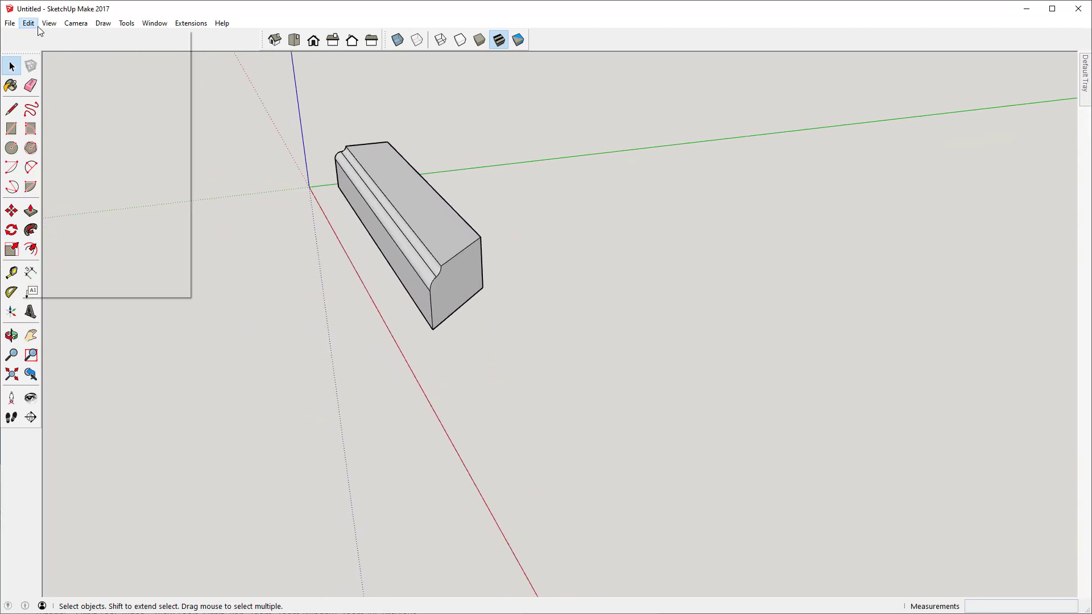
pyautogui.moveTo(70, 187)
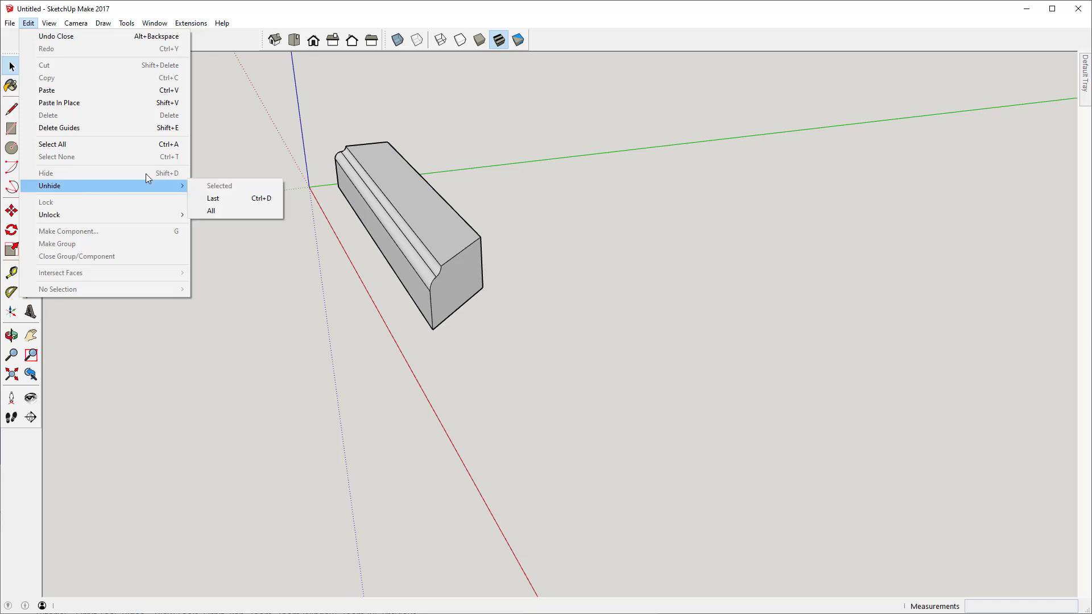
pyautogui.click(221, 203)
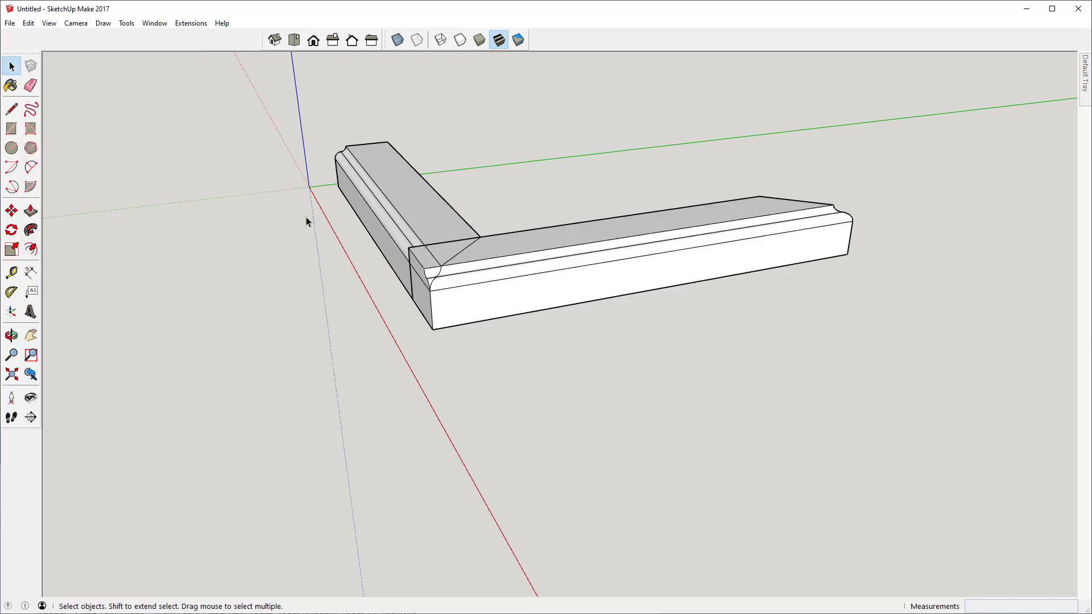
# Flip the copied bar along the component's red axis so its mitred end meets the first bar at the corner
pyautogui.click(555, 254)
pyautogui.press('o')
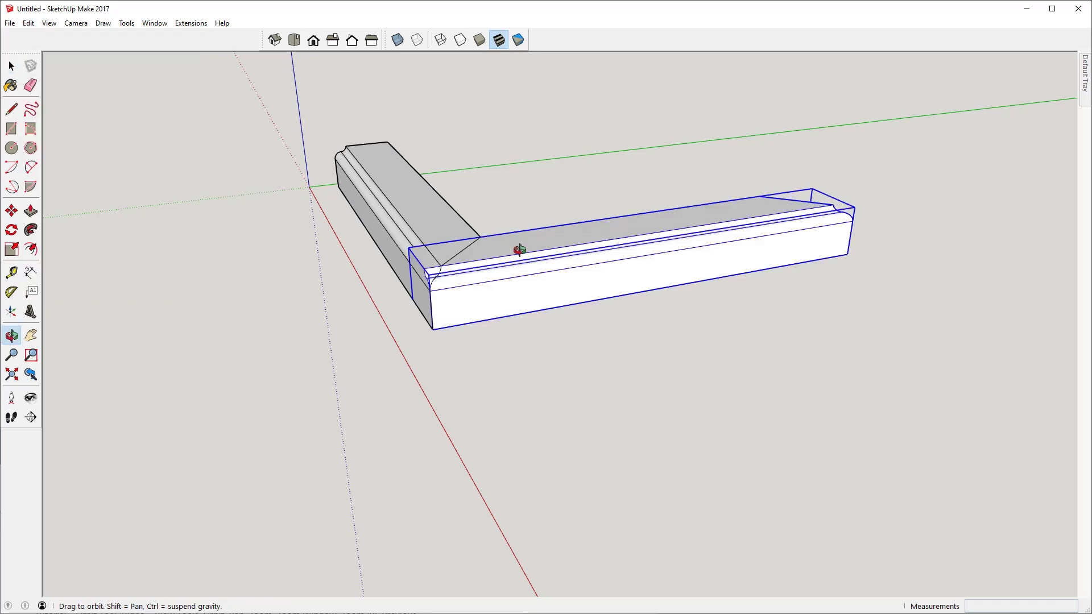
pyautogui.moveTo(520, 248); pyautogui.dragTo(581, 312)
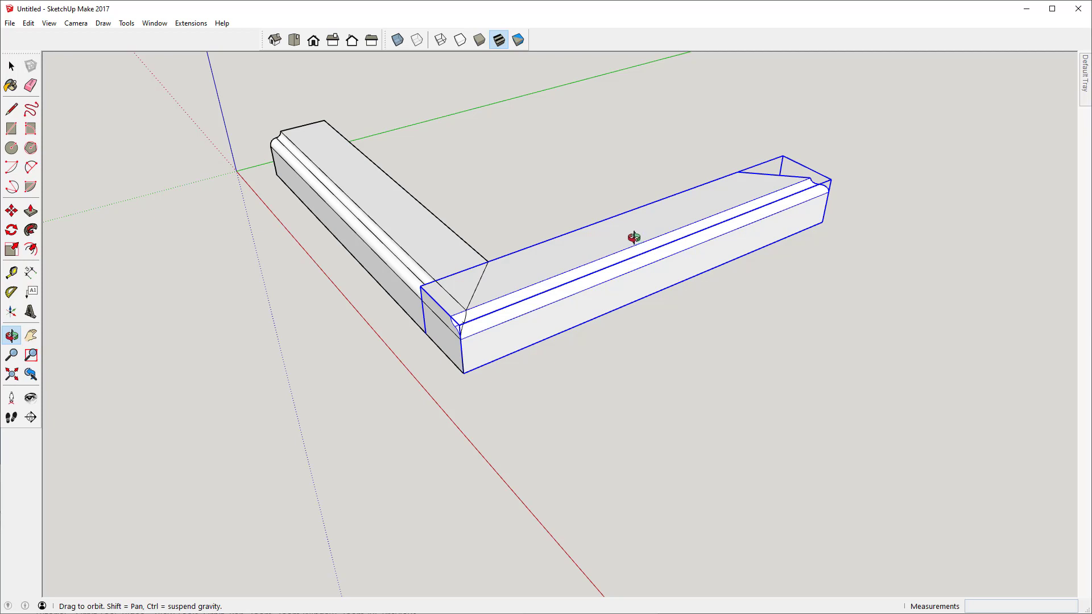
pyautogui.press('space')
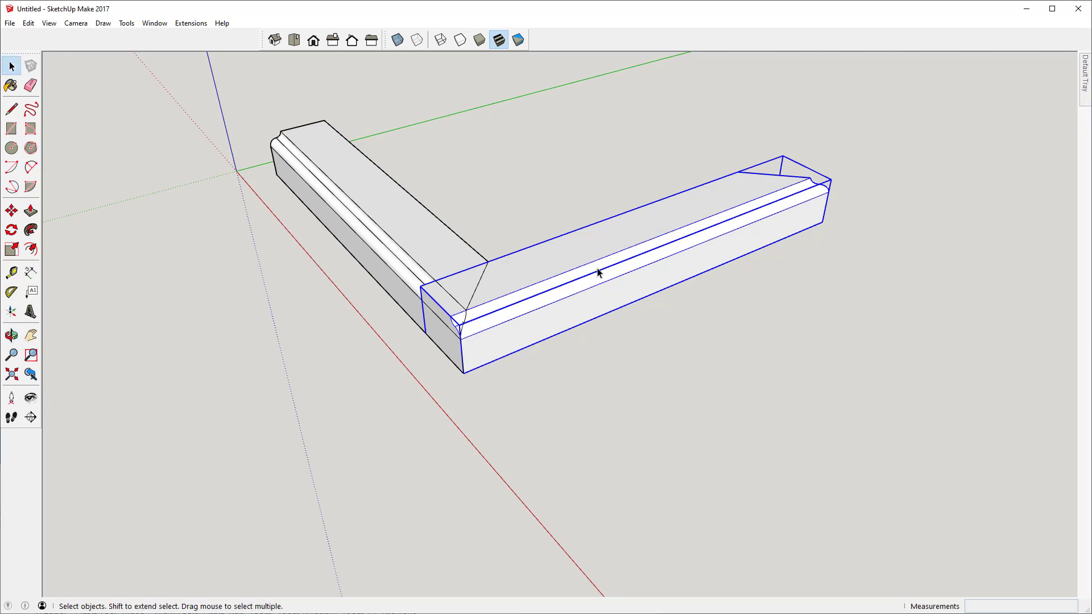
pyautogui.rightClick(612, 231)
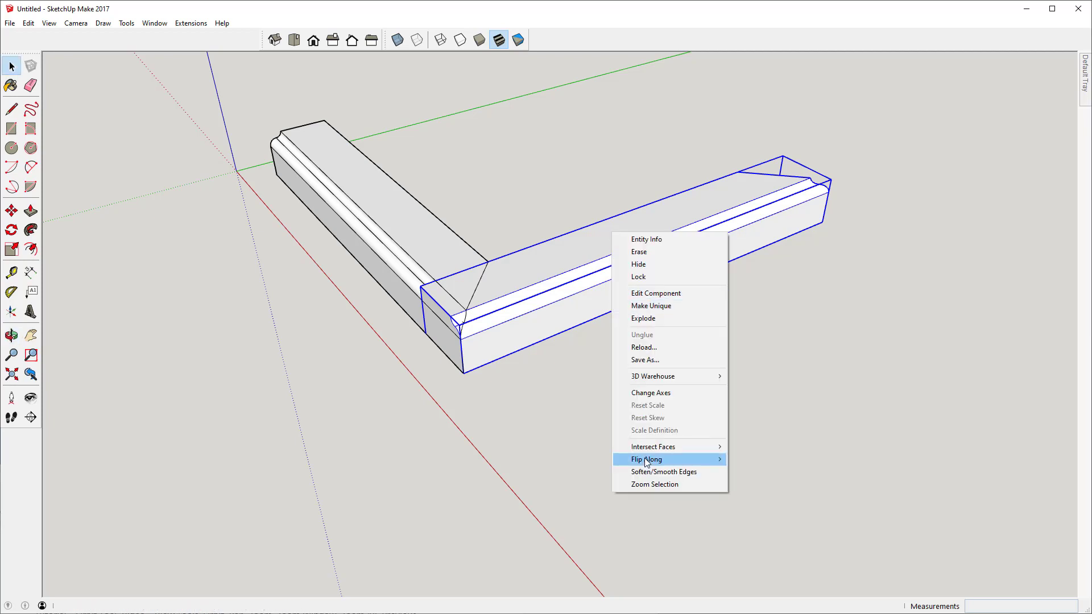
pyautogui.moveTo(645, 459)
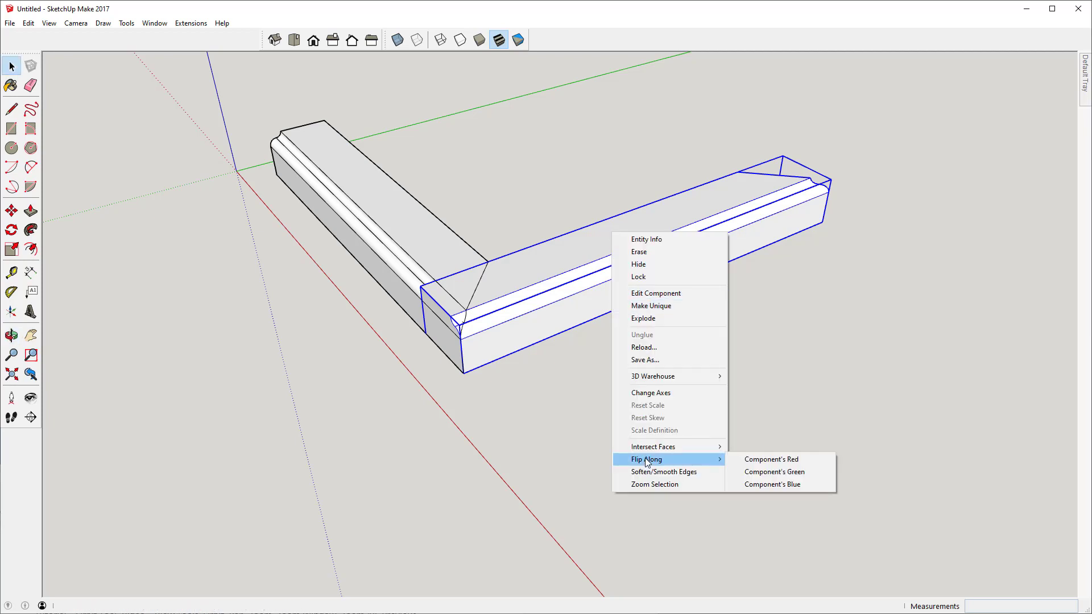
pyautogui.click(778, 460)
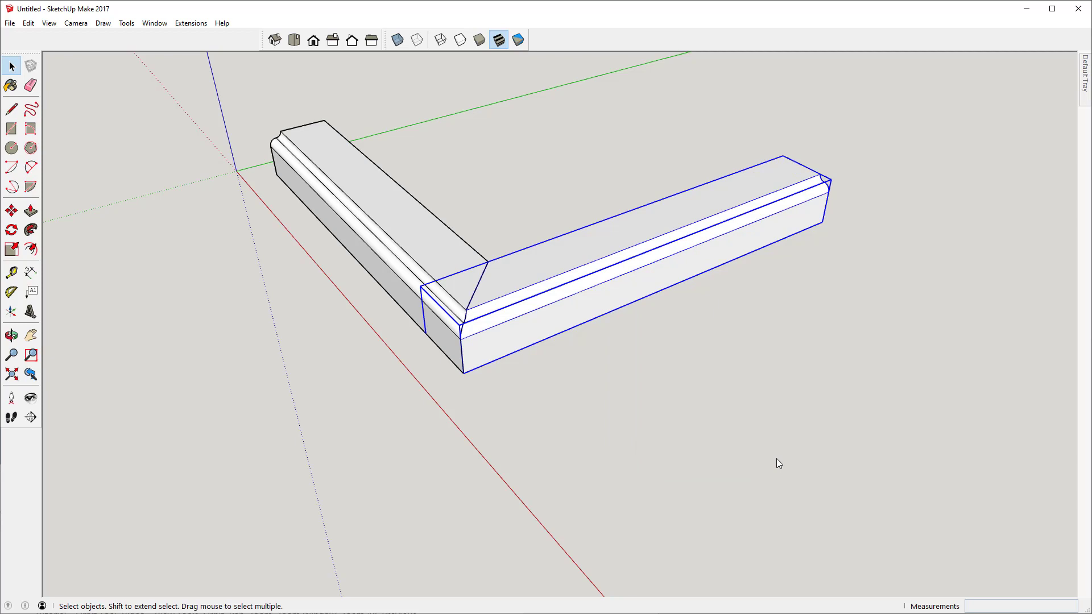
# Deselect the bar and examine the mitred corner and its moulded profile up close and from several sides
pyautogui.press('o')
pyautogui.moveTo(504, 288); pyautogui.dragTo(586, 383)
pyautogui.press('space')
pyautogui.click(537, 147)
pyautogui.press('o')
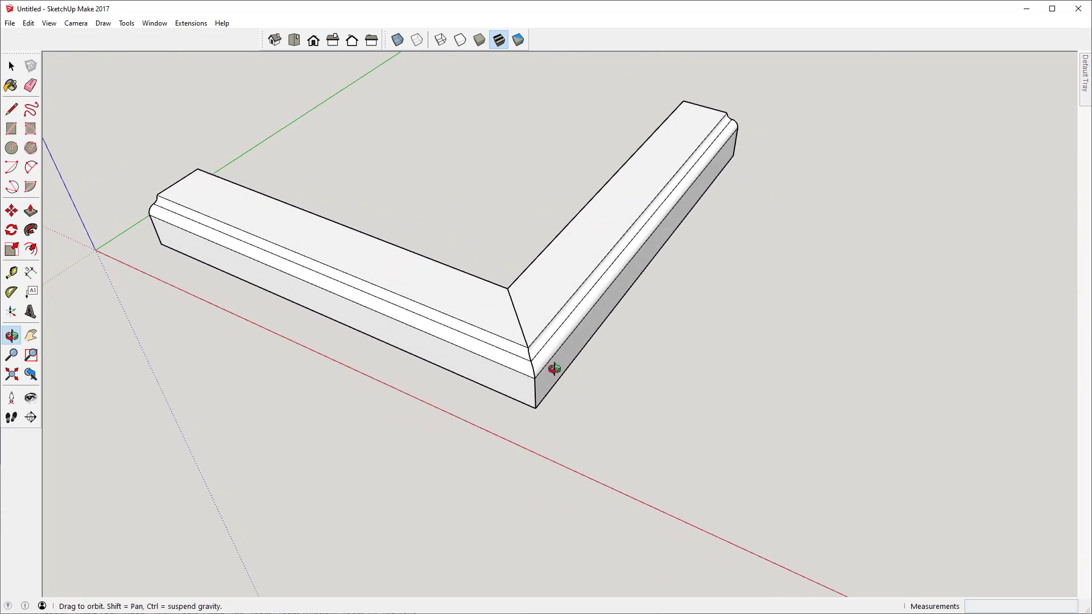
pyautogui.scroll(5, 527, 382)
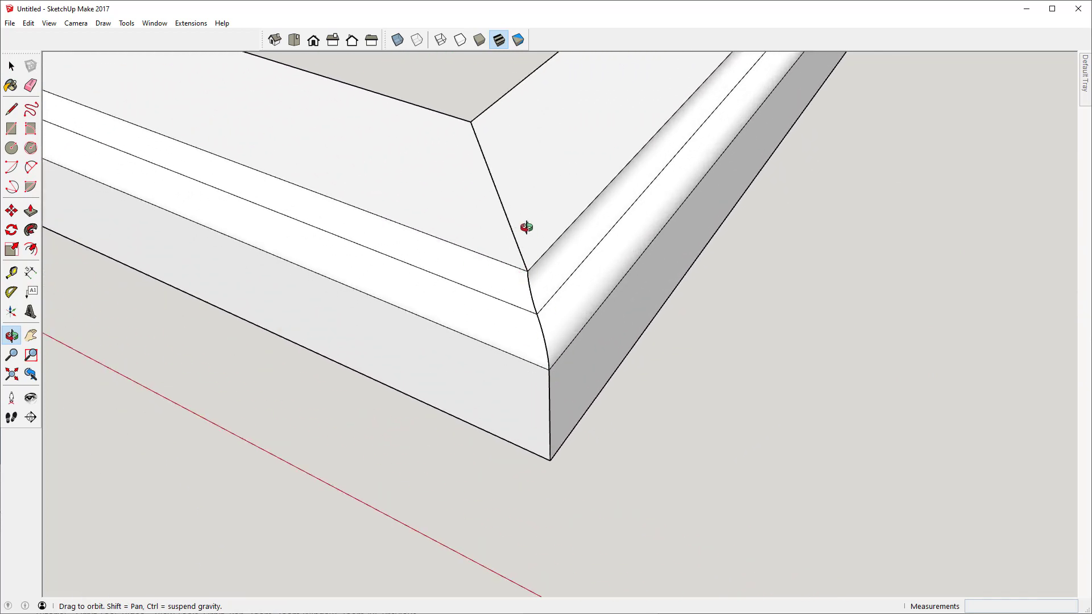
pyautogui.moveTo(658, 330); pyautogui.dragTo(386, 264)
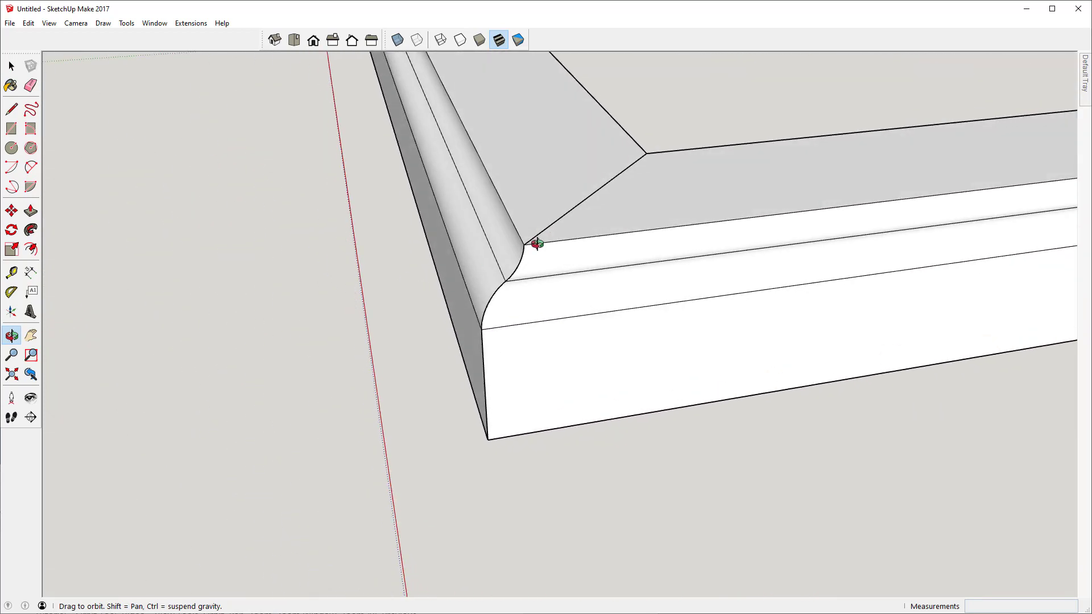
pyautogui.moveTo(529, 303); pyautogui.dragTo(487, 309)
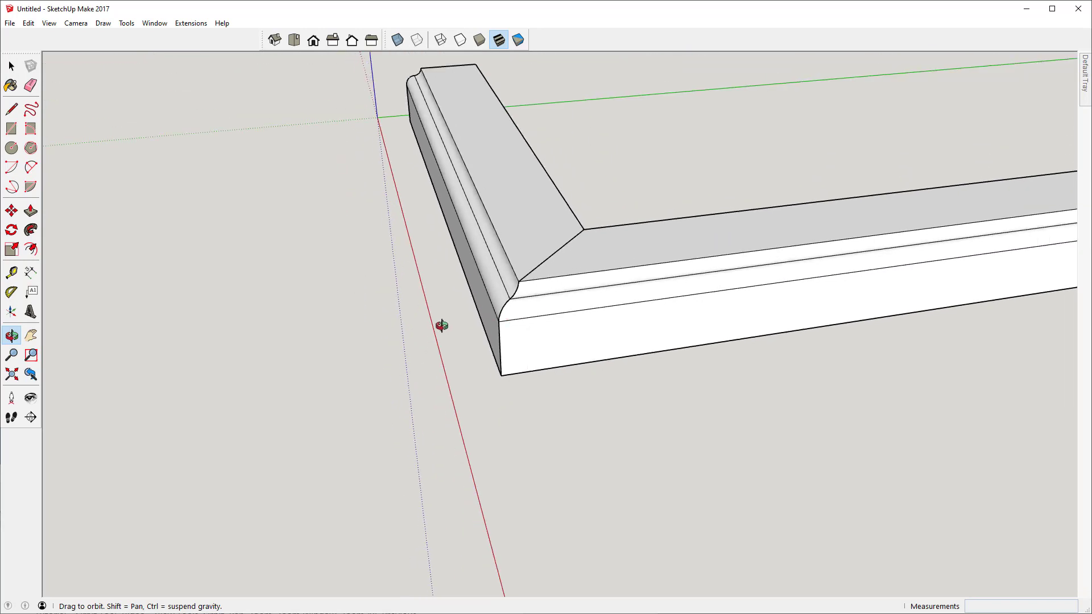
pyautogui.scroll(-3, 290, 321)
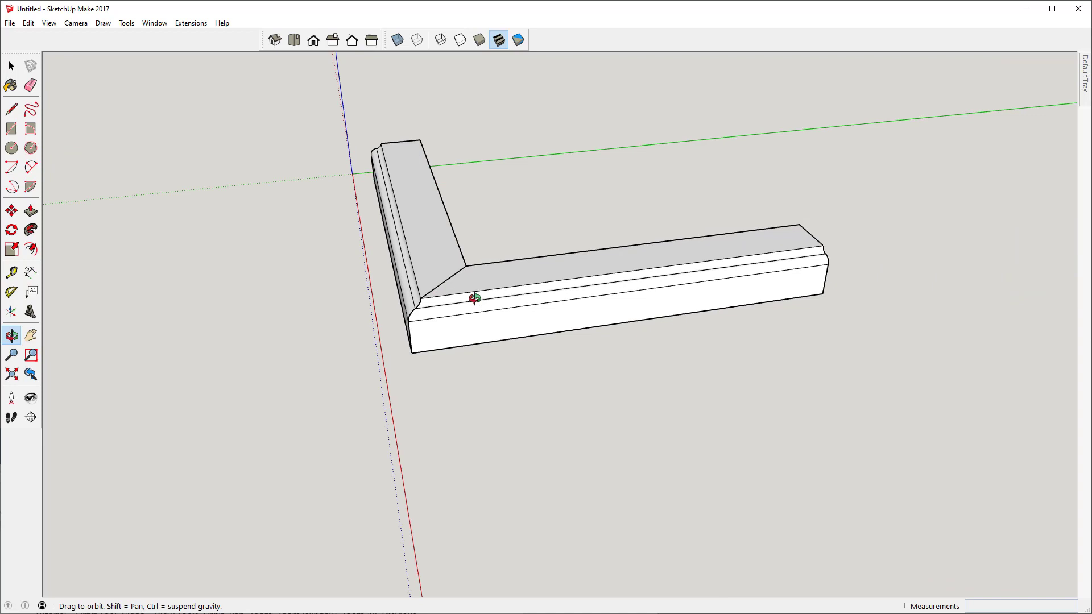
pyautogui.moveTo(476, 299); pyautogui.dragTo(588, 276)
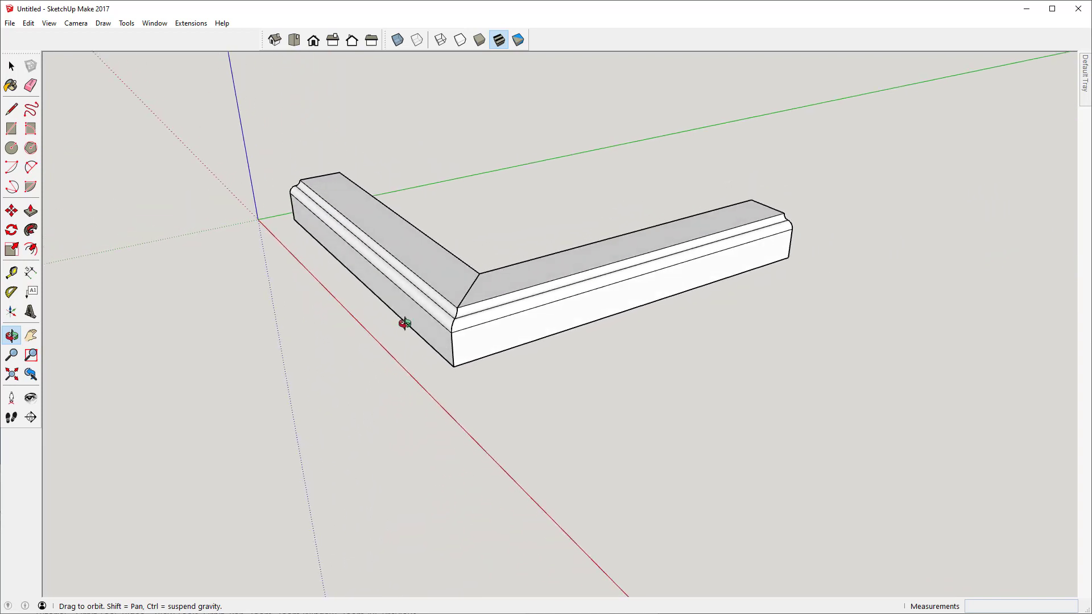